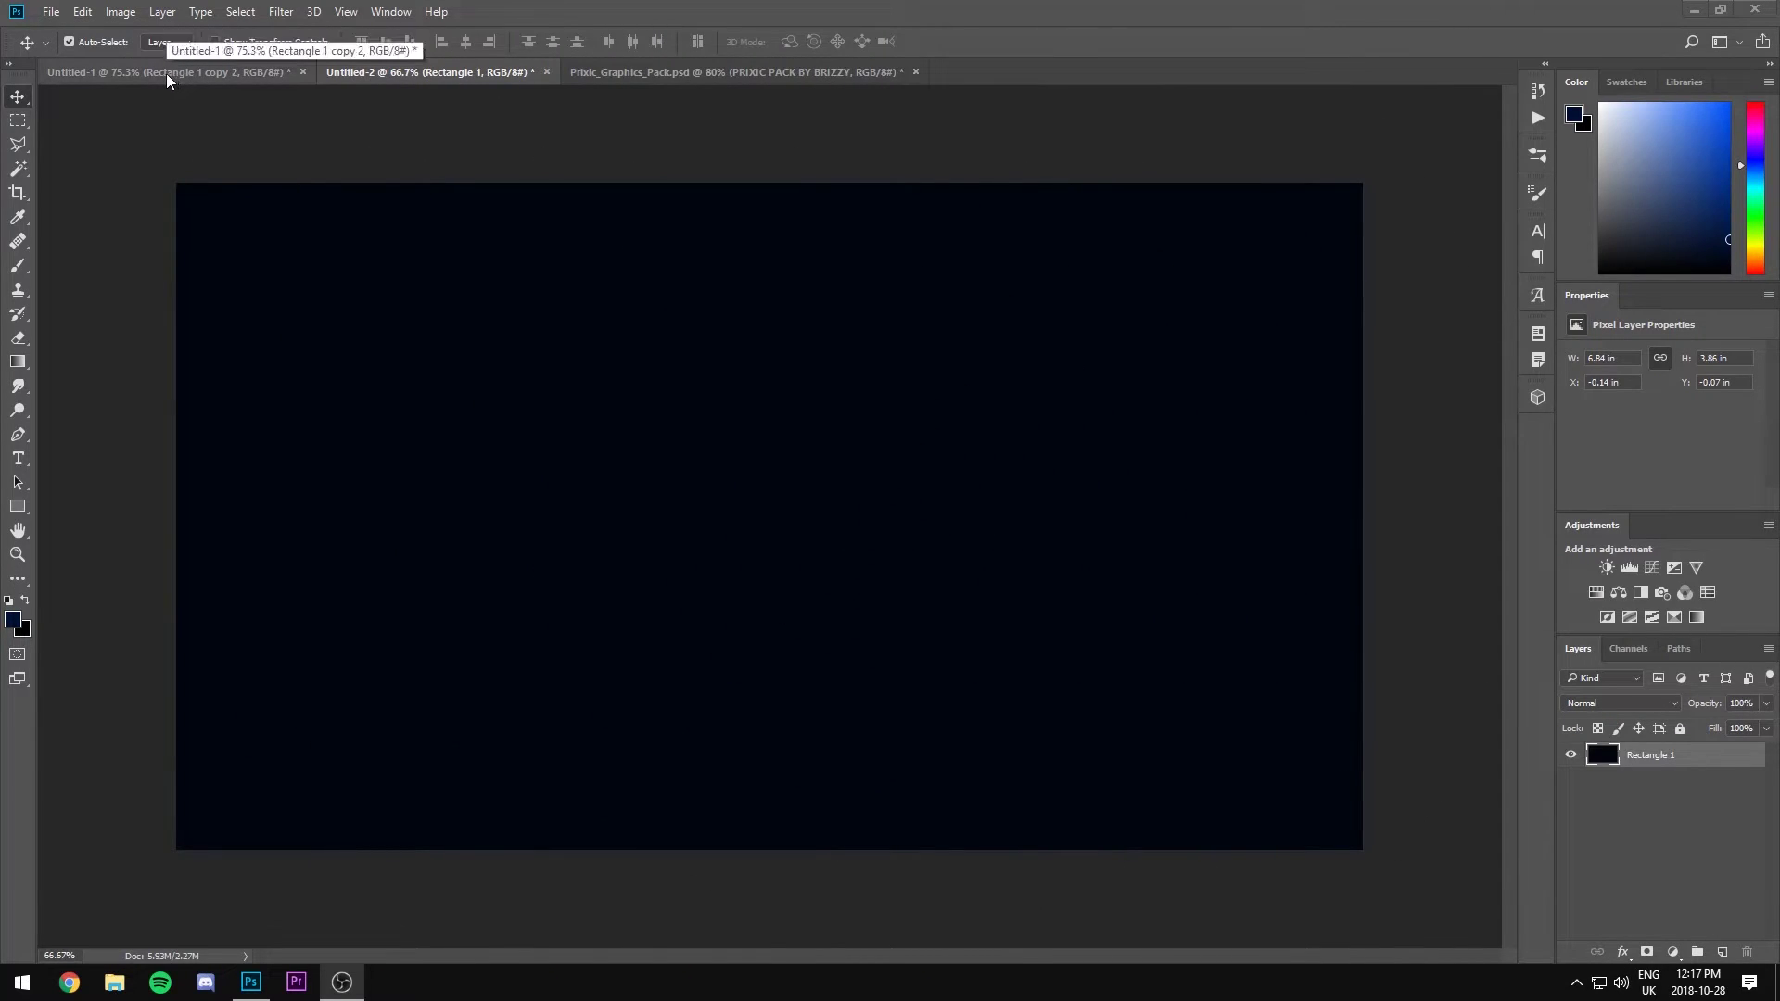
Look over the finished BRIZZY example, then add a new empty layer in the dark document.
{"action": "left_click", "coordinate": [165, 74]}
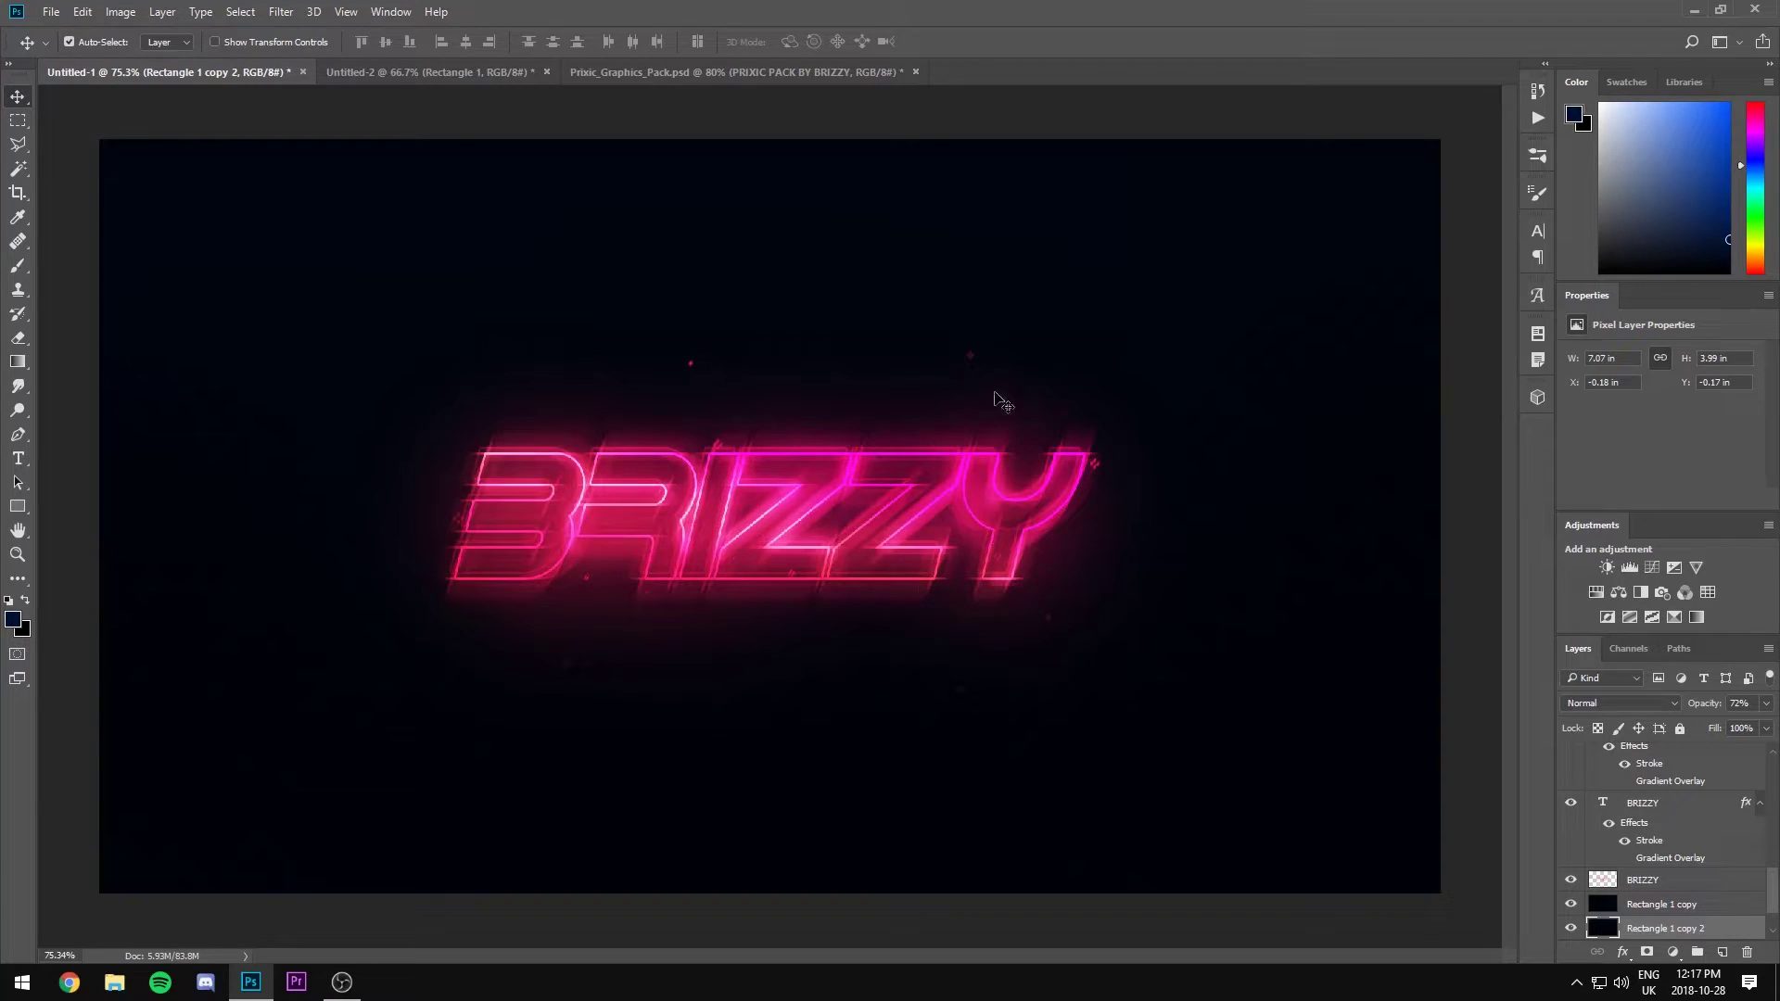
{"action": "left_click", "coordinate": [430, 74]}
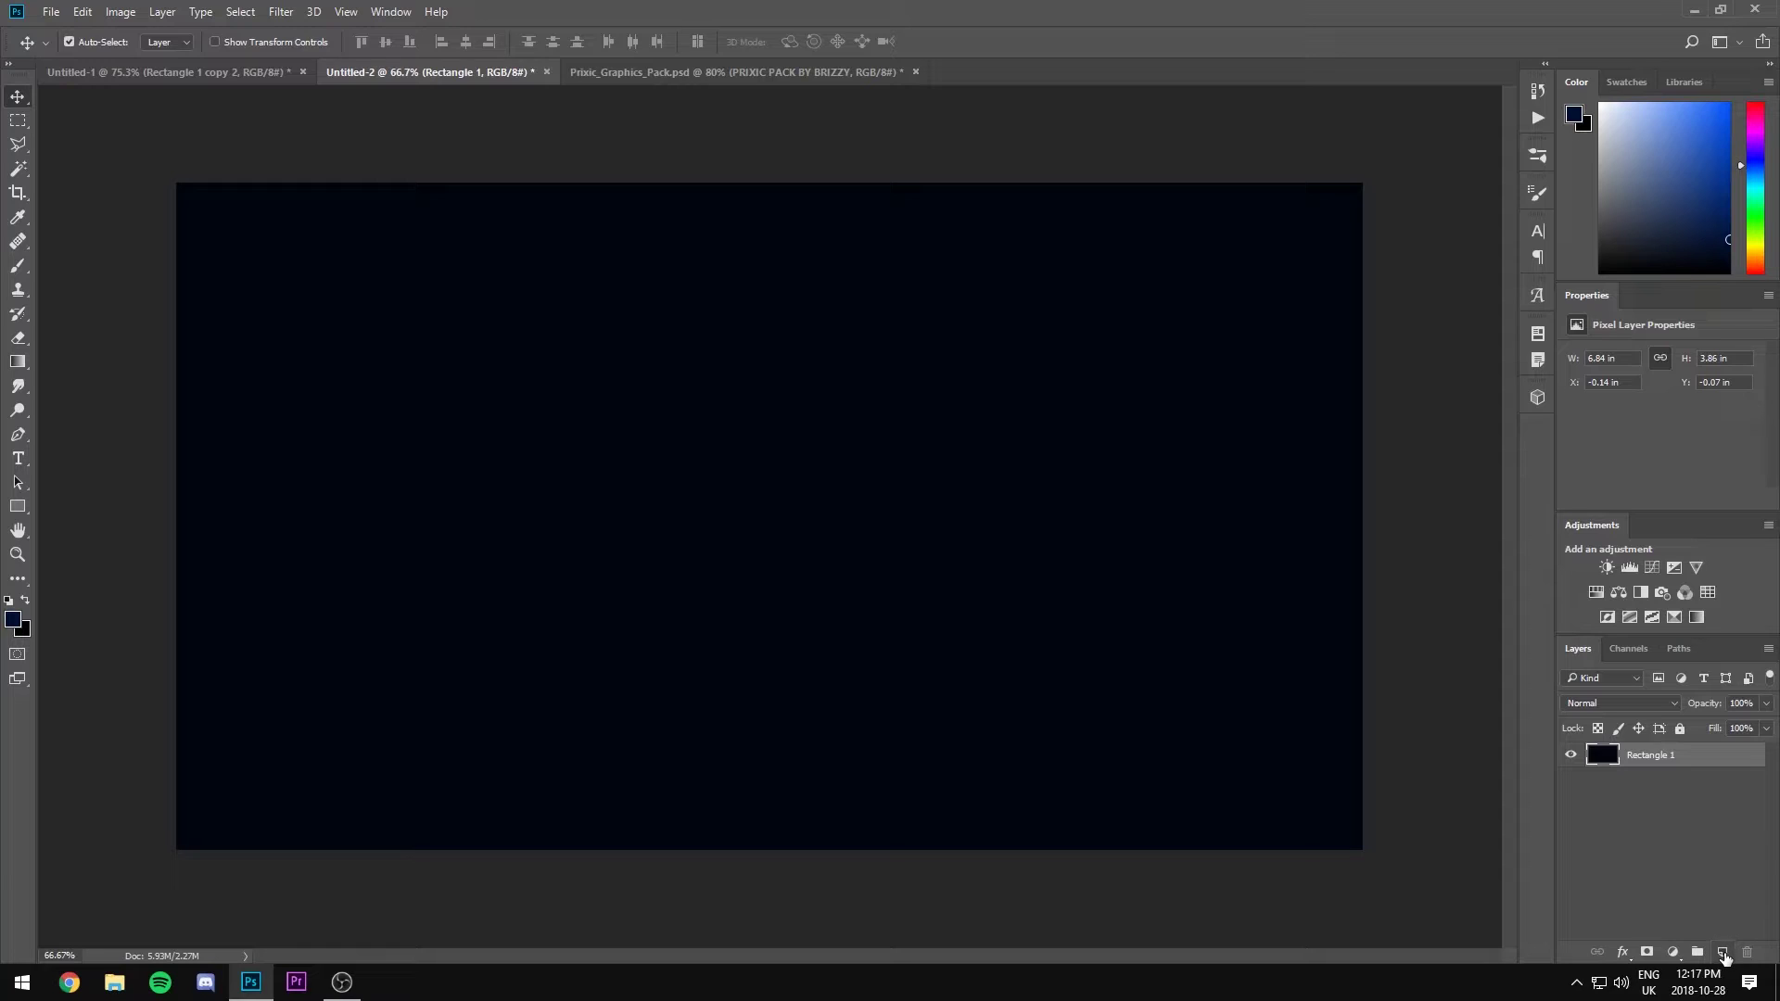
{"action": "left_click", "coordinate": [1723, 952]}
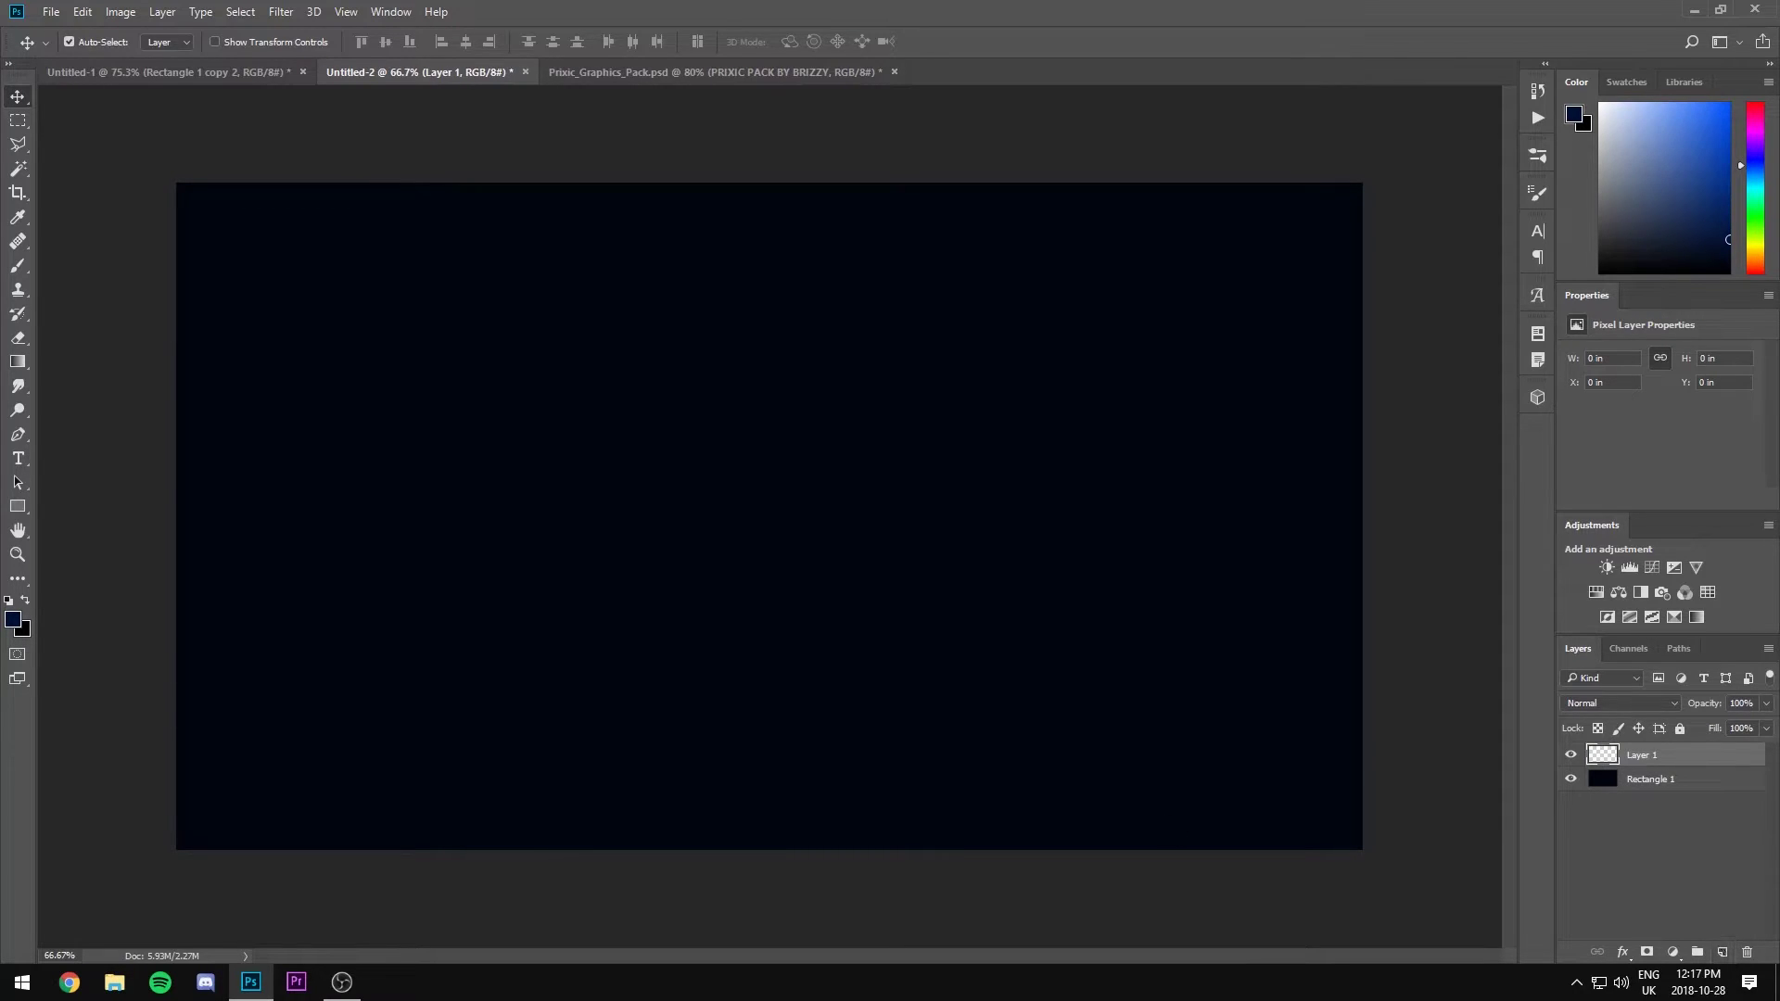
Type TUTORIAL on the canvas and move it to the centre.
{"action": "left_click", "coordinate": [17, 458]}
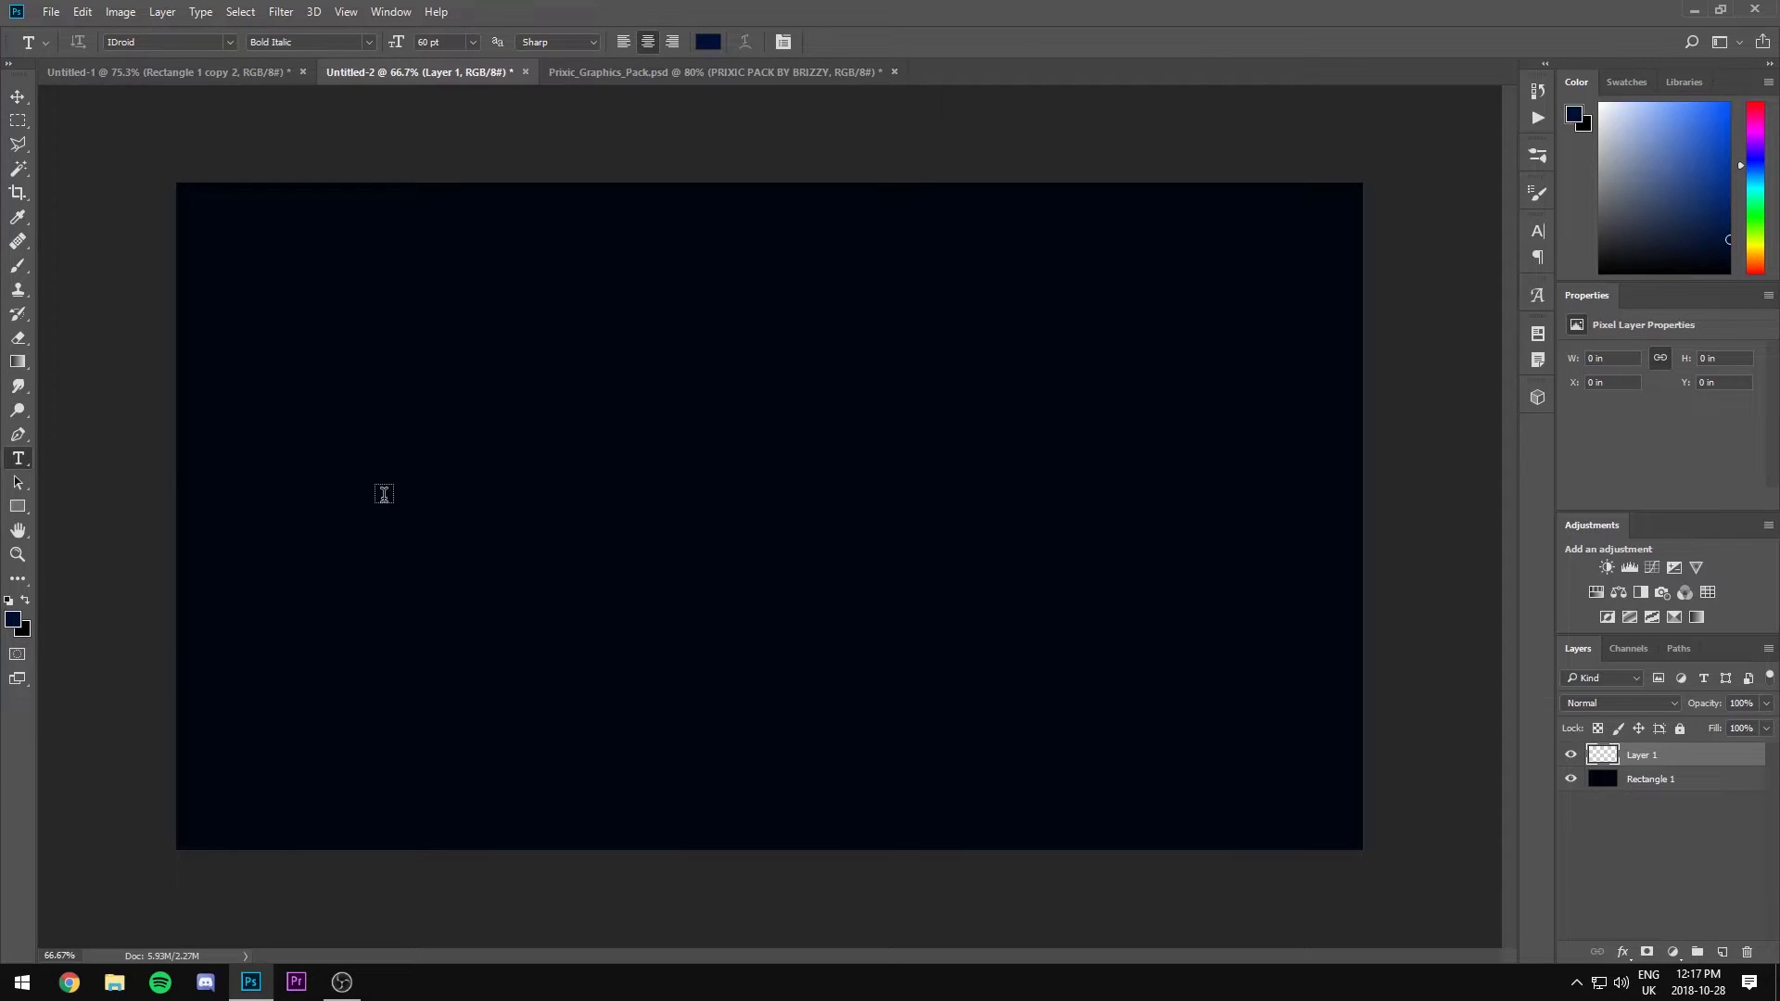
{"action": "left_click", "coordinate": [384, 495]}
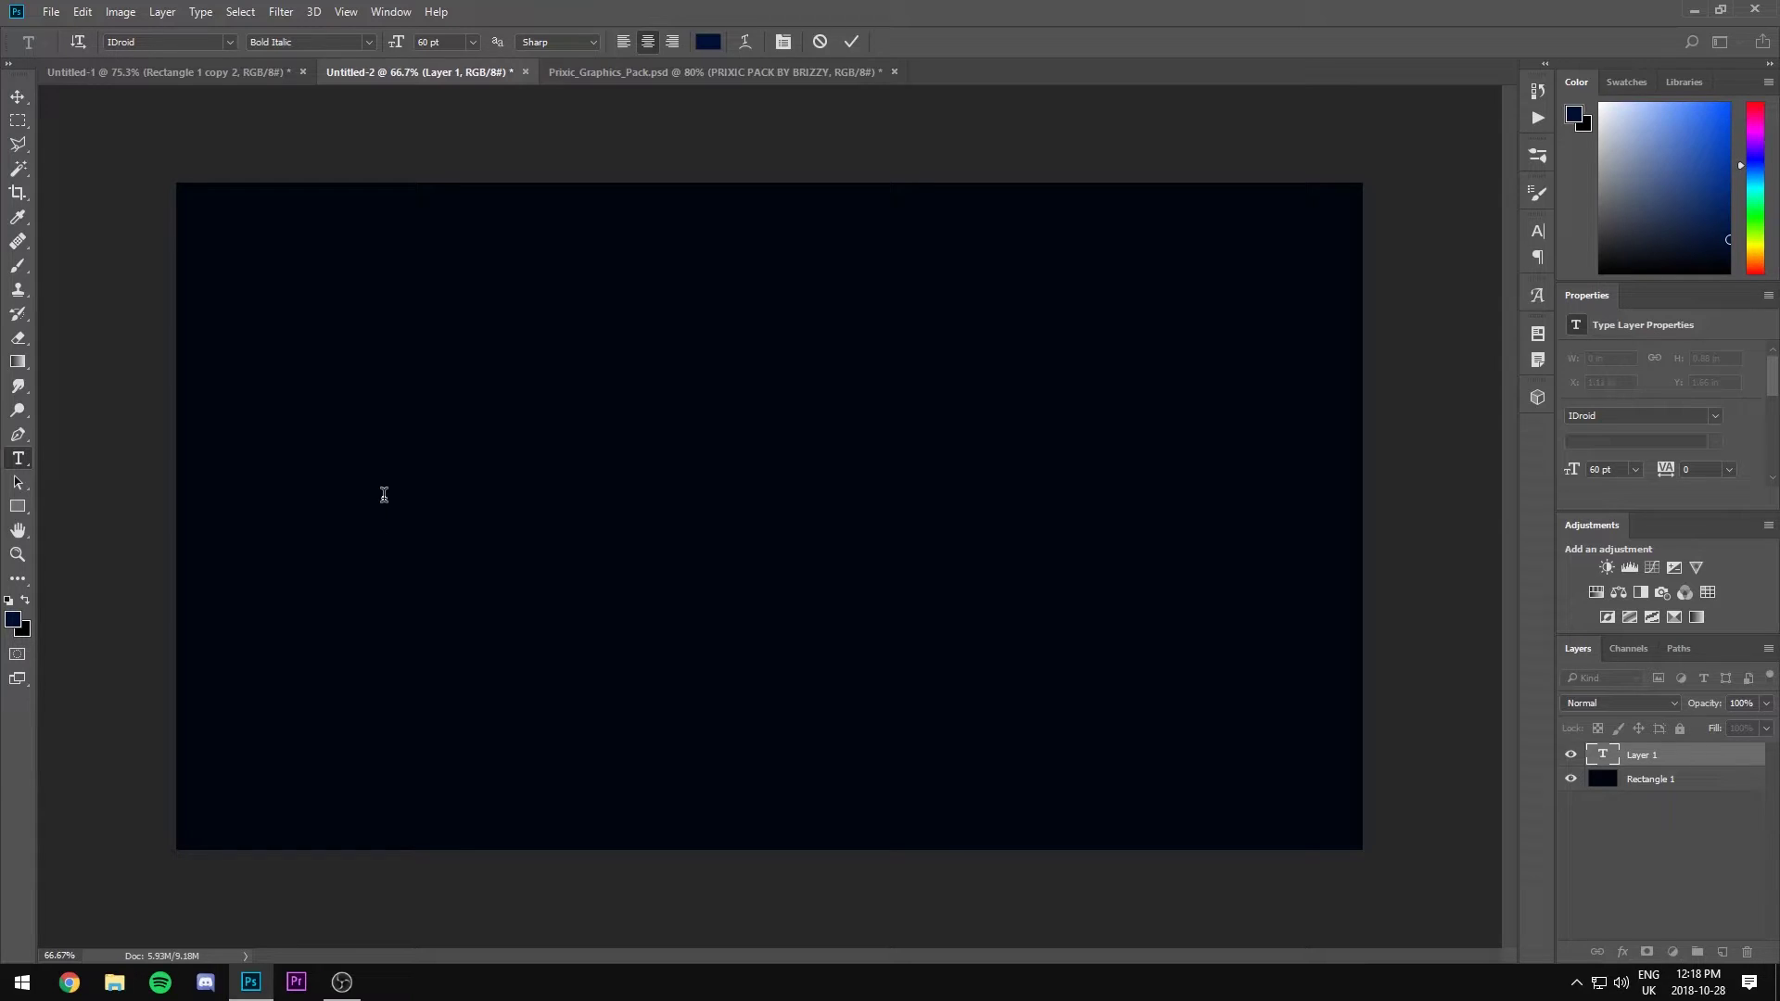
{"action": "type", "text": "TUTORIAL"}
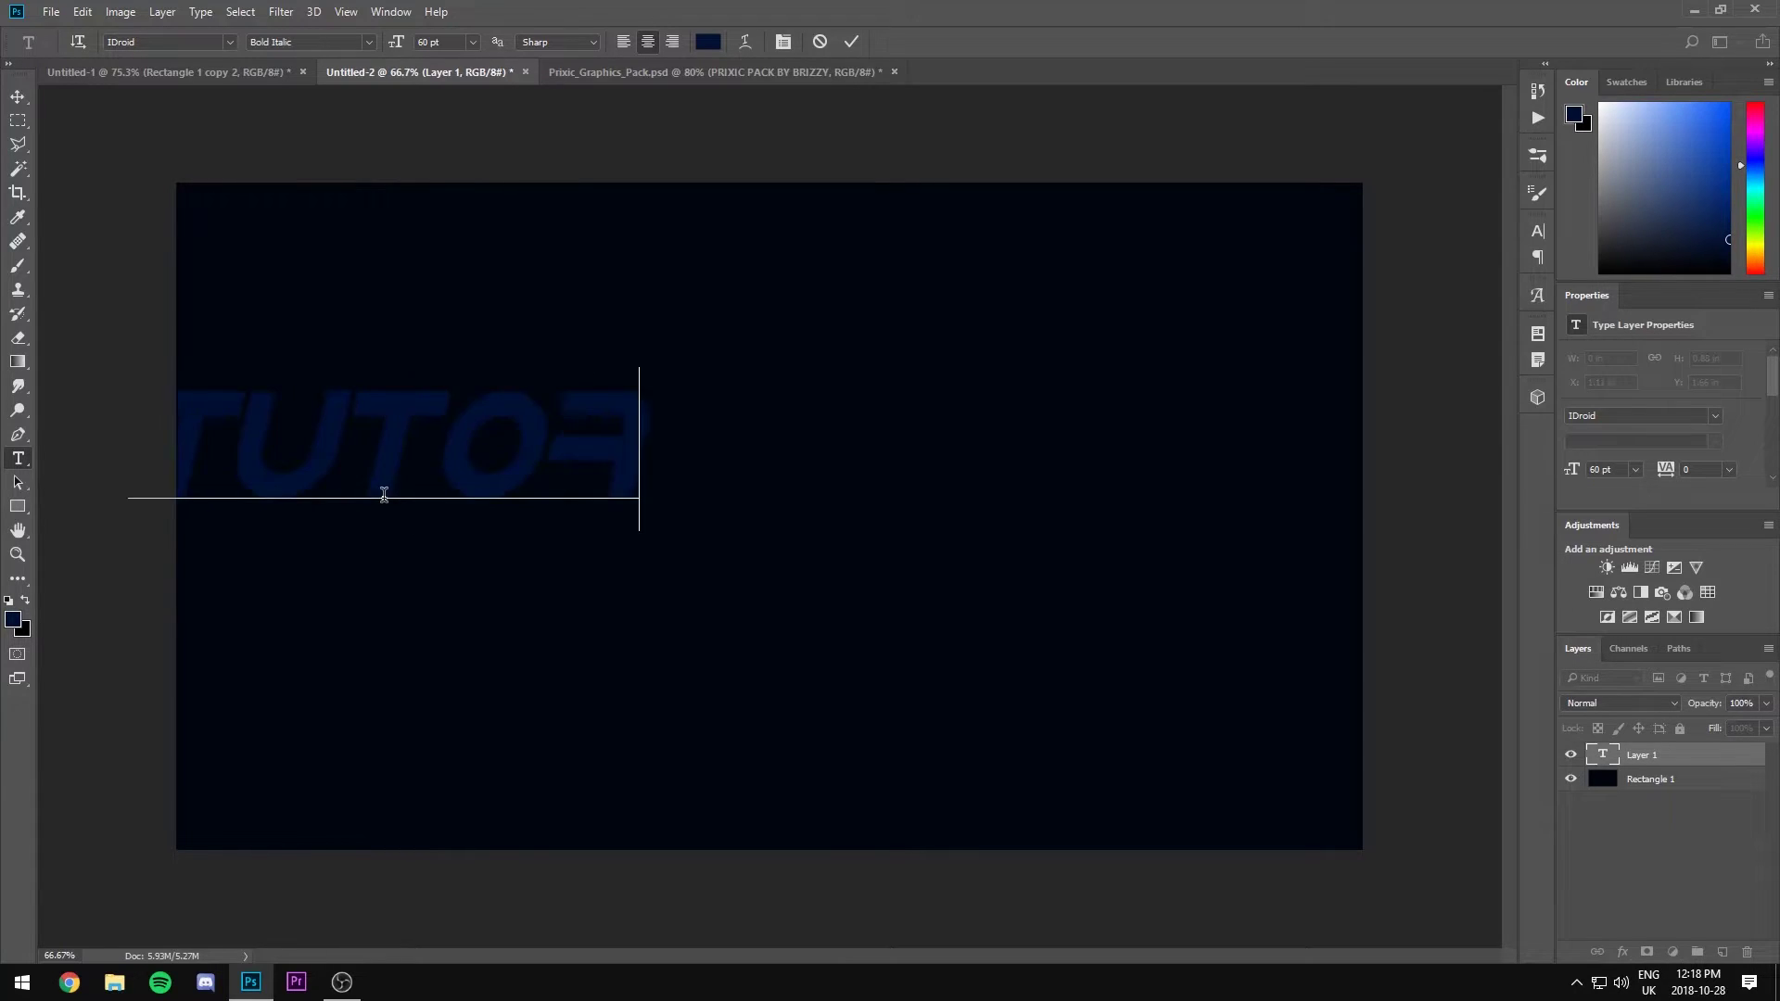
{"action": "left_click", "coordinate": [850, 41]}
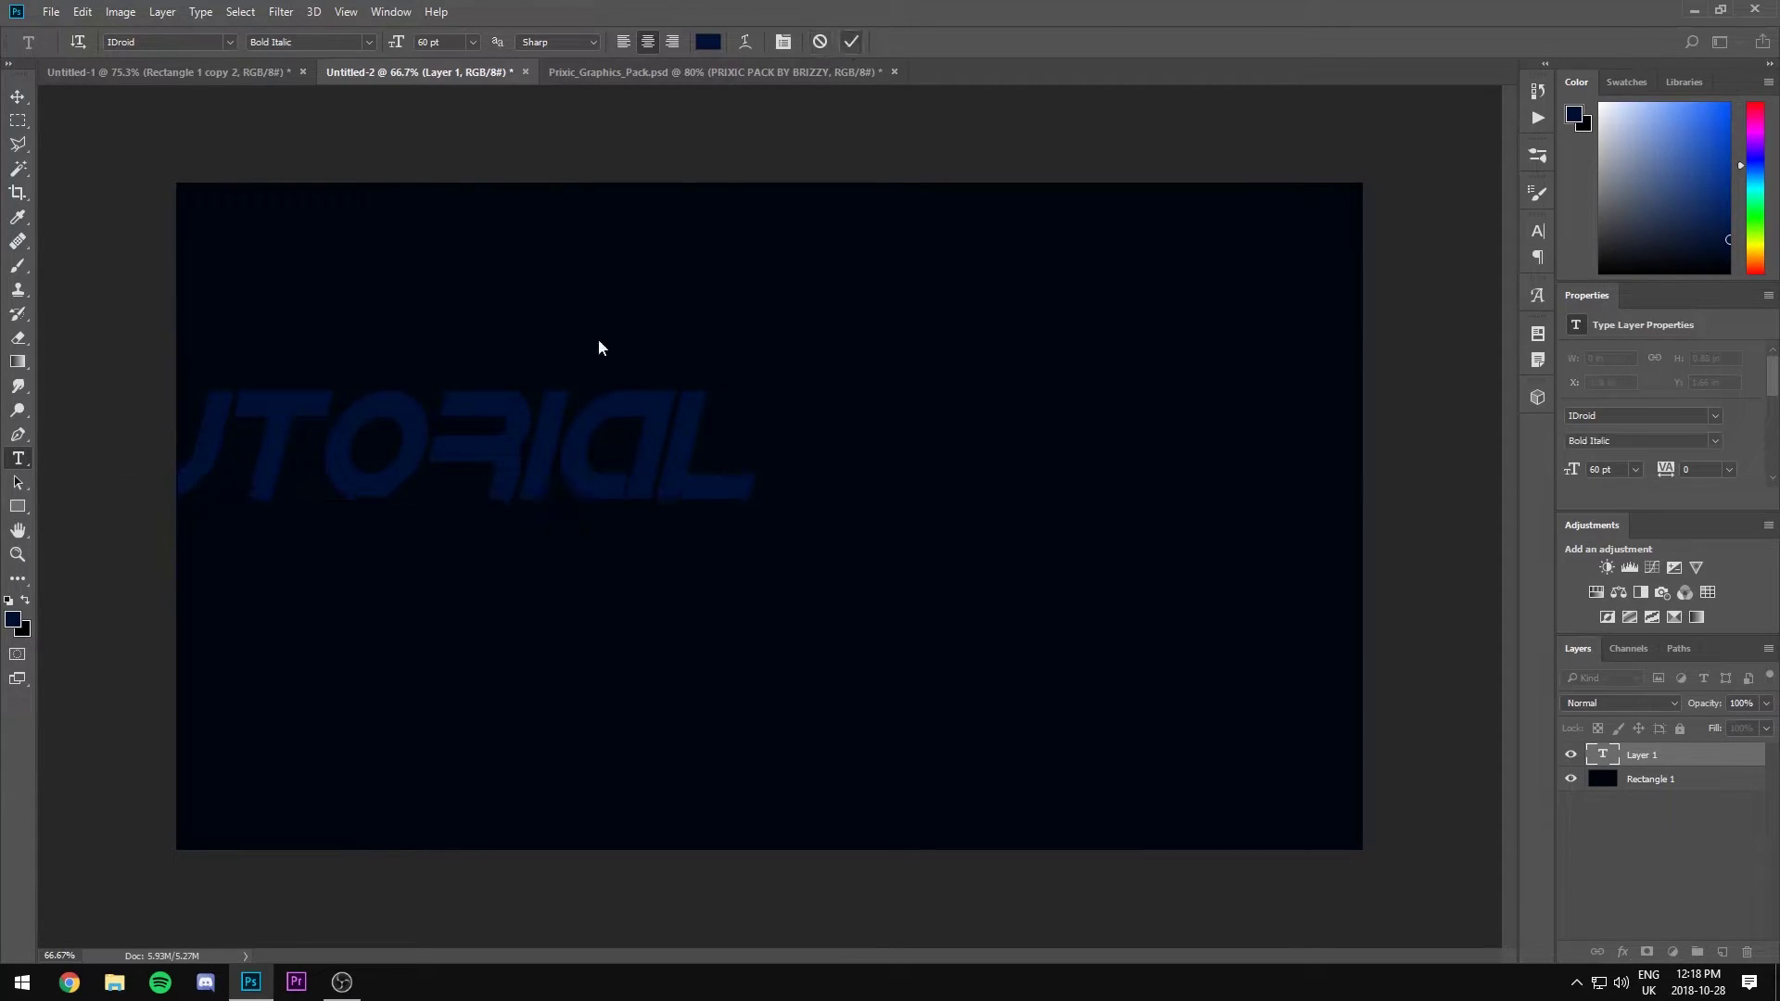
{"action": "left_click", "coordinate": [18, 97]}
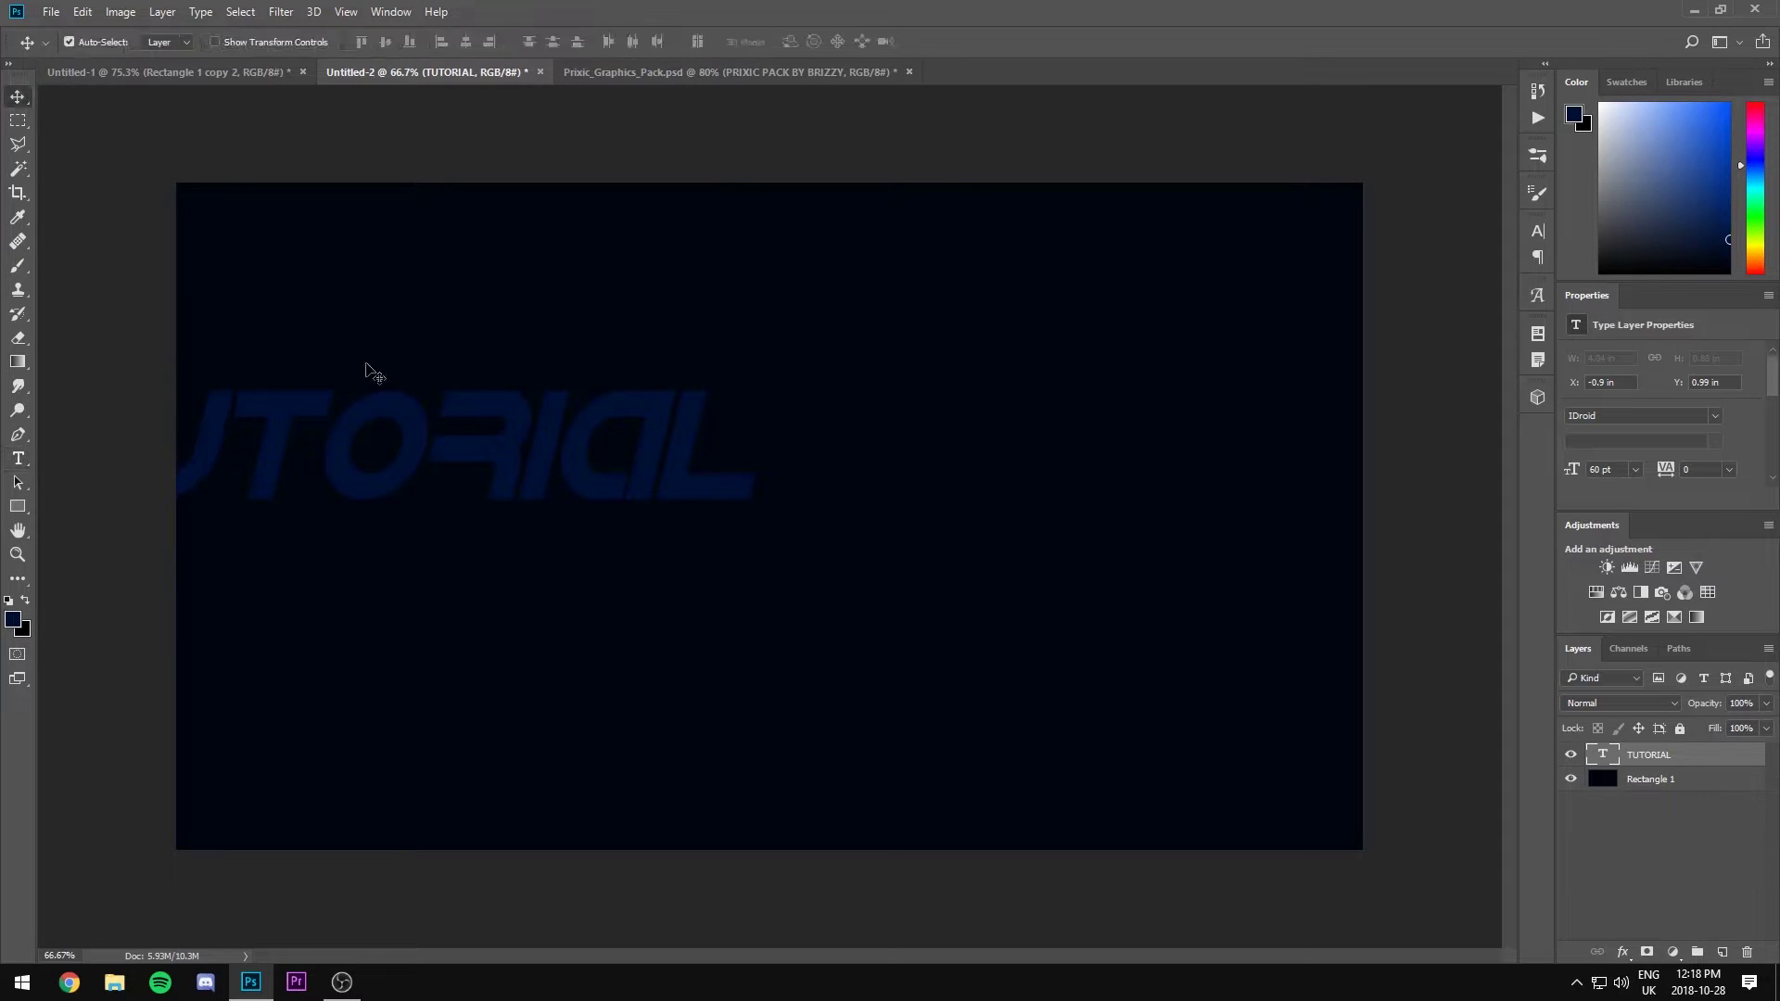
{"action": "left_click_drag", "start_coordinate": [509, 463], "coordinate": [780, 487]}
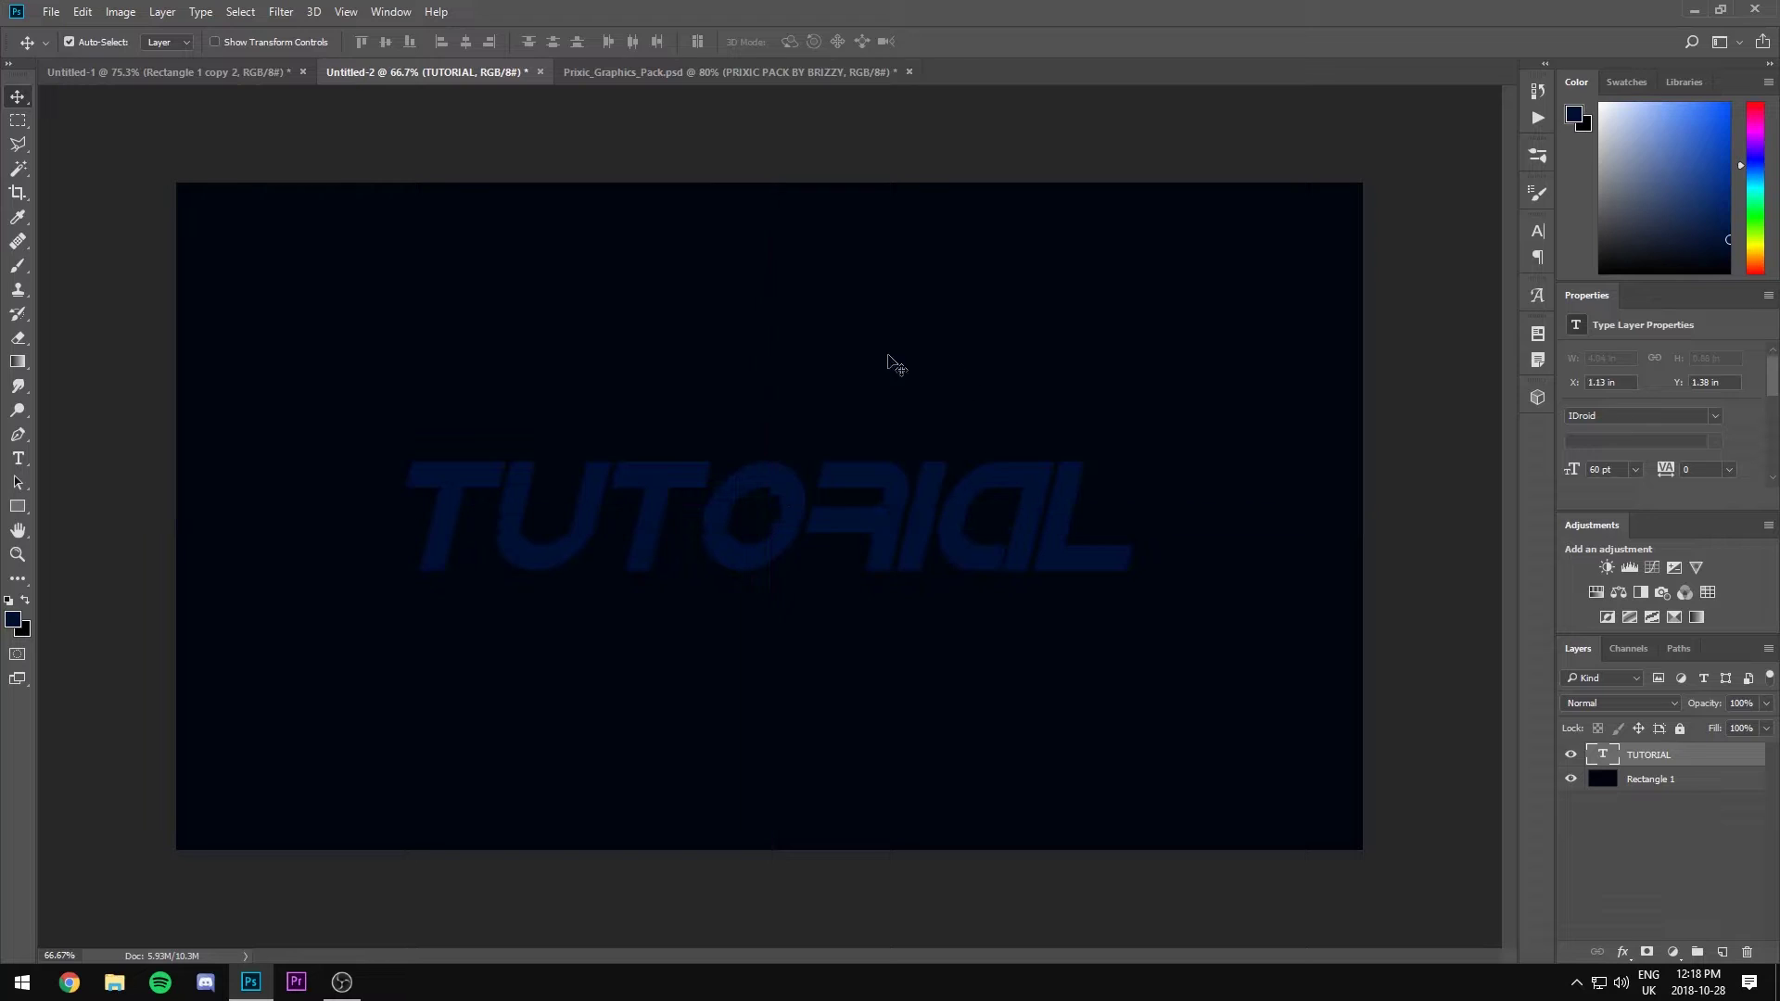
Select the whole TUTORIAL word and change its colour to white.
{"action": "key", "text": "t"}
{"action": "double_click", "coordinate": [1092, 544]}
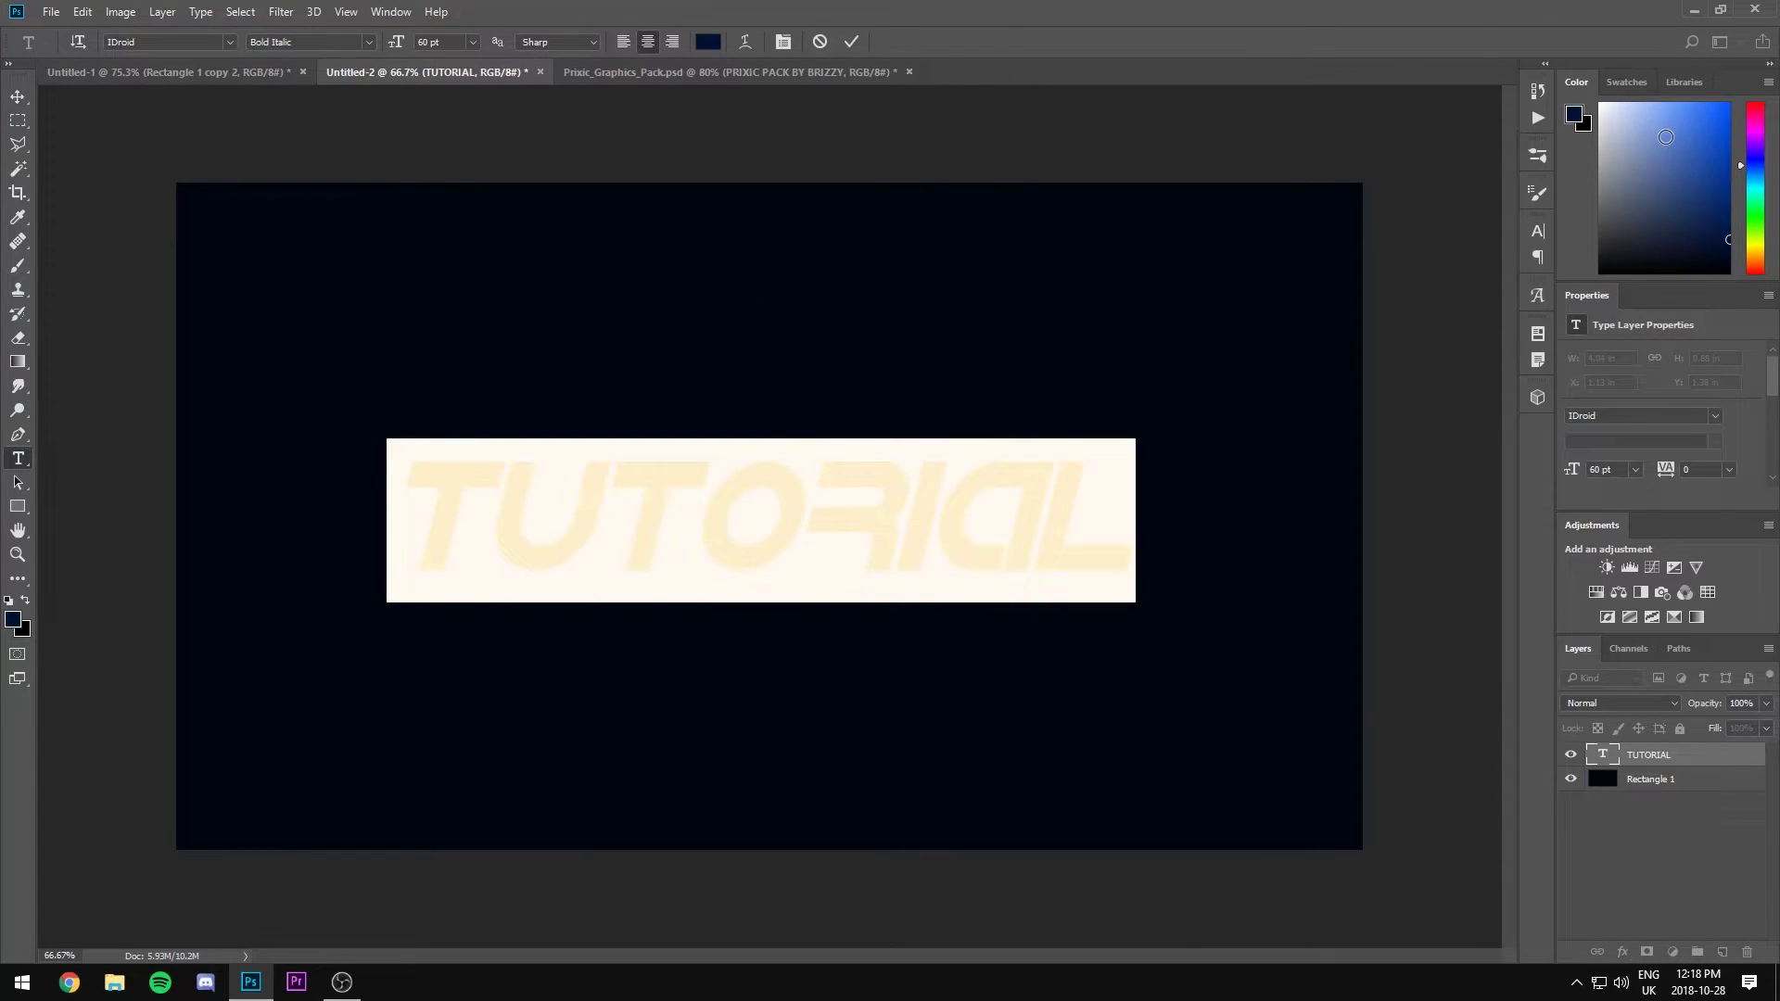
{"action": "left_click", "coordinate": [1599, 103]}
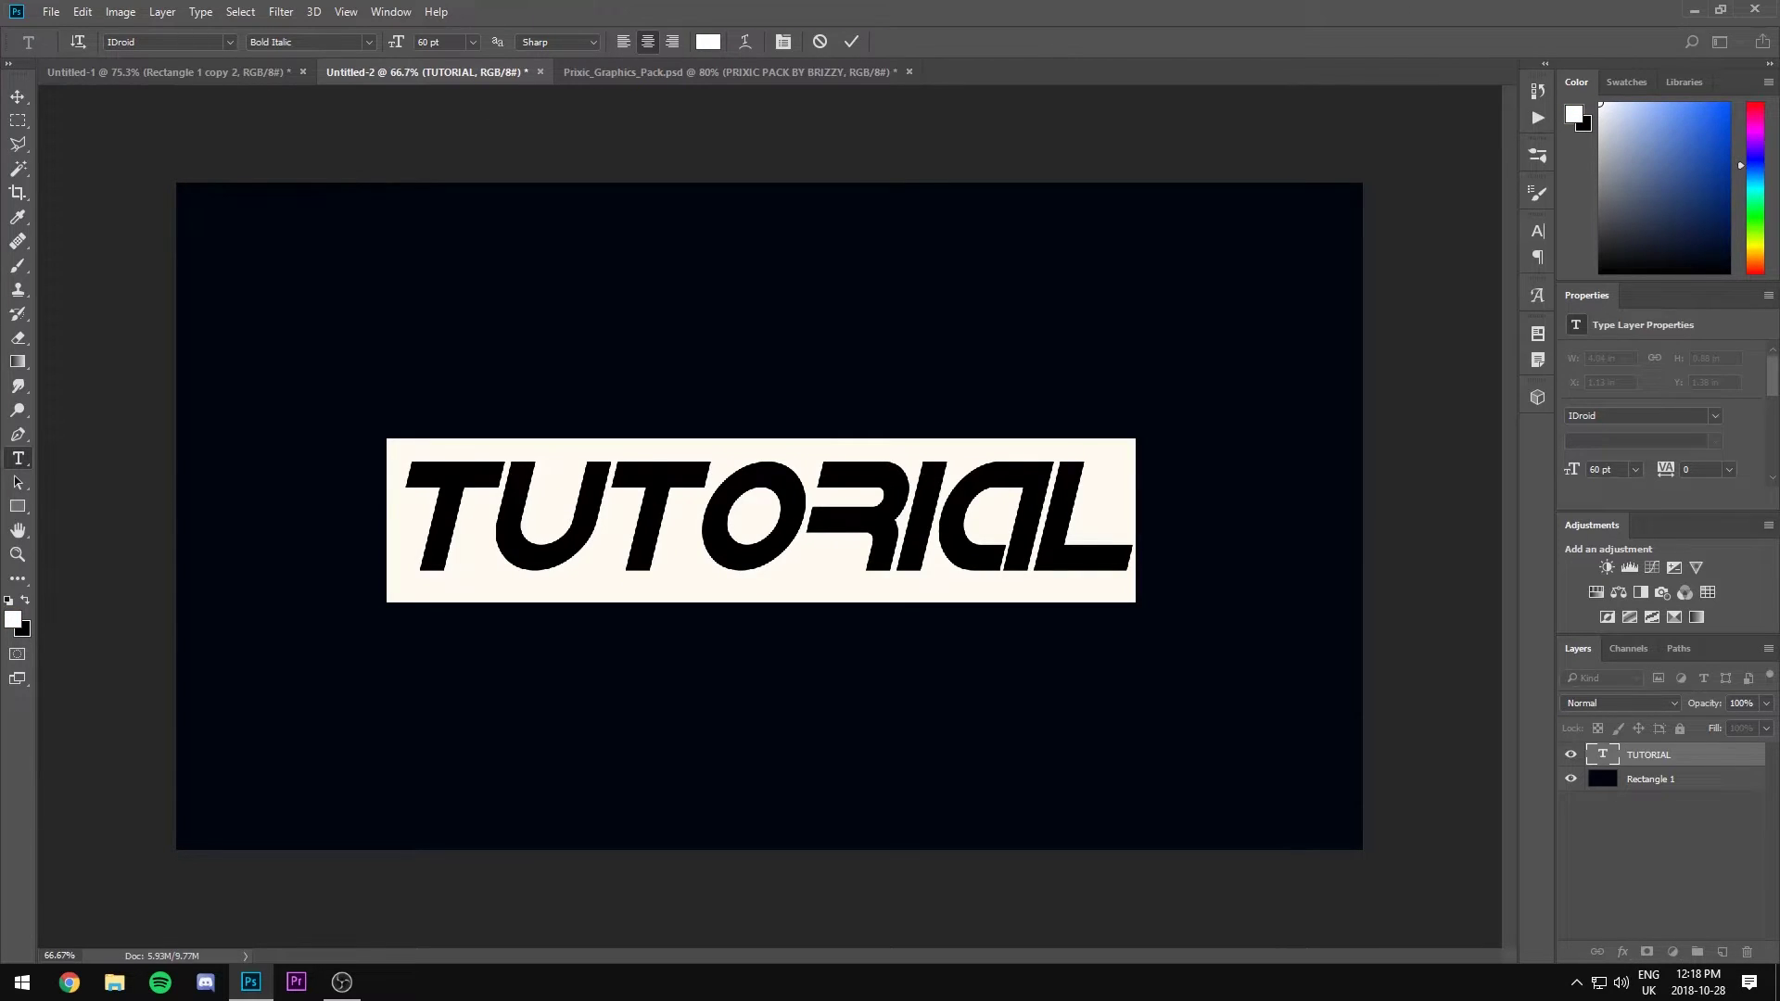
{"action": "left_click", "coordinate": [18, 96]}
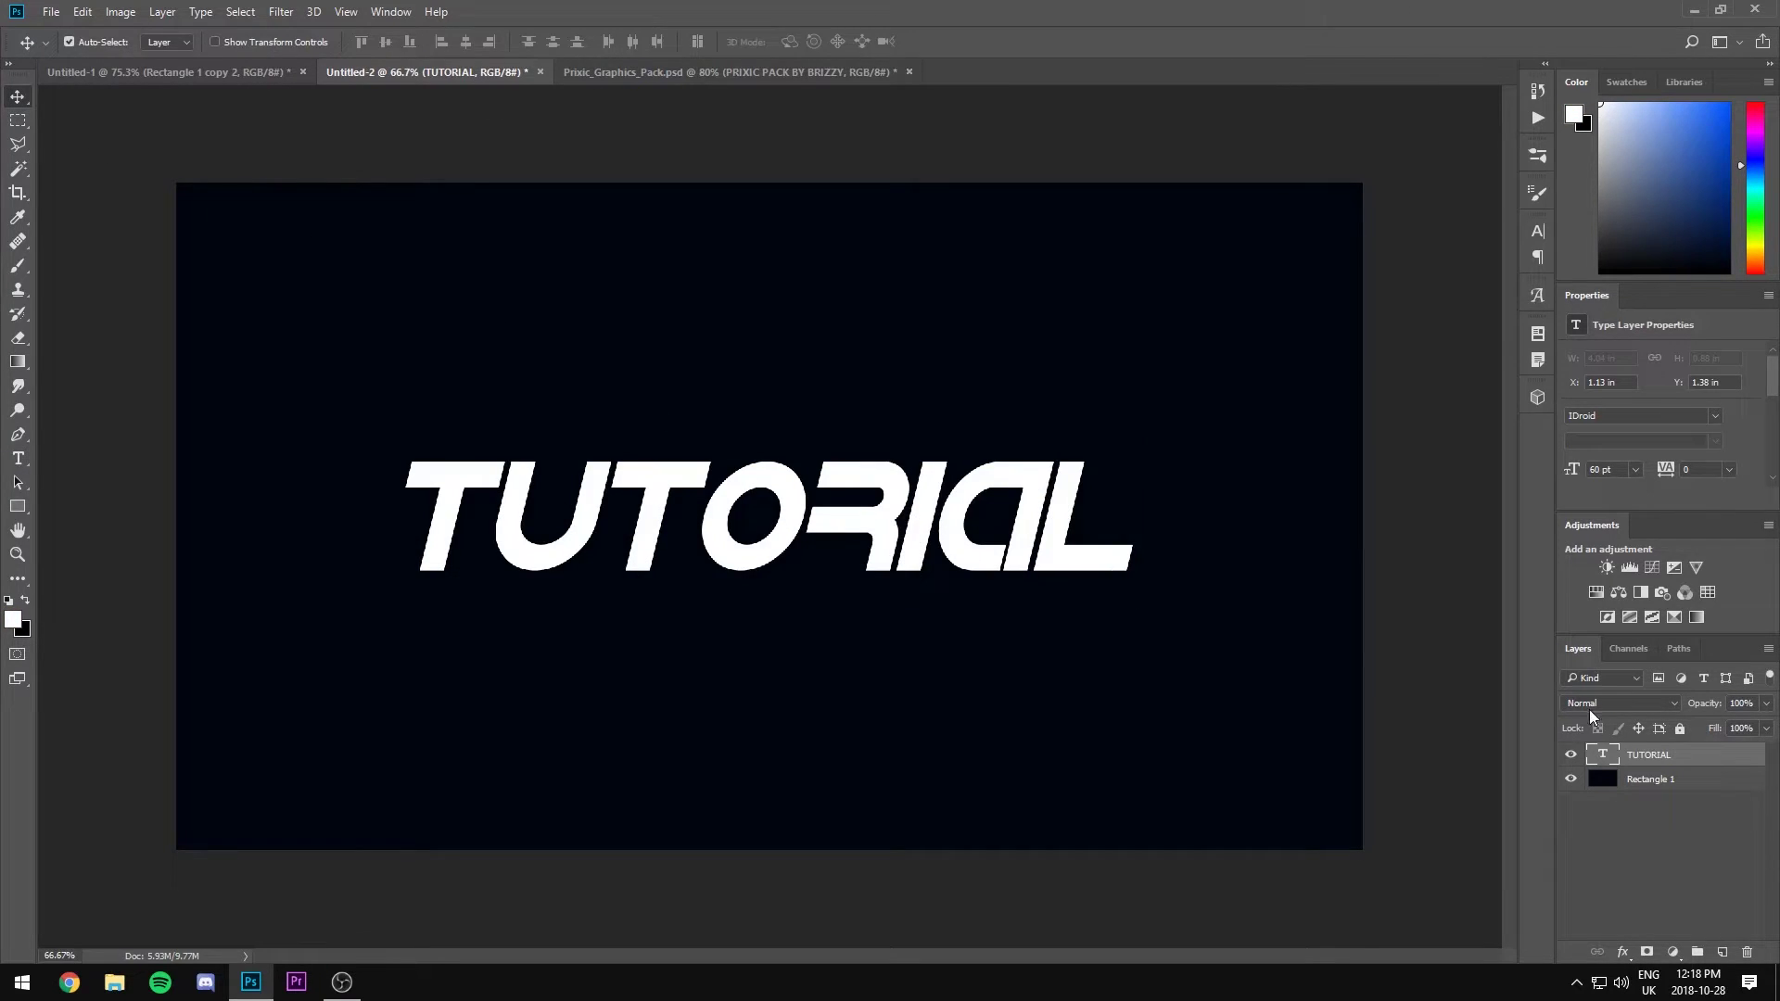
Reselect the TUTORIAL letters, review the Character panel settings, and commit the text.
{"action": "key", "text": "t"}
{"action": "left_click_drag", "start_coordinate": [1035, 505], "coordinate": [315, 537]}
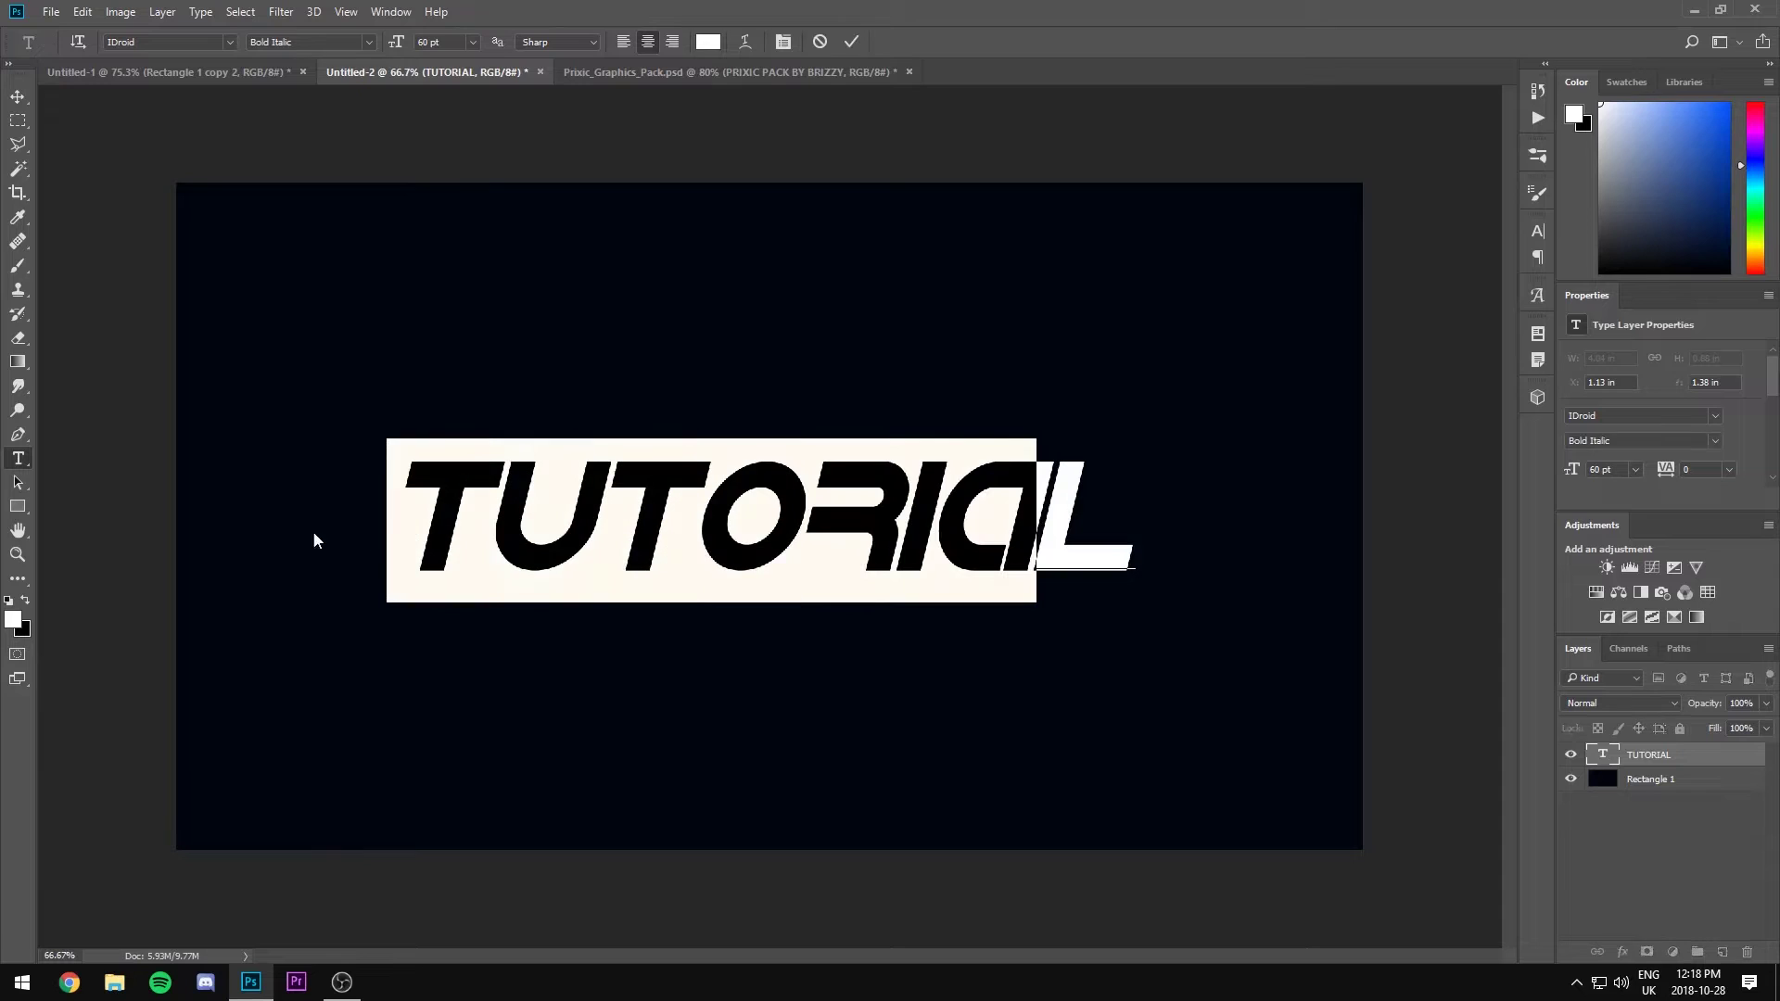
{"action": "left_click", "coordinate": [1537, 231]}
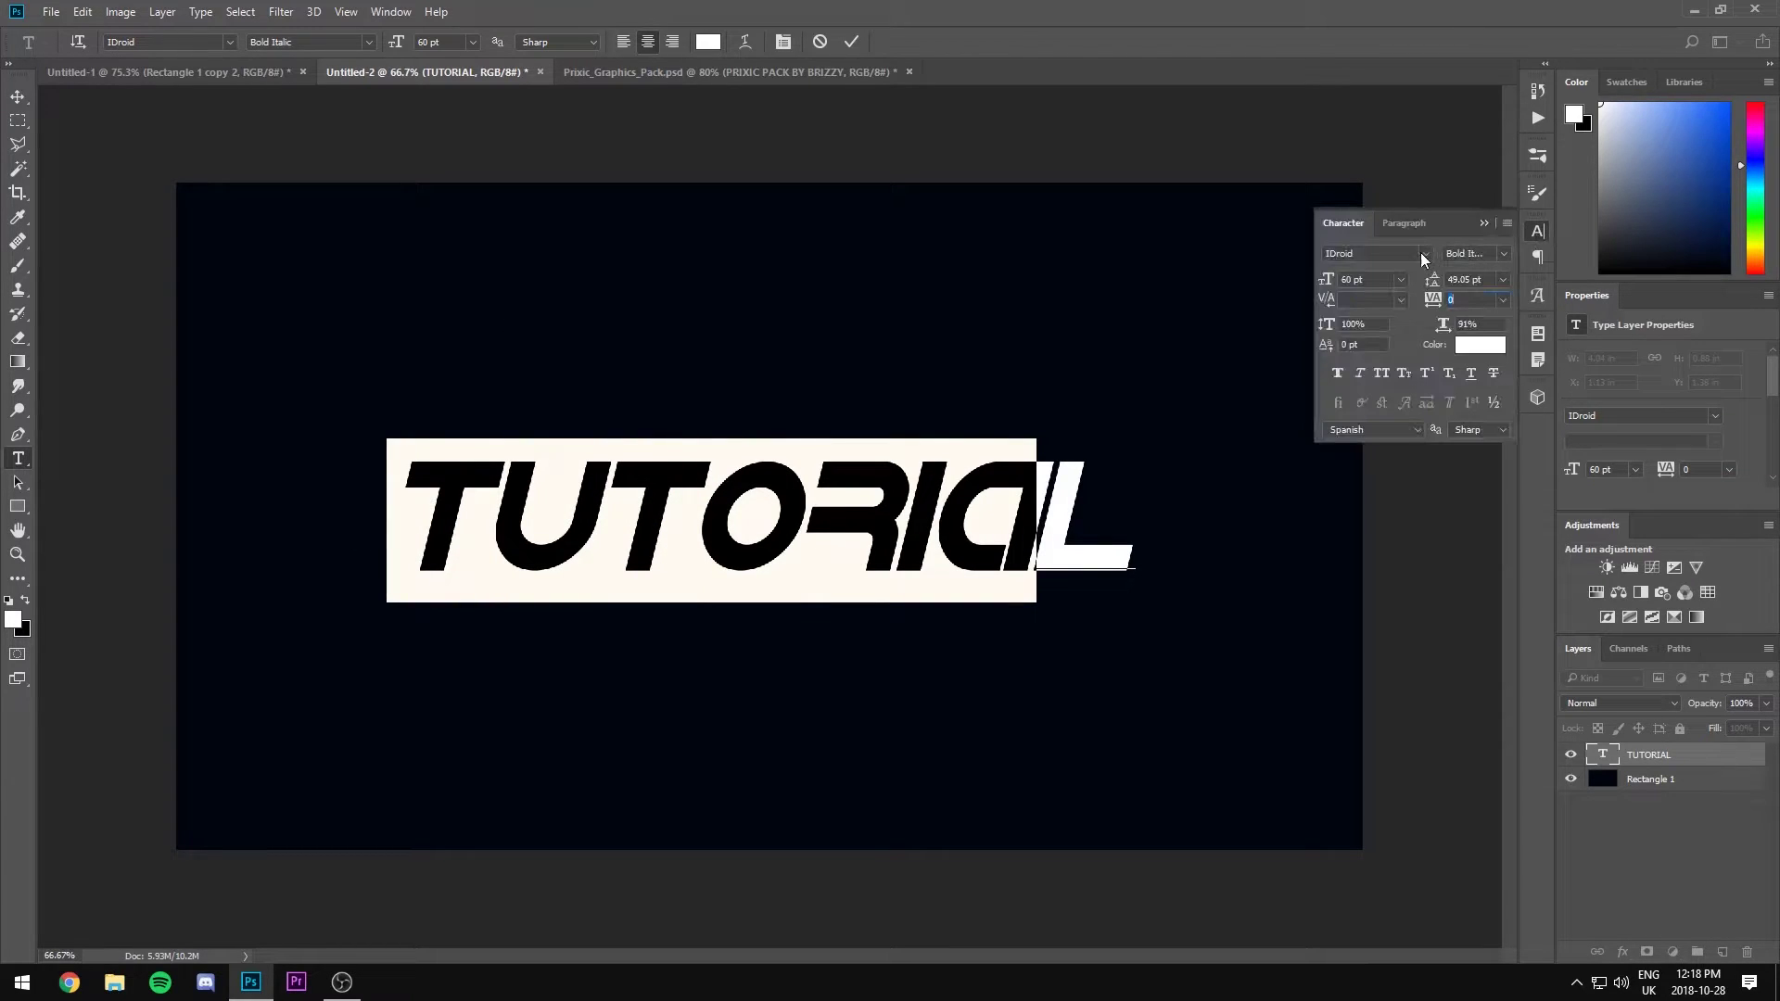
{"action": "left_click", "coordinate": [1541, 233]}
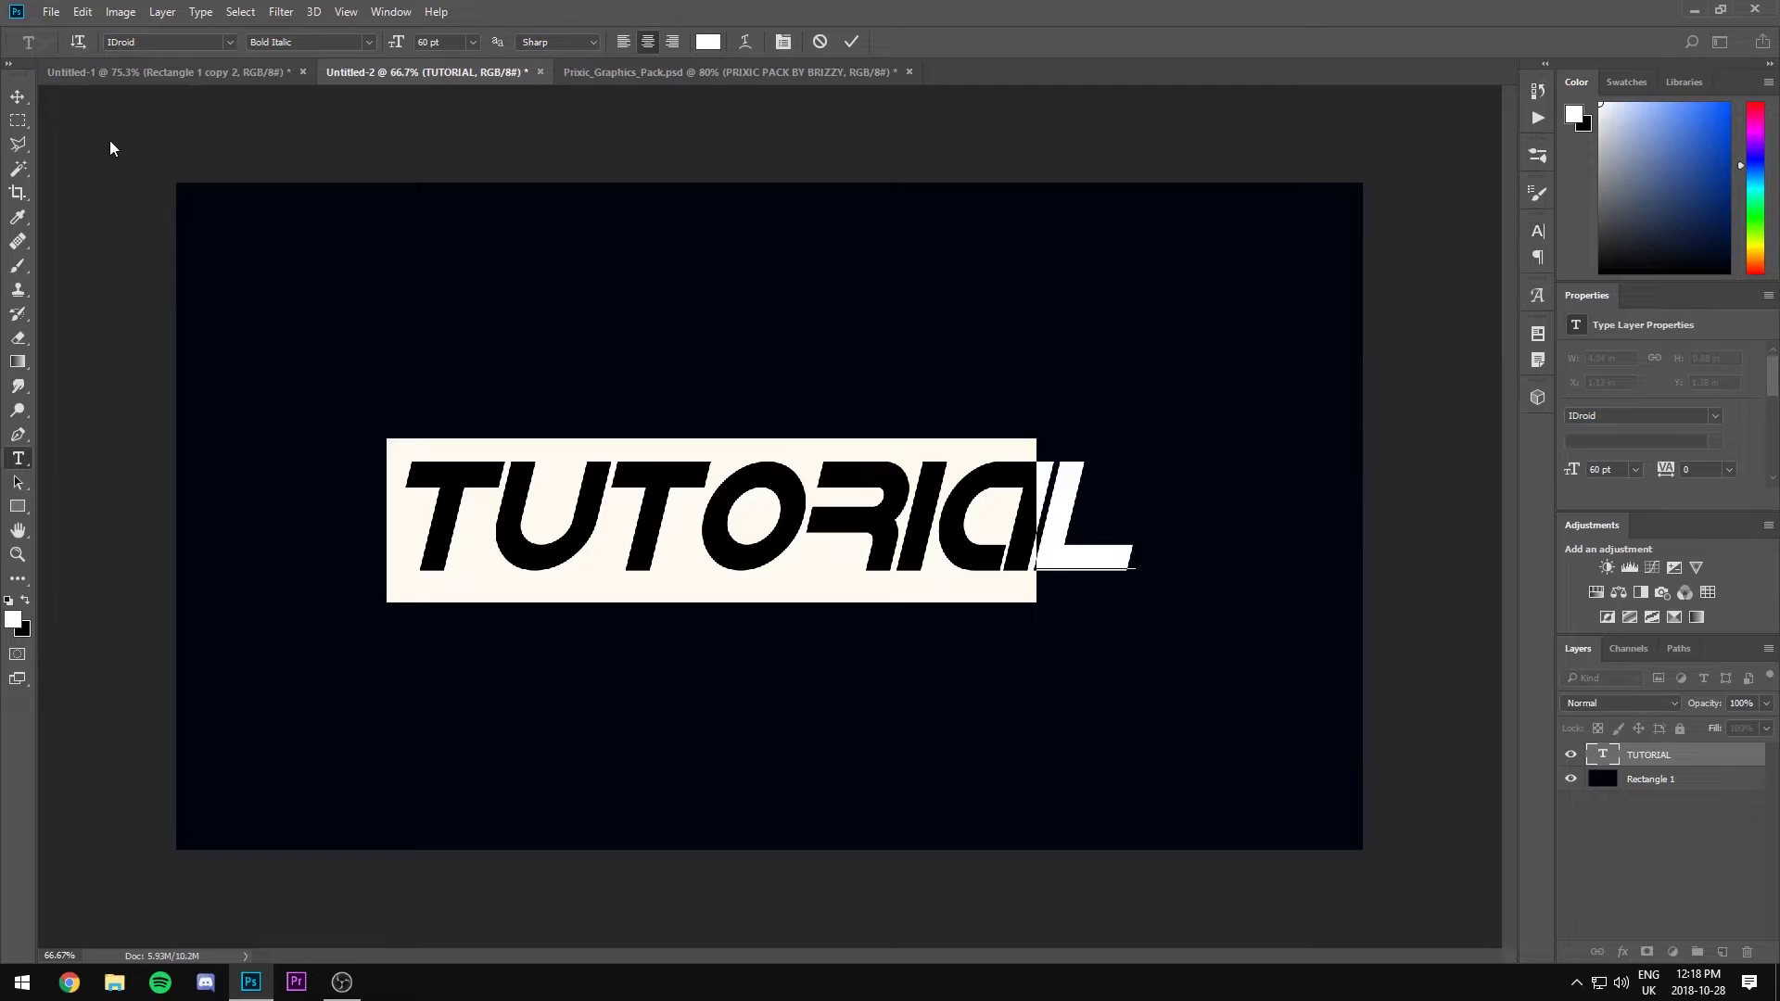
{"action": "left_click", "coordinate": [17, 96]}
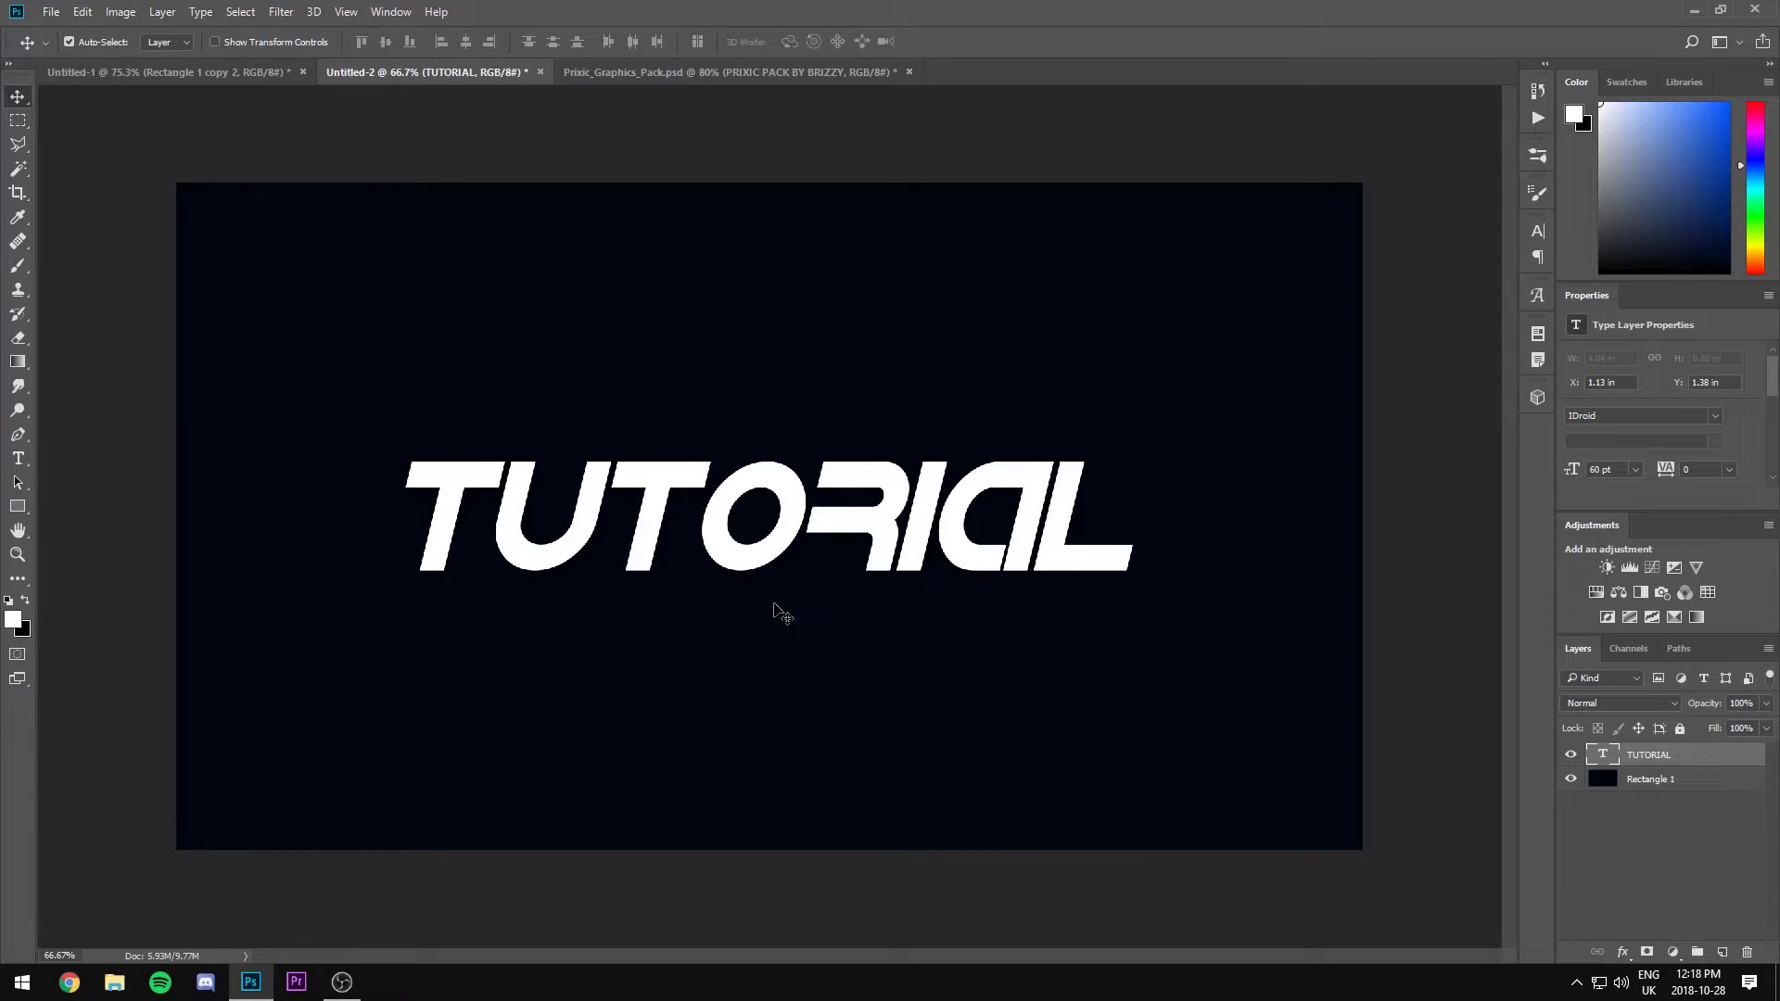
Add a Gradient Overlay to TUTORIAL via Blending Options and open its gradient for editing.
{"action": "right_click", "coordinate": [1651, 759]}
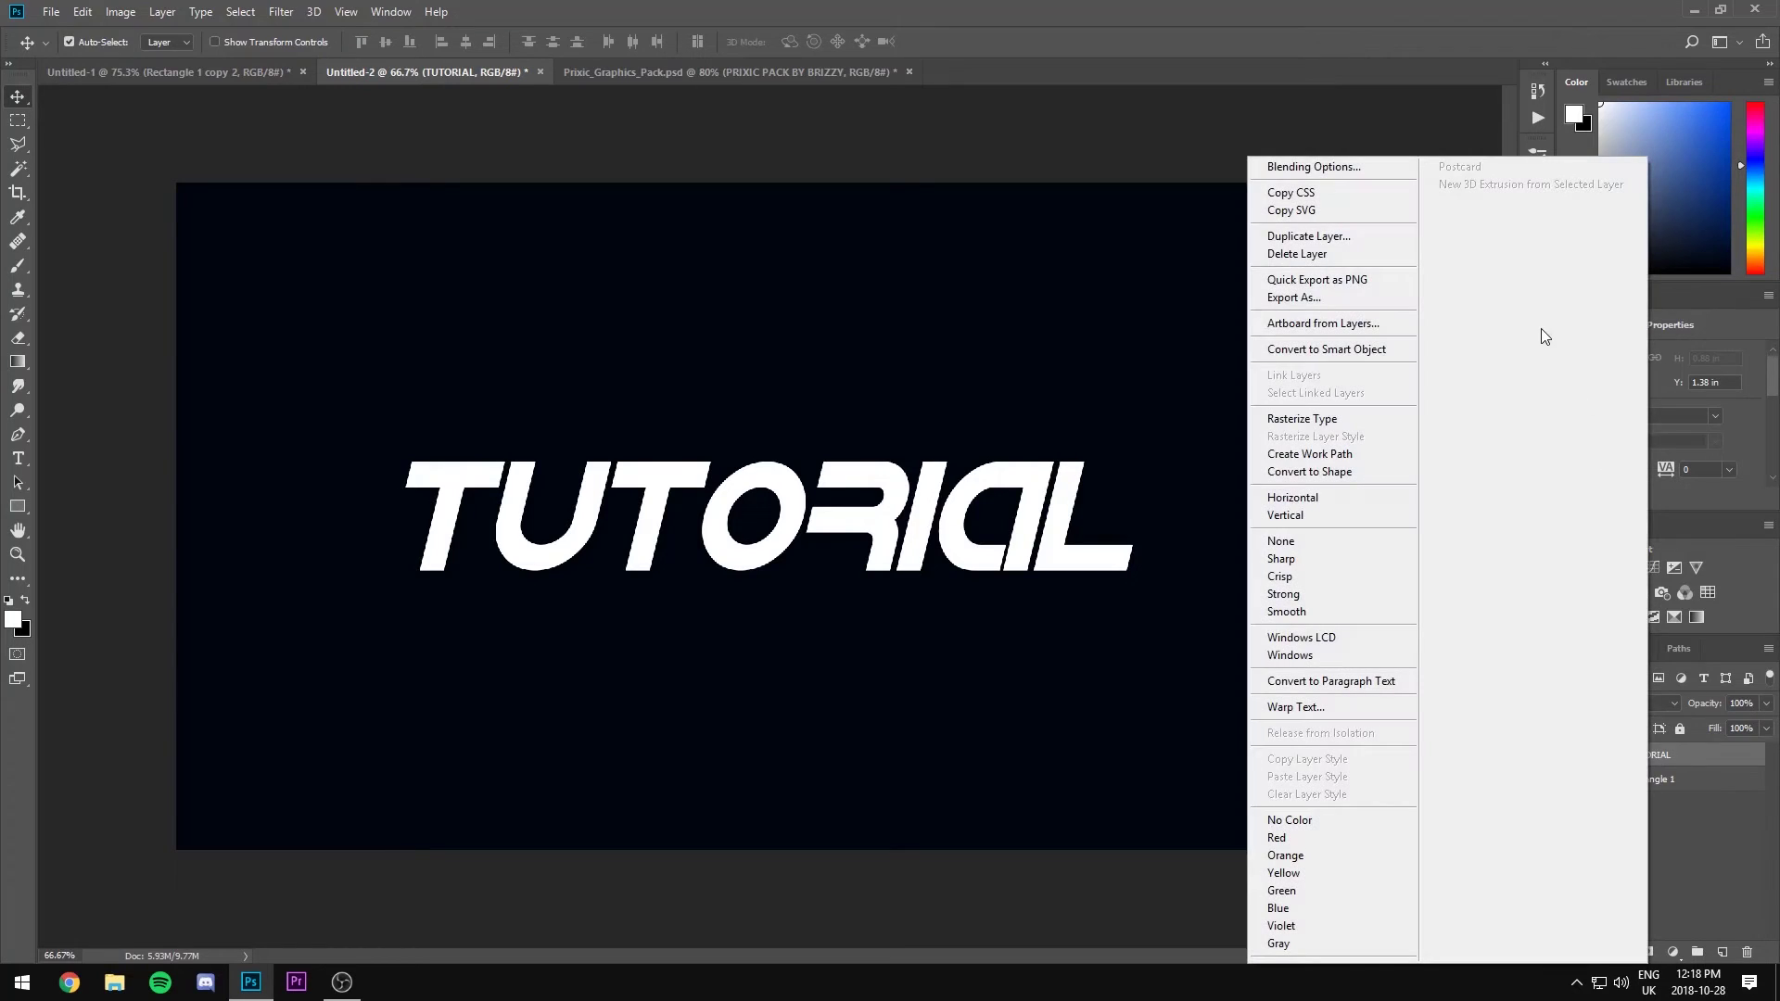
{"action": "left_click", "coordinate": [1305, 171]}
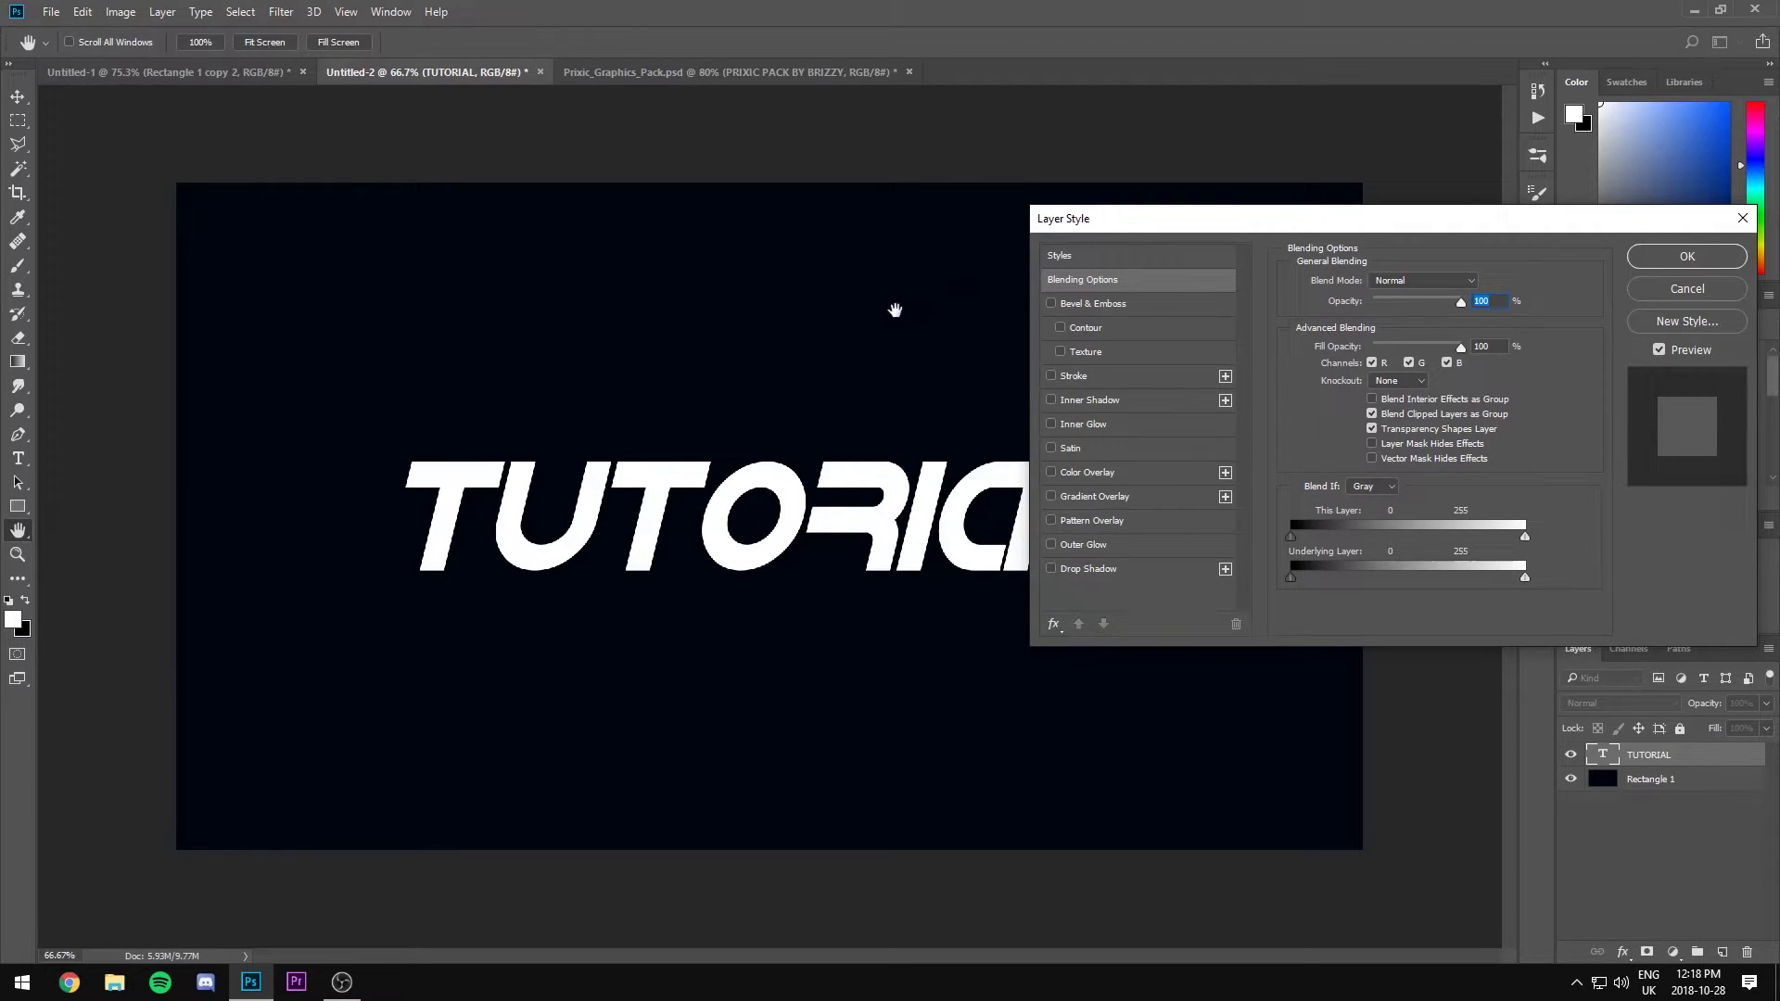
{"action": "left_click", "coordinate": [1050, 496]}
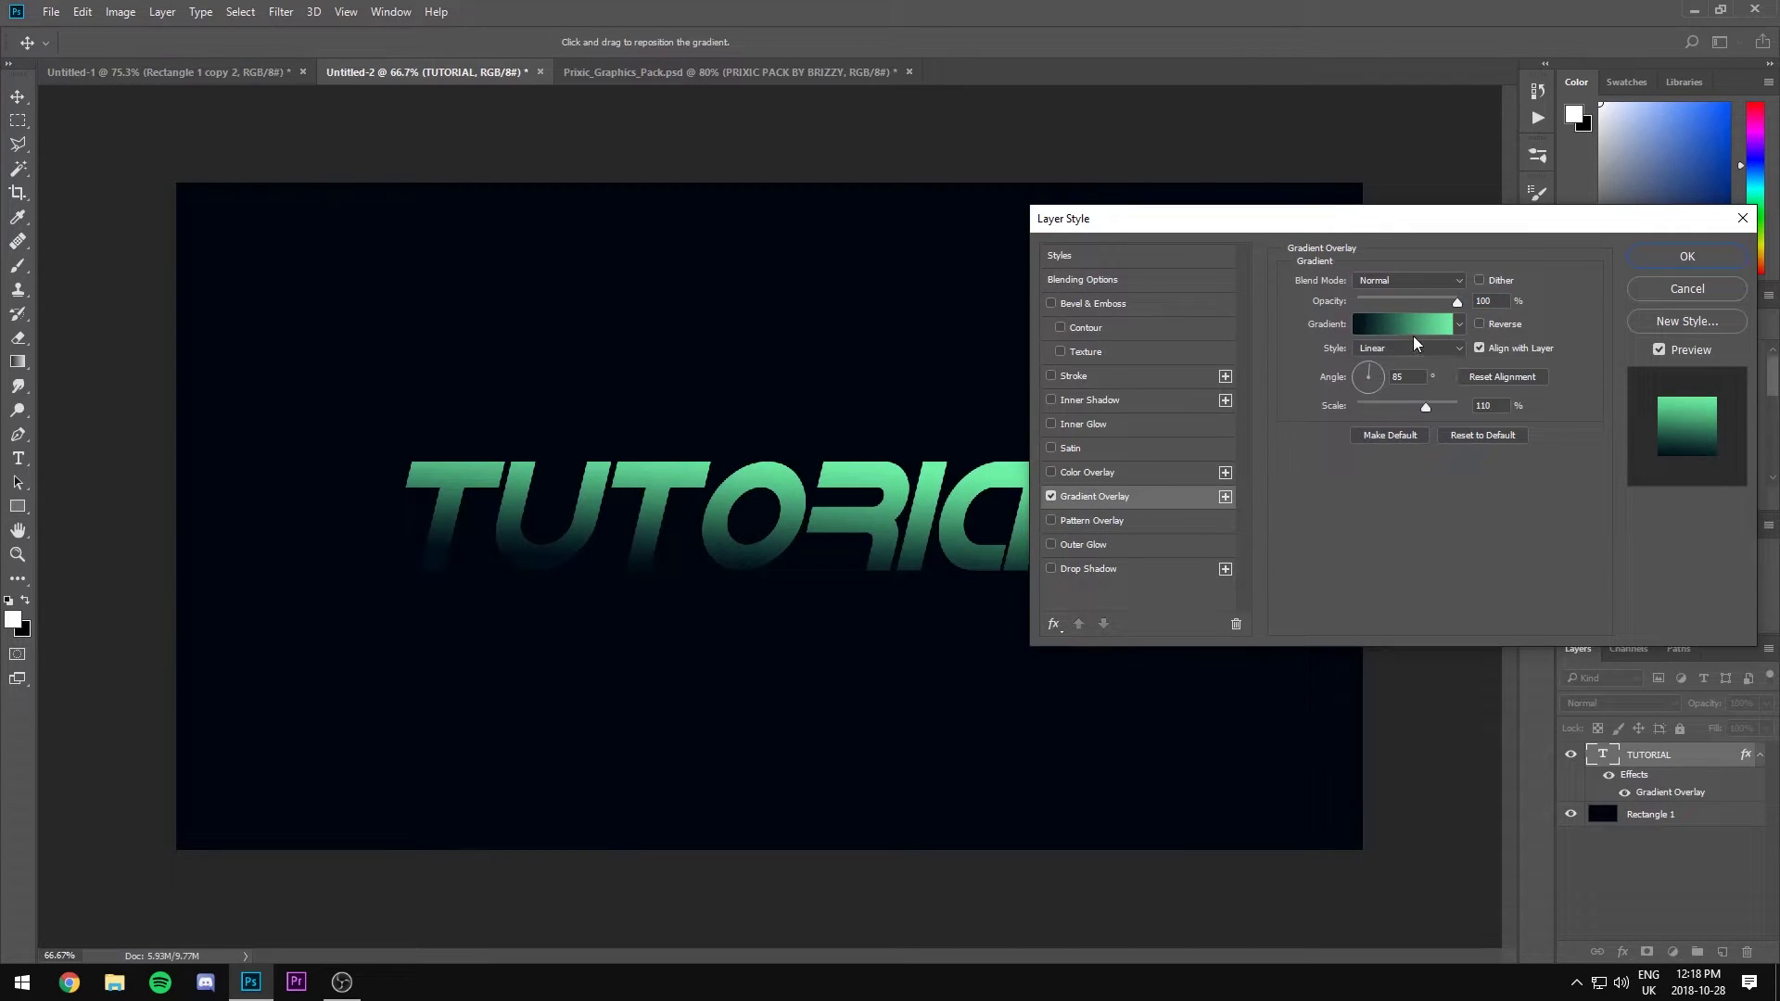
{"action": "left_click", "coordinate": [1405, 325]}
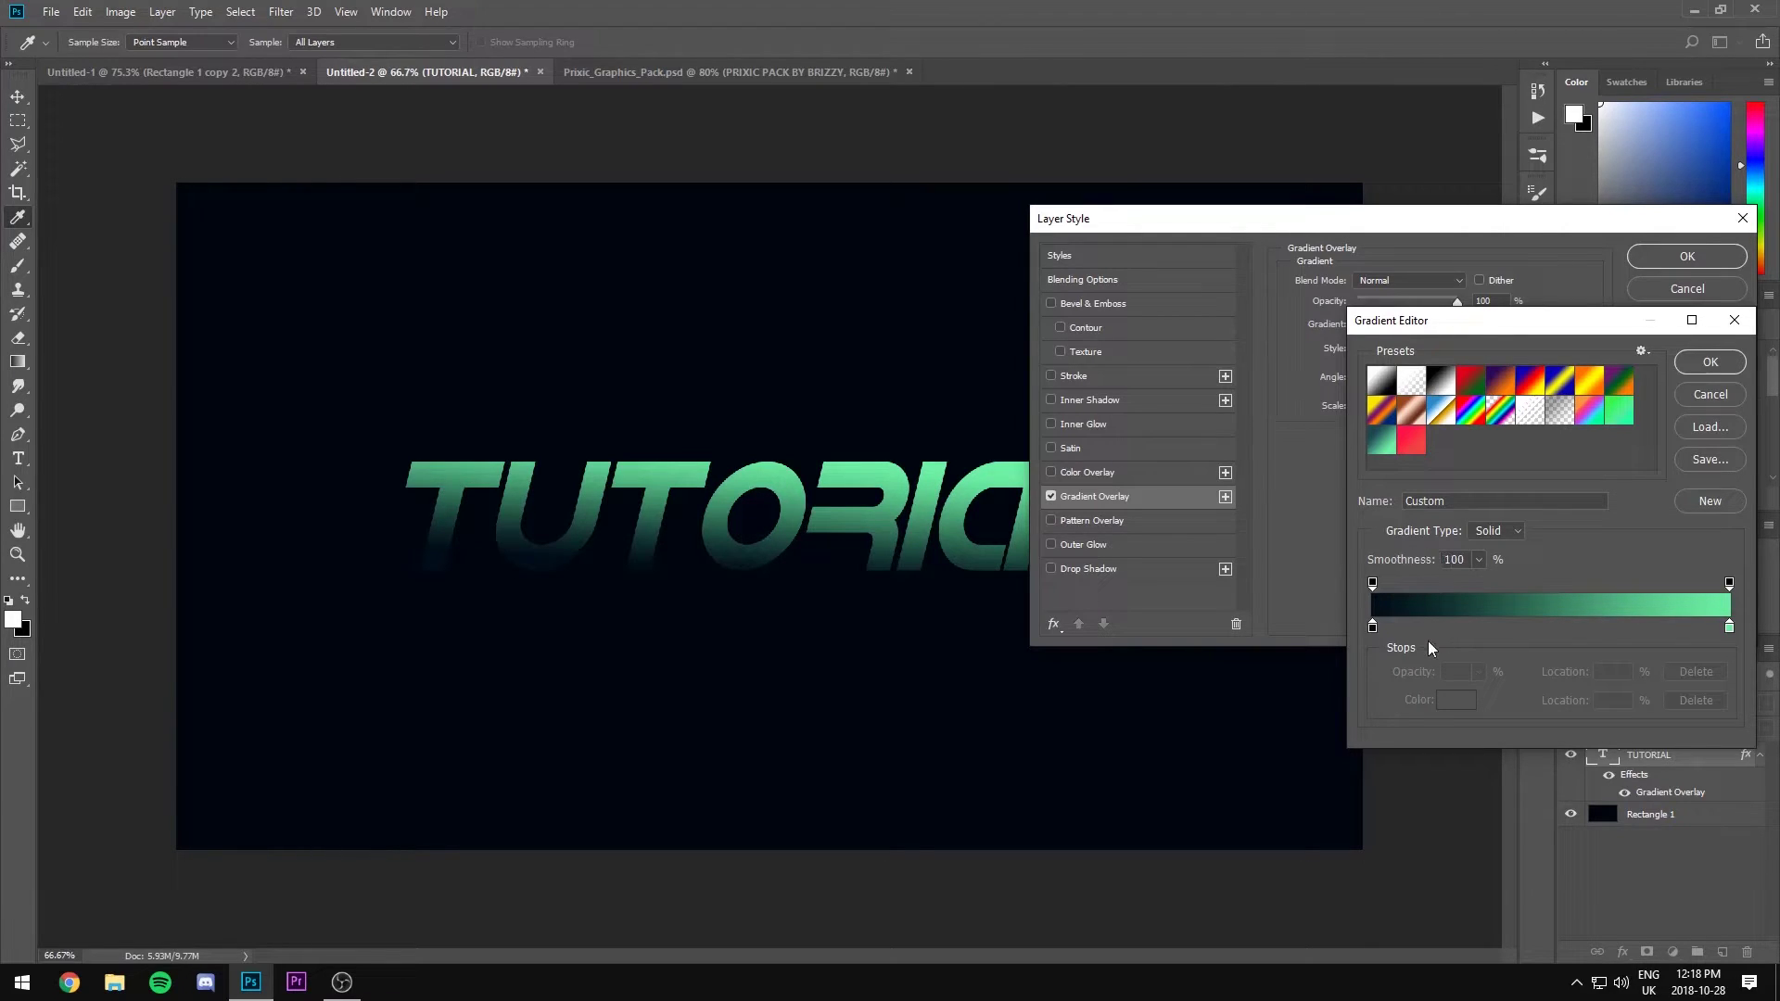
Set the left gradient stop to a bright green, starting from hex 003464.
{"action": "left_click", "coordinate": [1372, 626]}
{"action": "left_click", "coordinate": [1454, 700]}
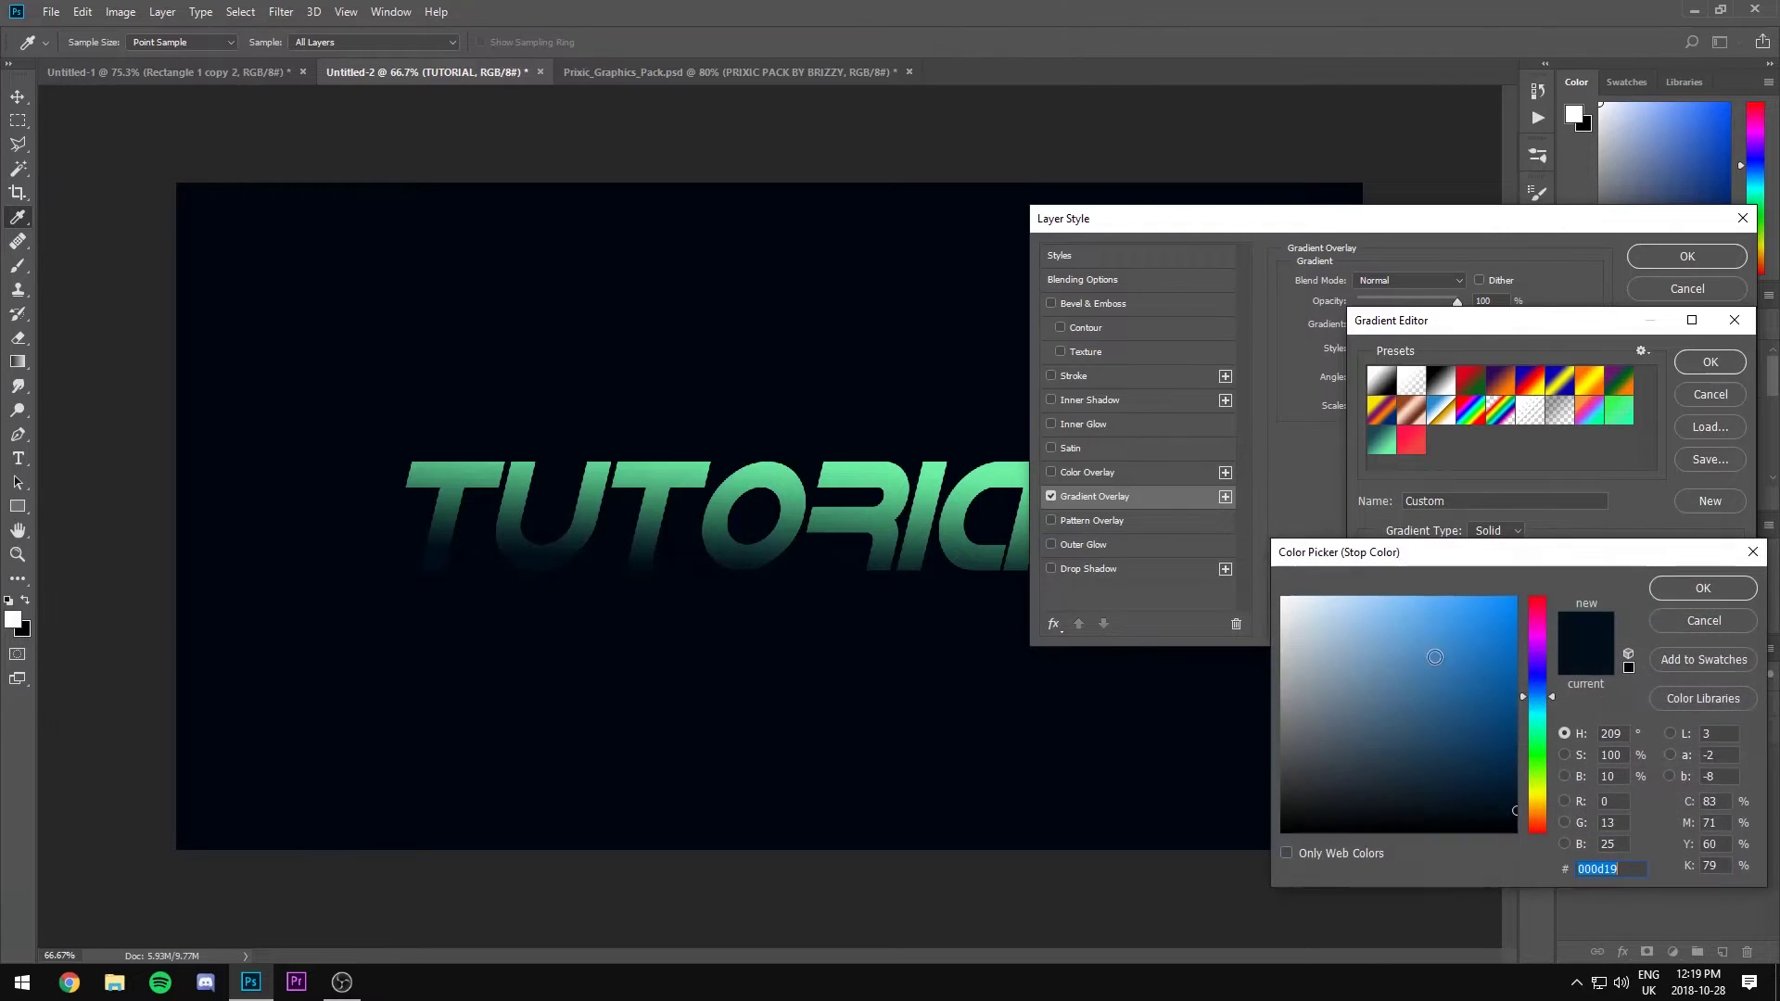
{"action": "type", "text": "003464"}
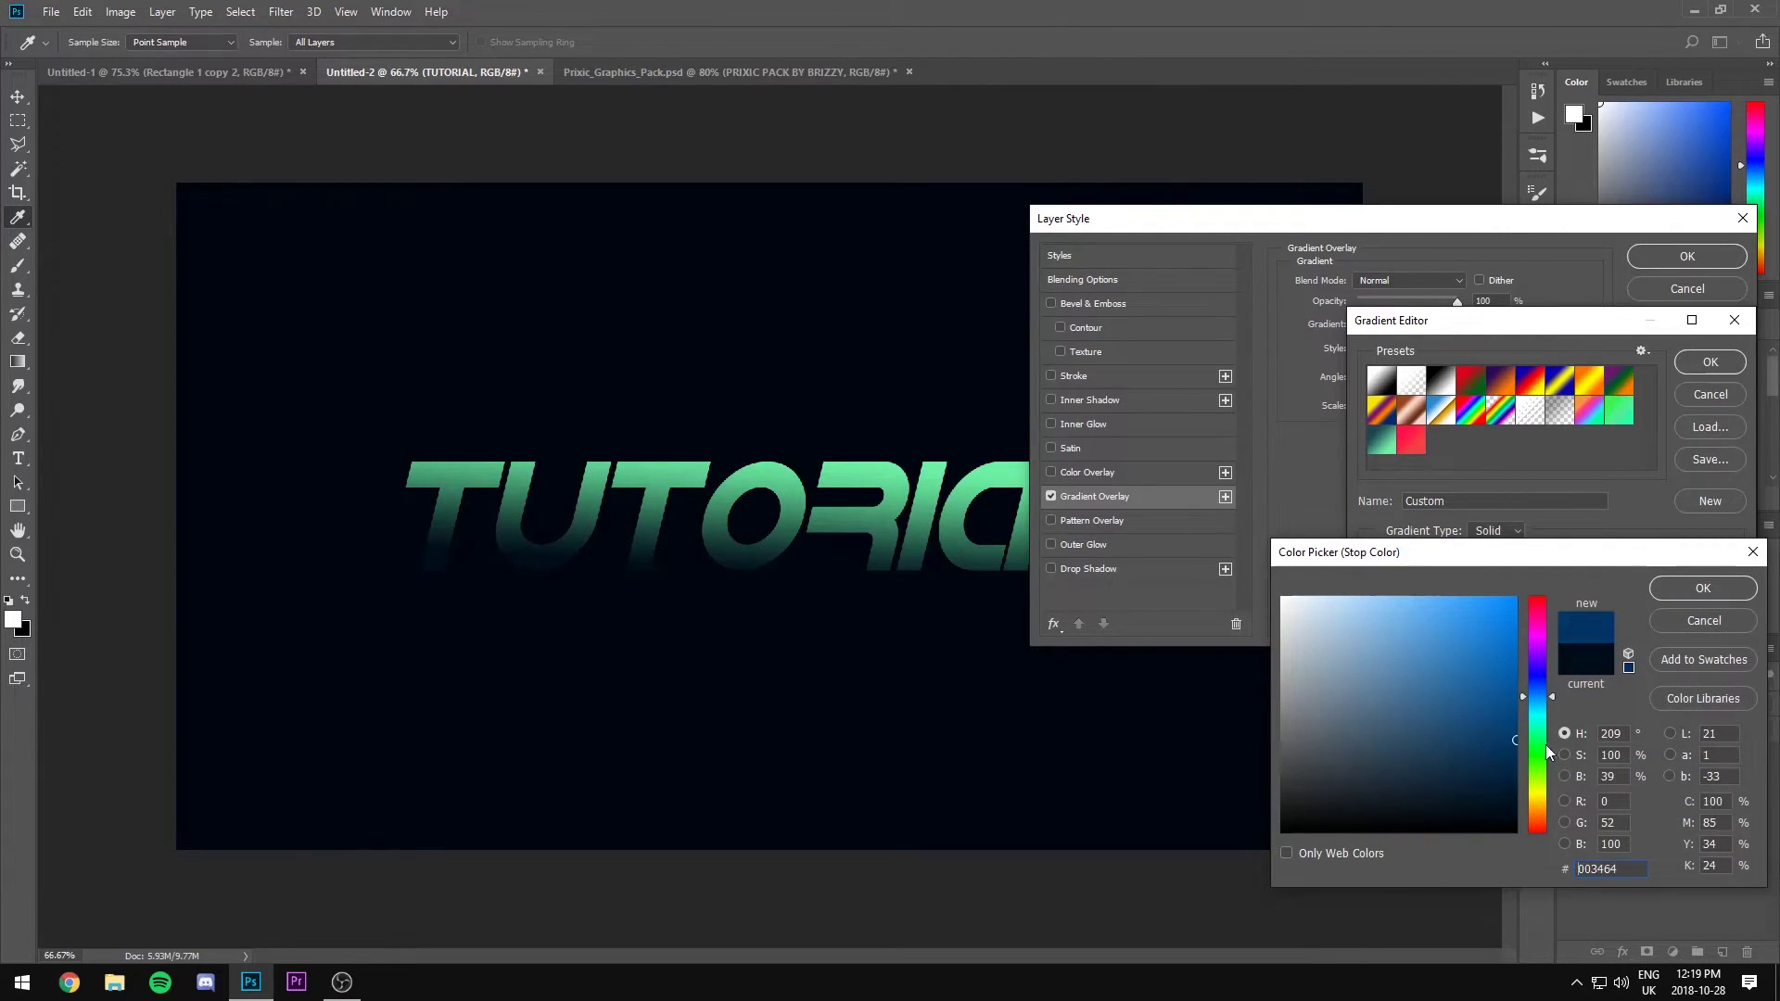
{"action": "left_click", "coordinate": [1536, 747]}
{"action": "left_click_drag", "start_coordinate": [1492, 667], "coordinate": [1492, 593]}
{"action": "left_click", "coordinate": [1672, 593]}
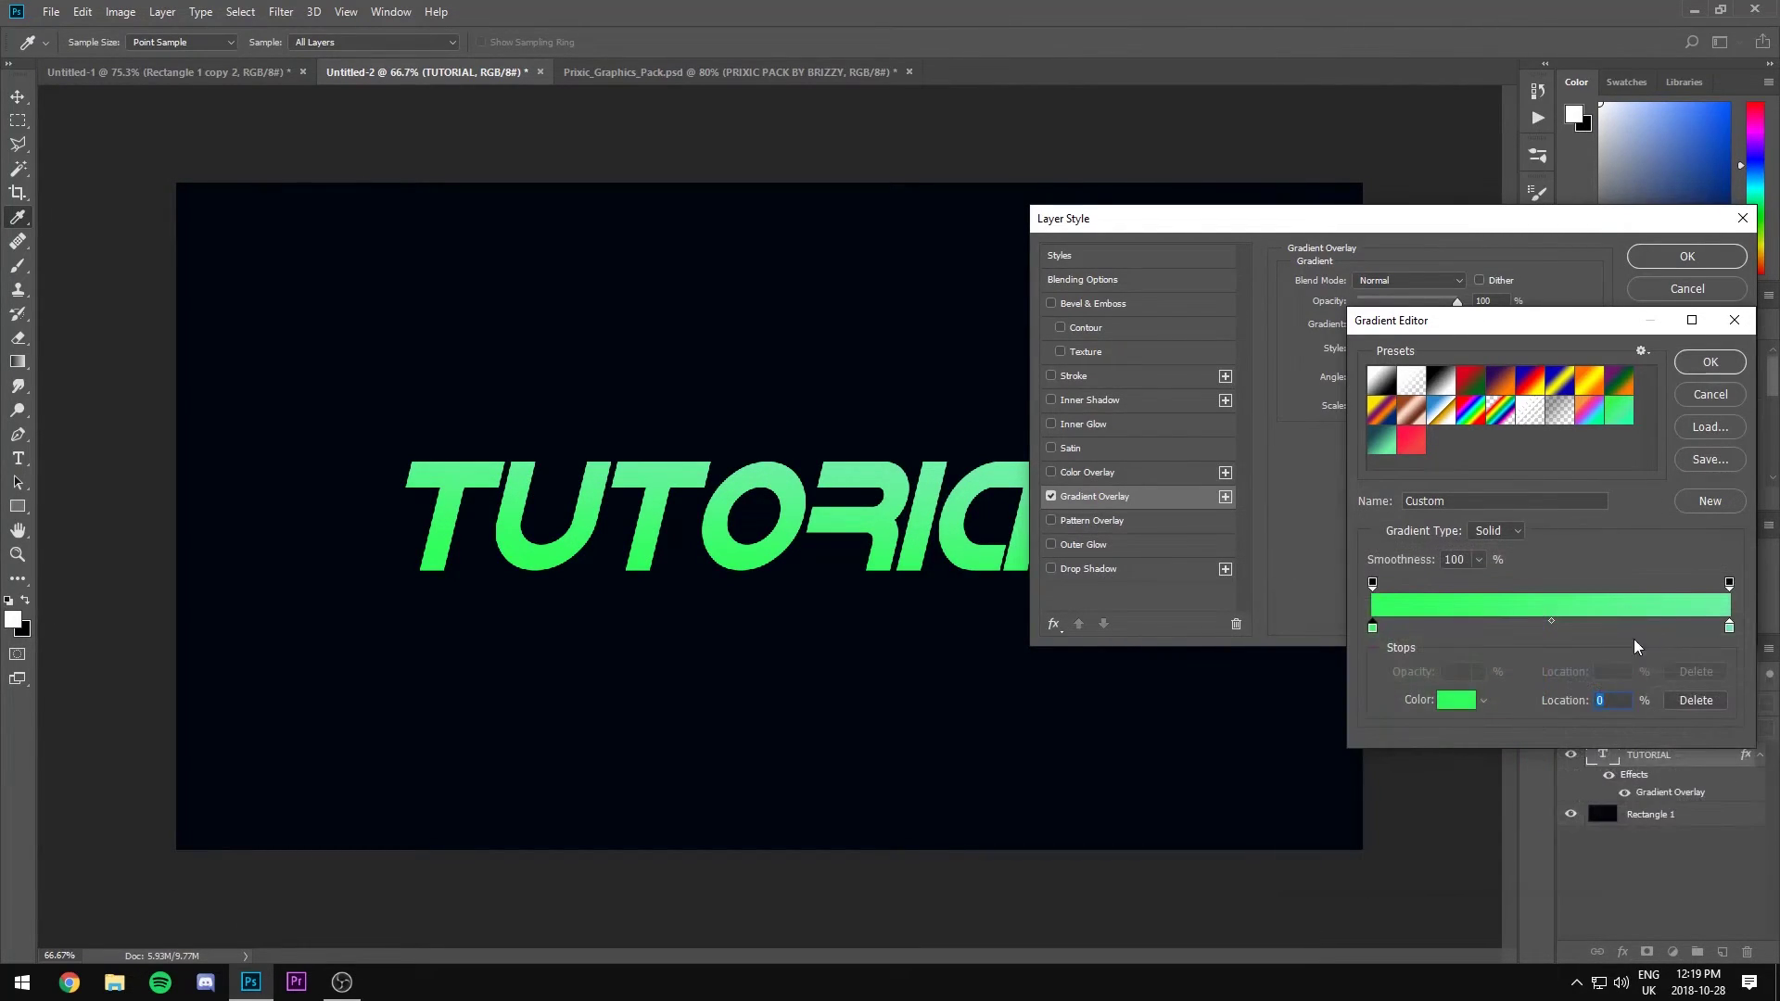
Set the right gradient stop to cyan 1dc7ff.
{"action": "left_click", "coordinate": [1454, 701]}
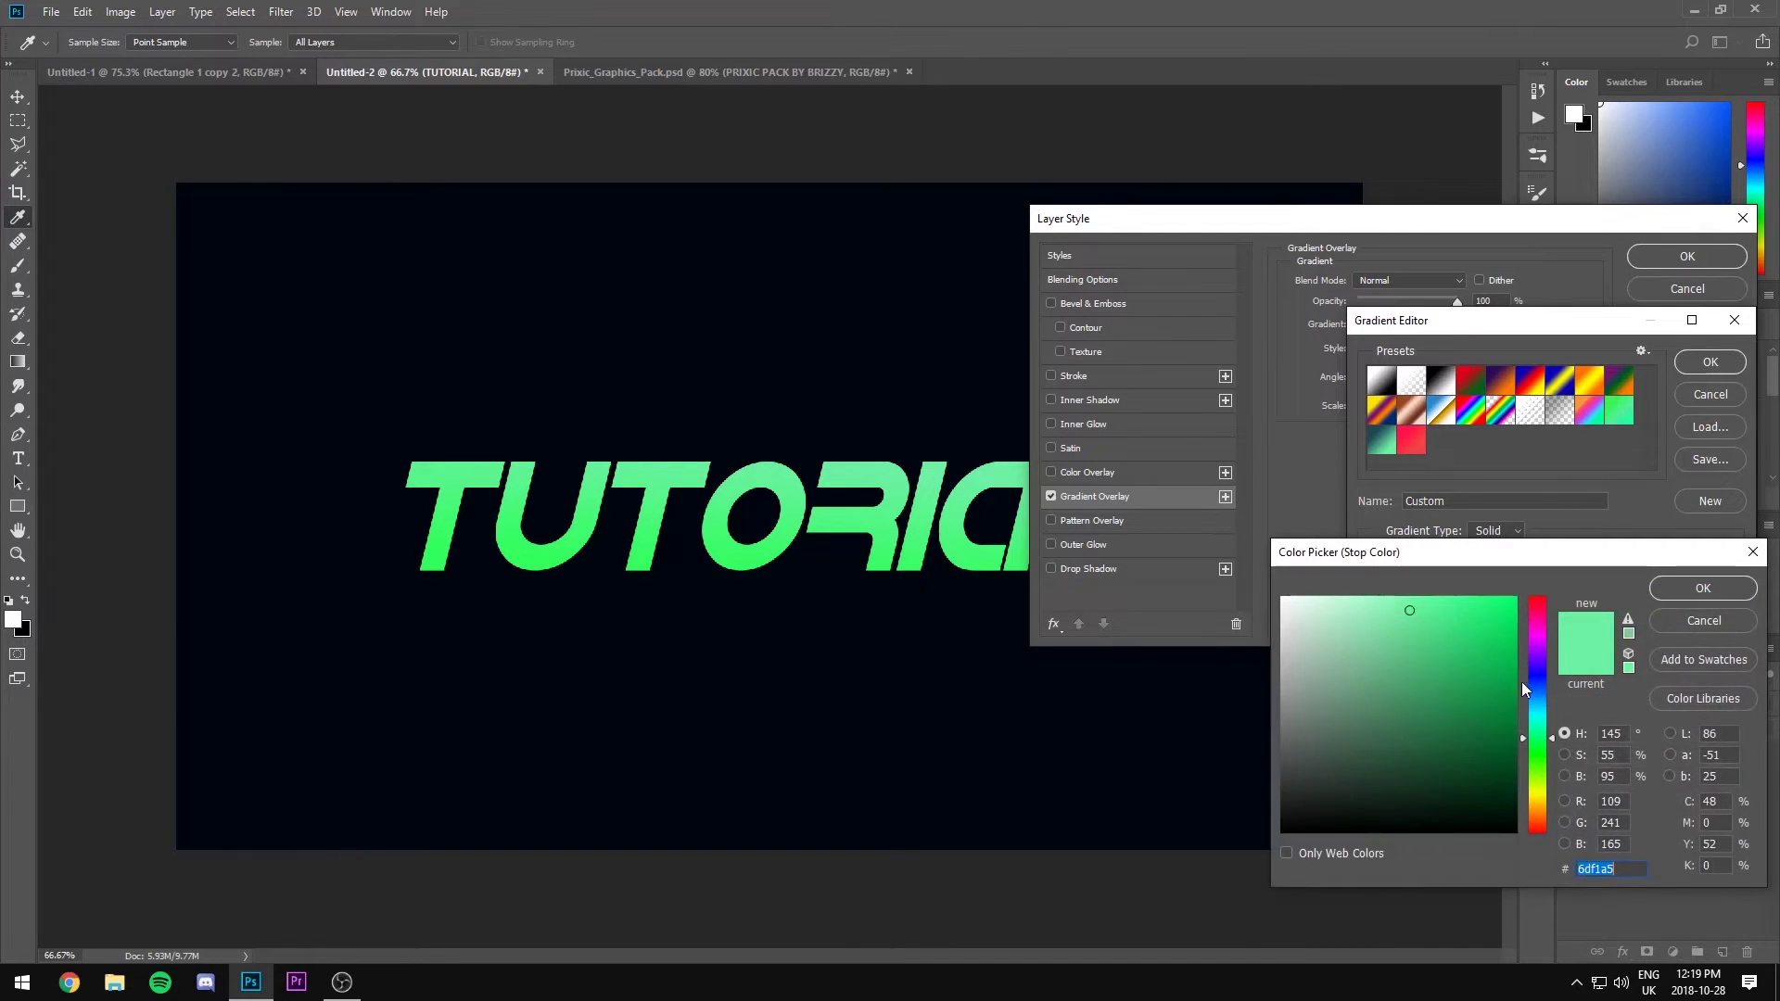
{"action": "left_click", "coordinate": [1538, 697]}
{"action": "left_click_drag", "start_coordinate": [1460, 656], "coordinate": [1515, 597]}
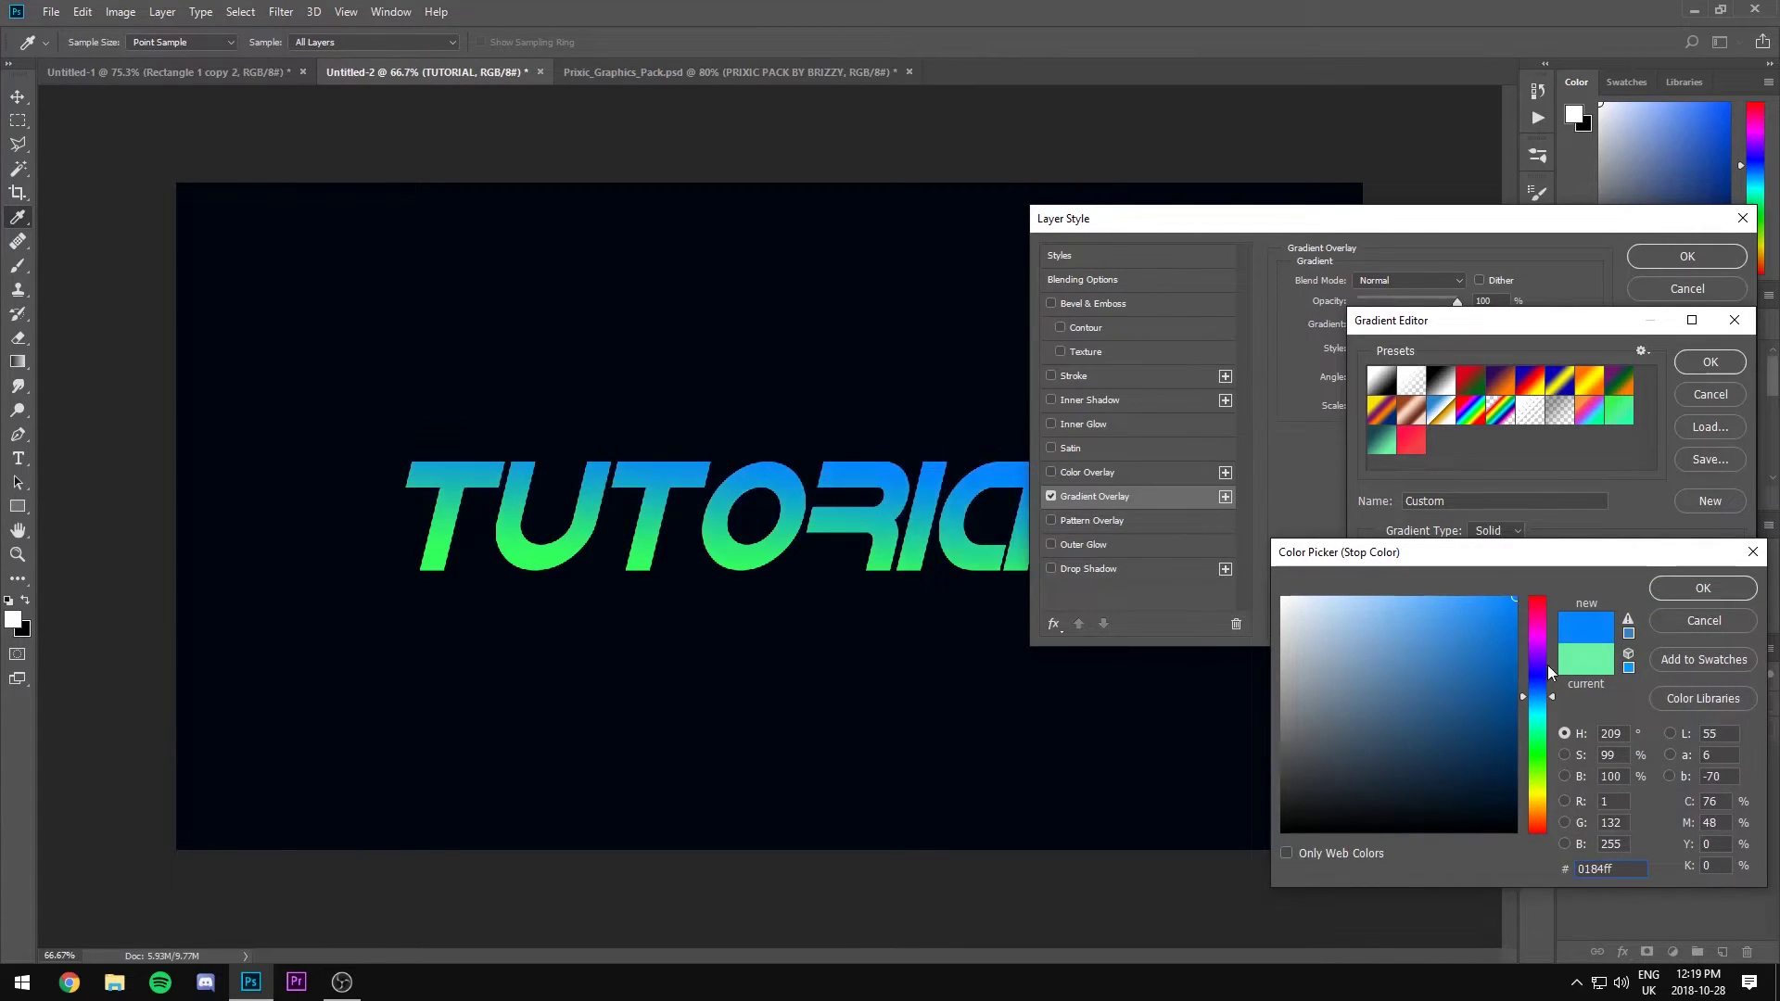
{"action": "mouse_move", "coordinate": [1538, 667]}
{"action": "left_mouse_down"}
{"action": "mouse_move", "coordinate": [1538, 732]}
{"action": "mouse_move", "coordinate": [1535, 702]}
{"action": "left_mouse_up"}
{"action": "left_click", "coordinate": [1491, 597]}
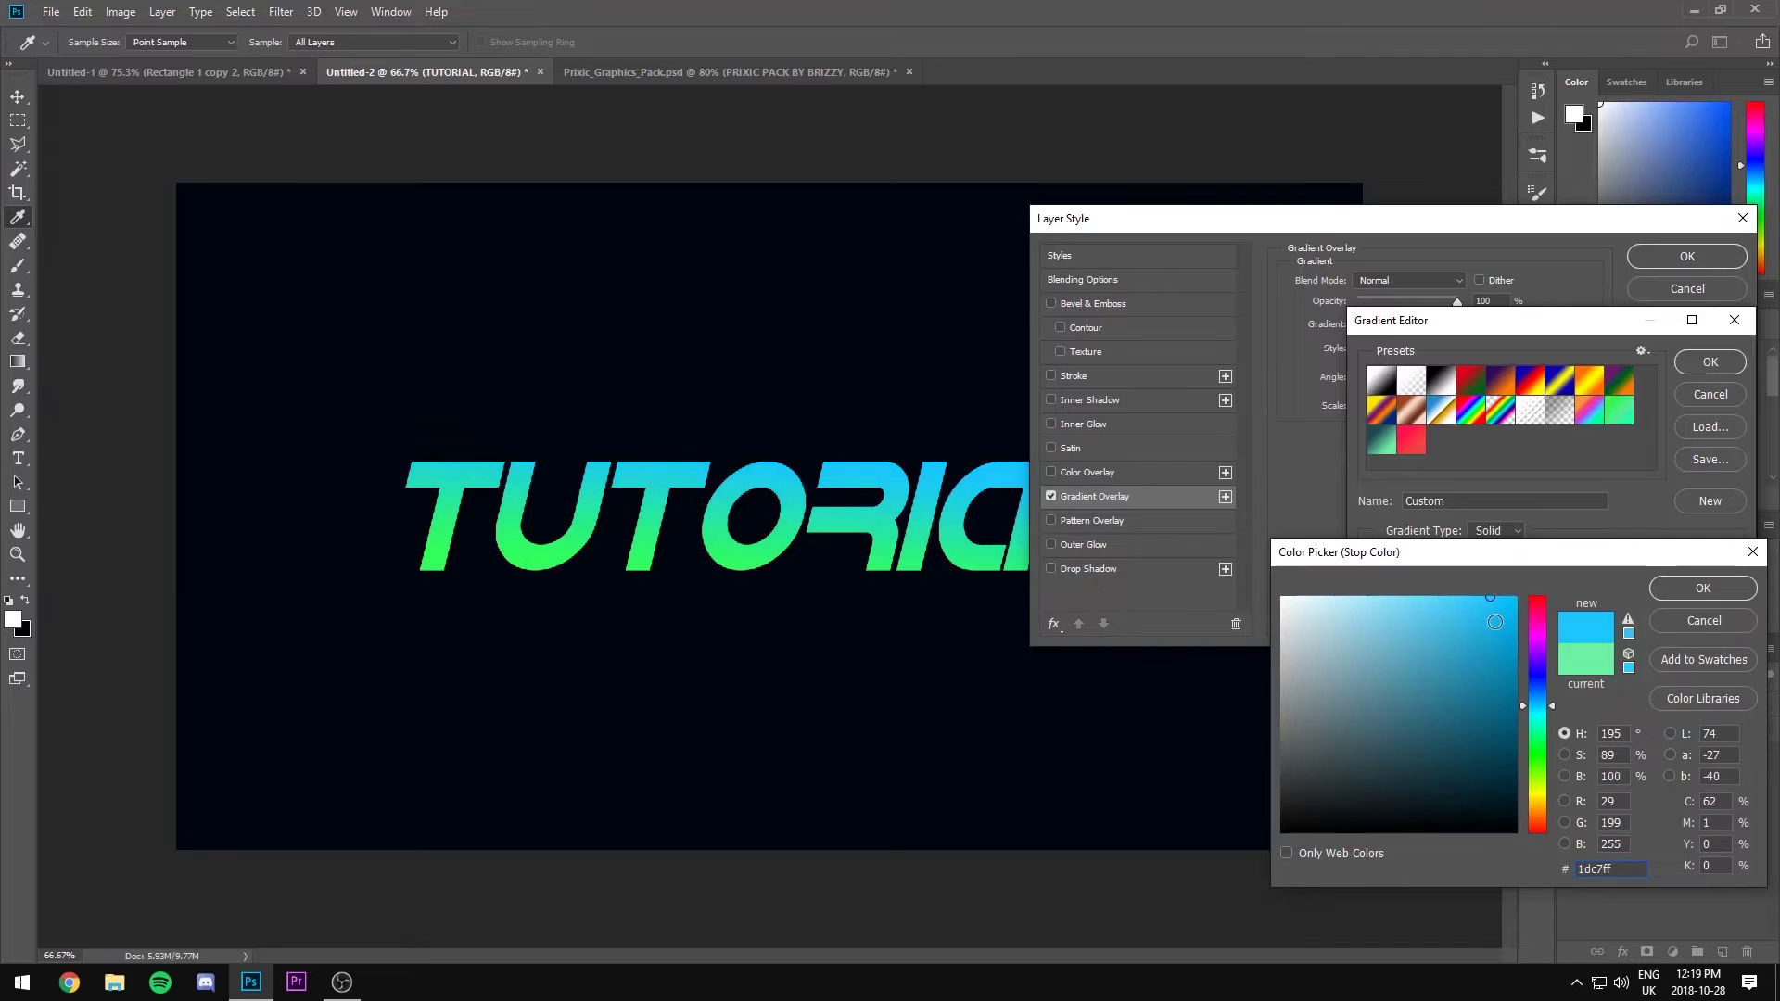
{"action": "left_click", "coordinate": [1704, 591]}
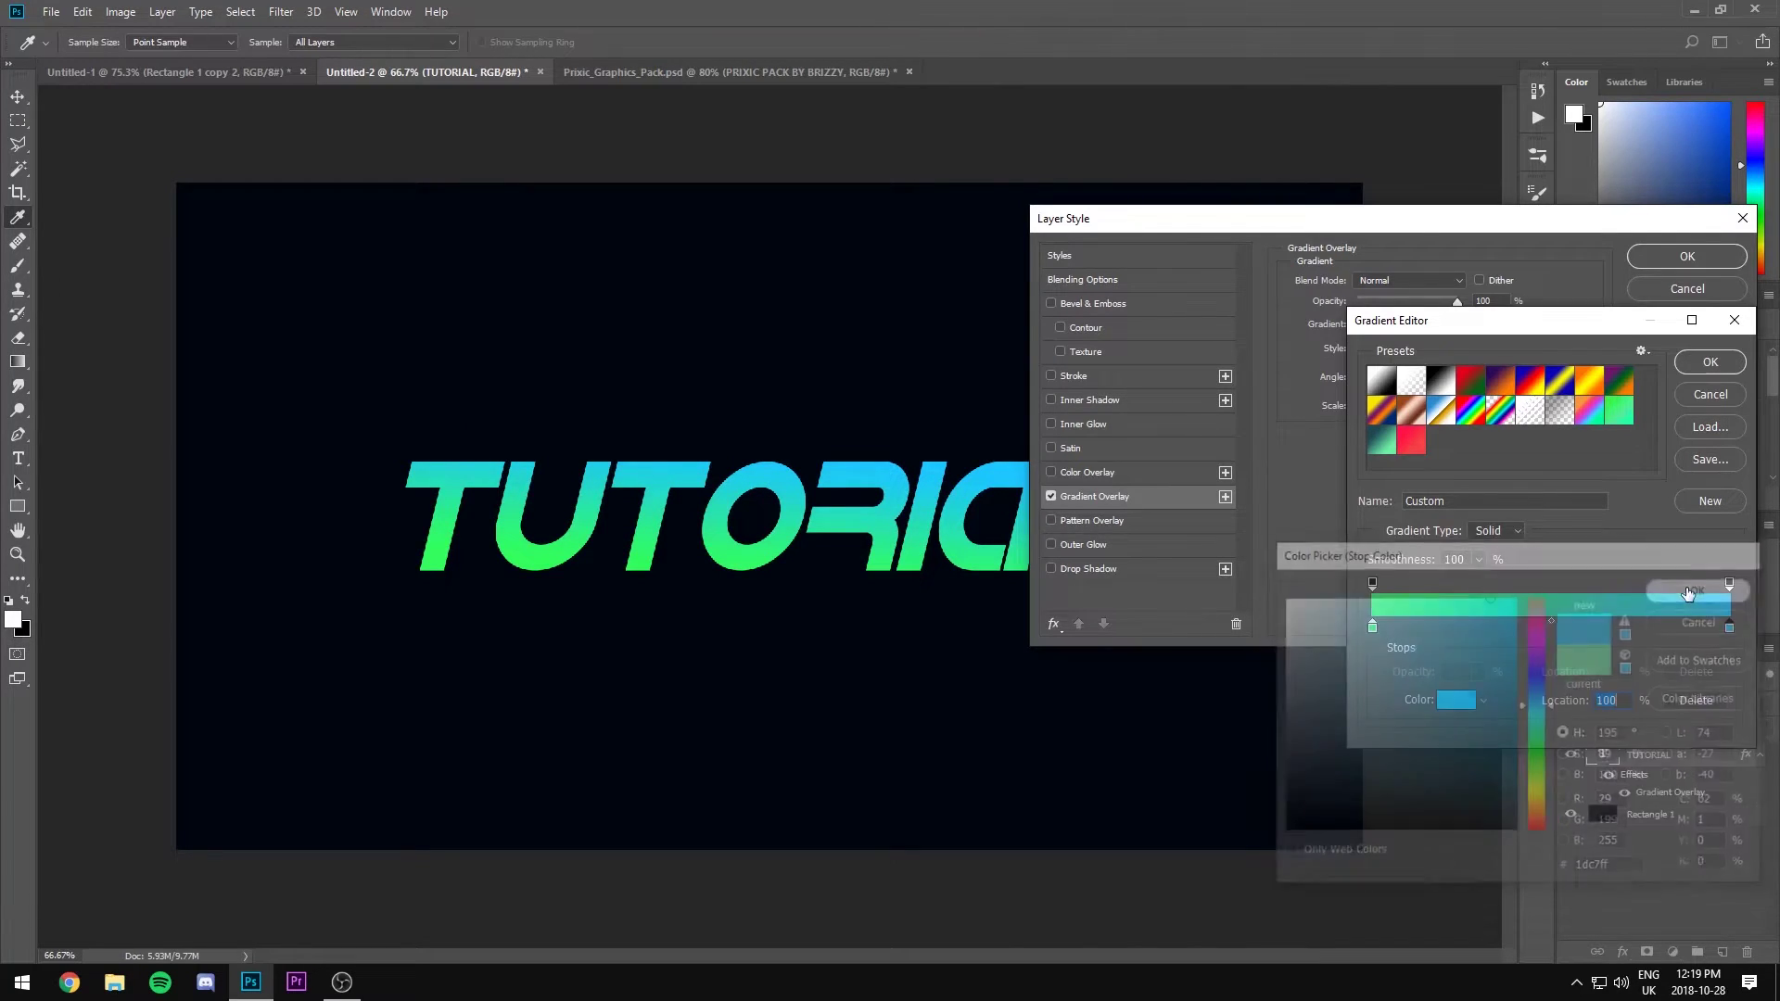
Add a middle colour stop at 53% coloured green 17c68a.
{"action": "left_click", "coordinate": [1553, 631]}
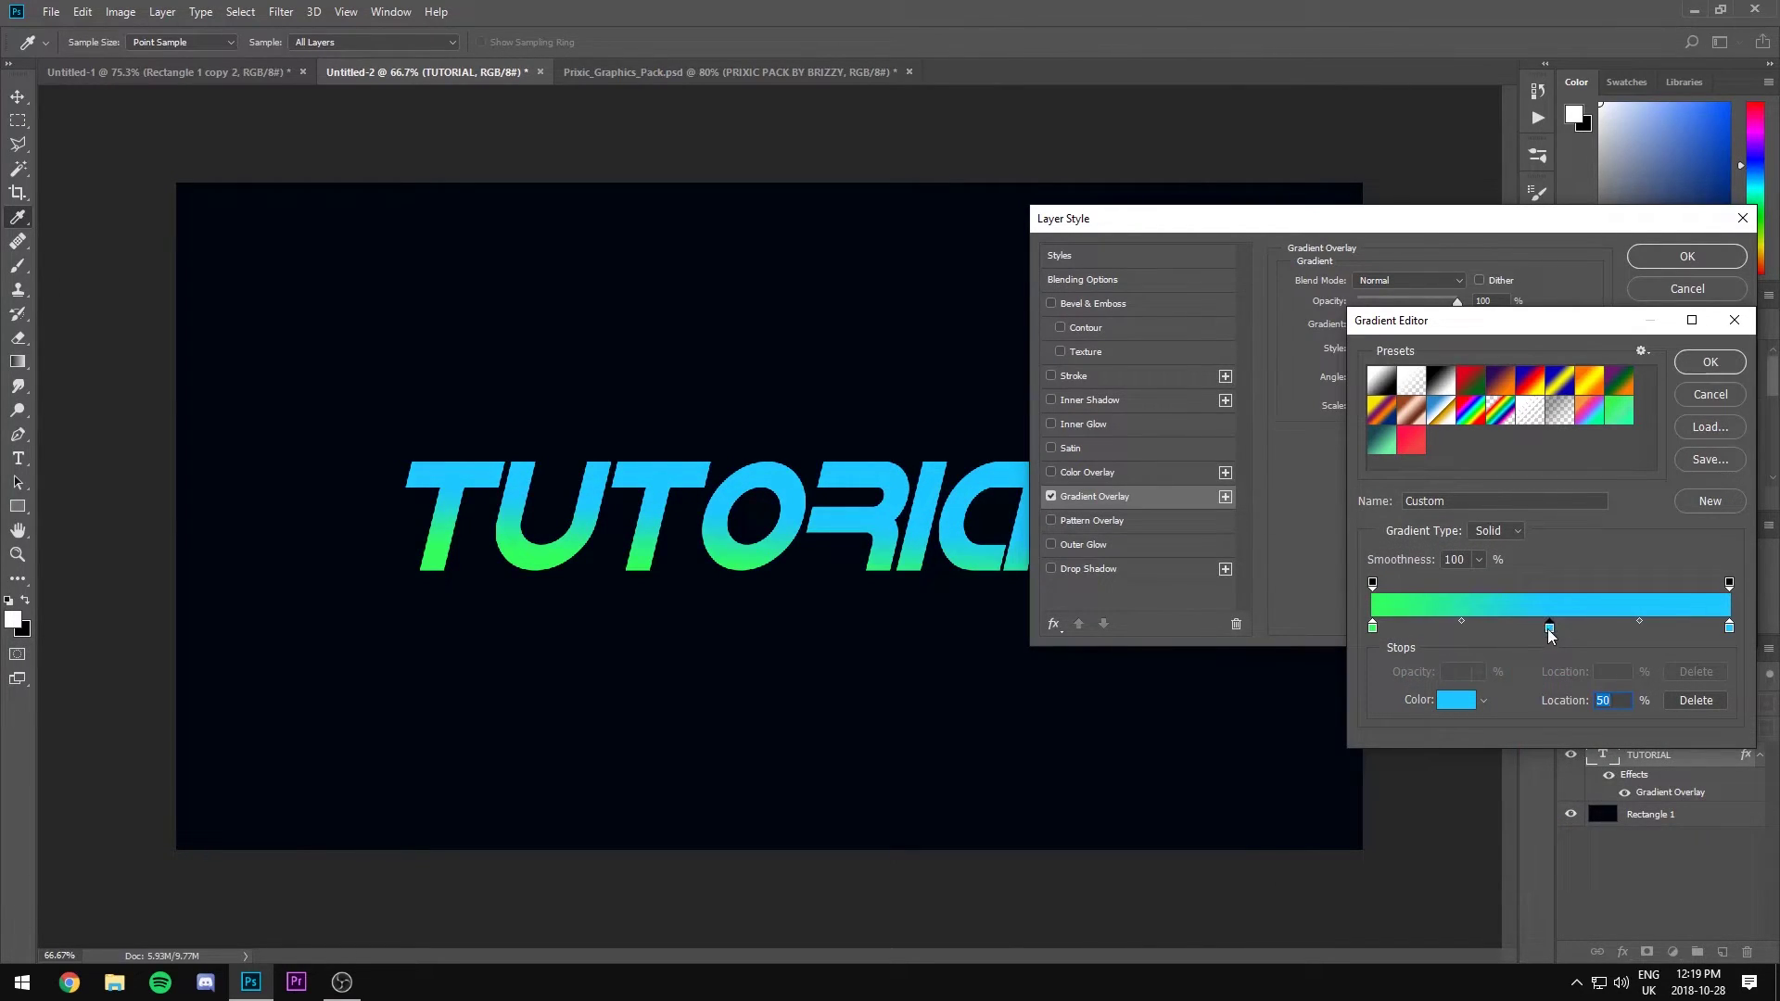
{"action": "left_click_drag", "start_coordinate": [1553, 631], "coordinate": [1562, 635]}
{"action": "left_click", "coordinate": [1456, 701]}
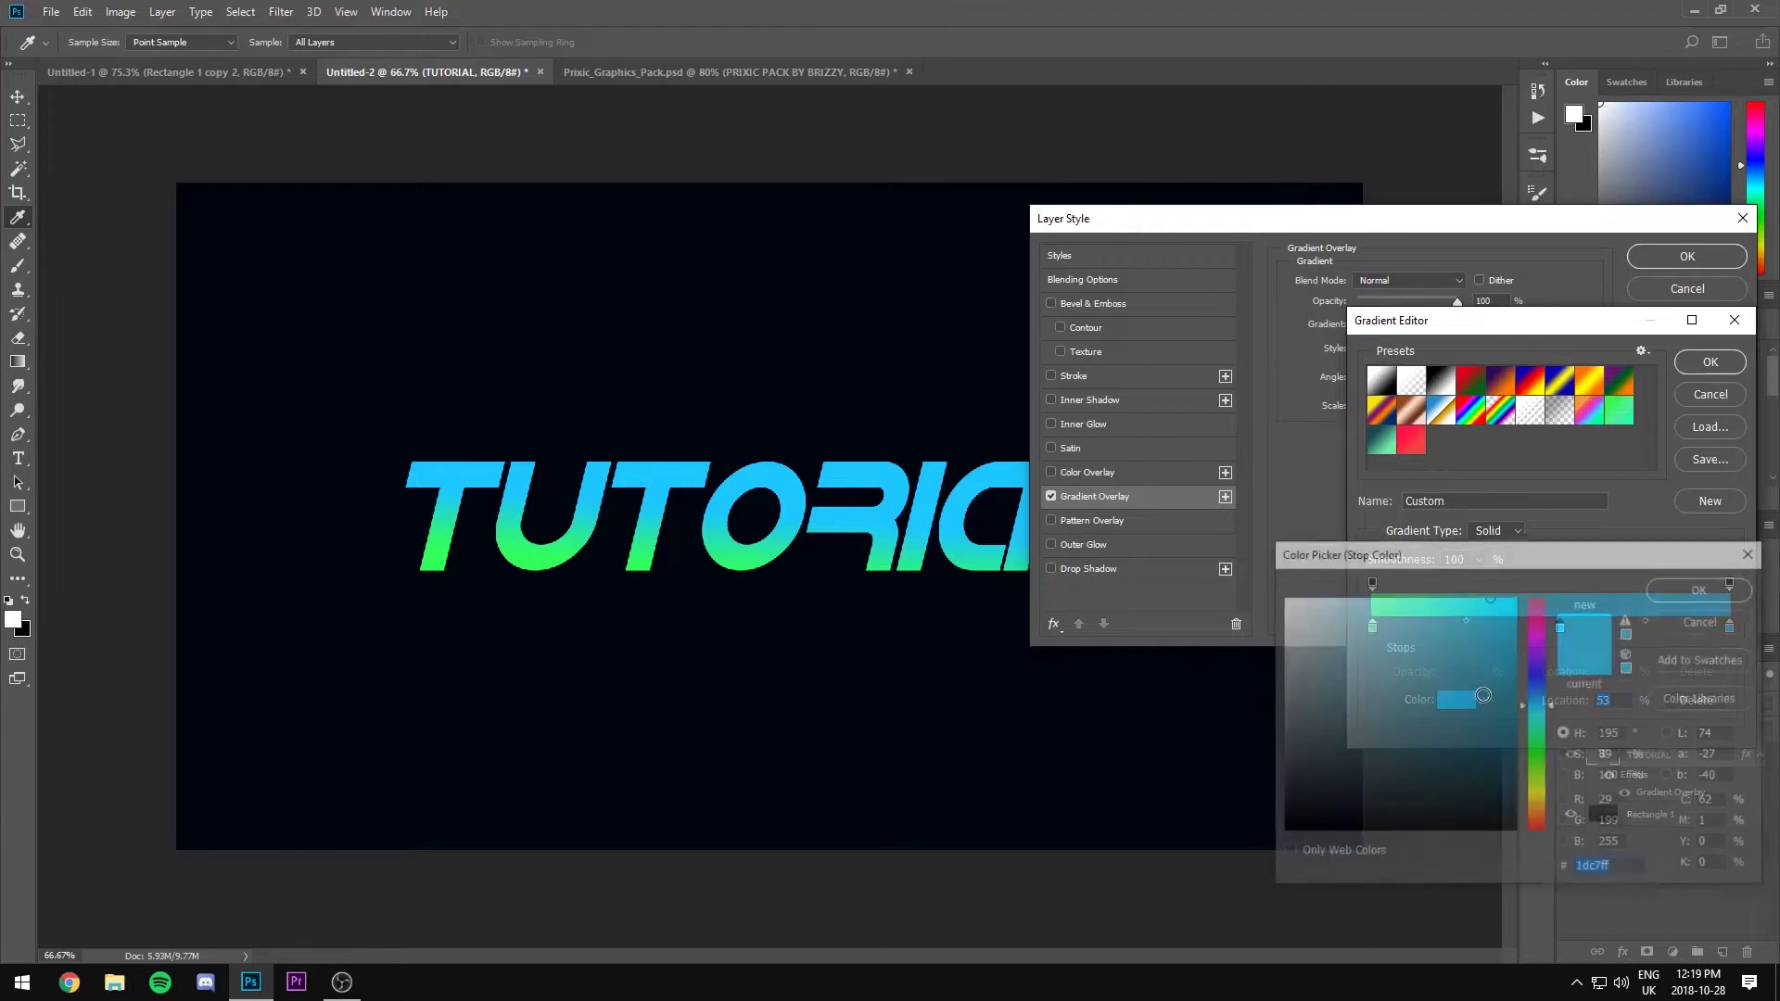
{"action": "left_click", "coordinate": [1531, 720]}
{"action": "left_click_drag", "start_coordinate": [1531, 721], "coordinate": [1491, 649]}
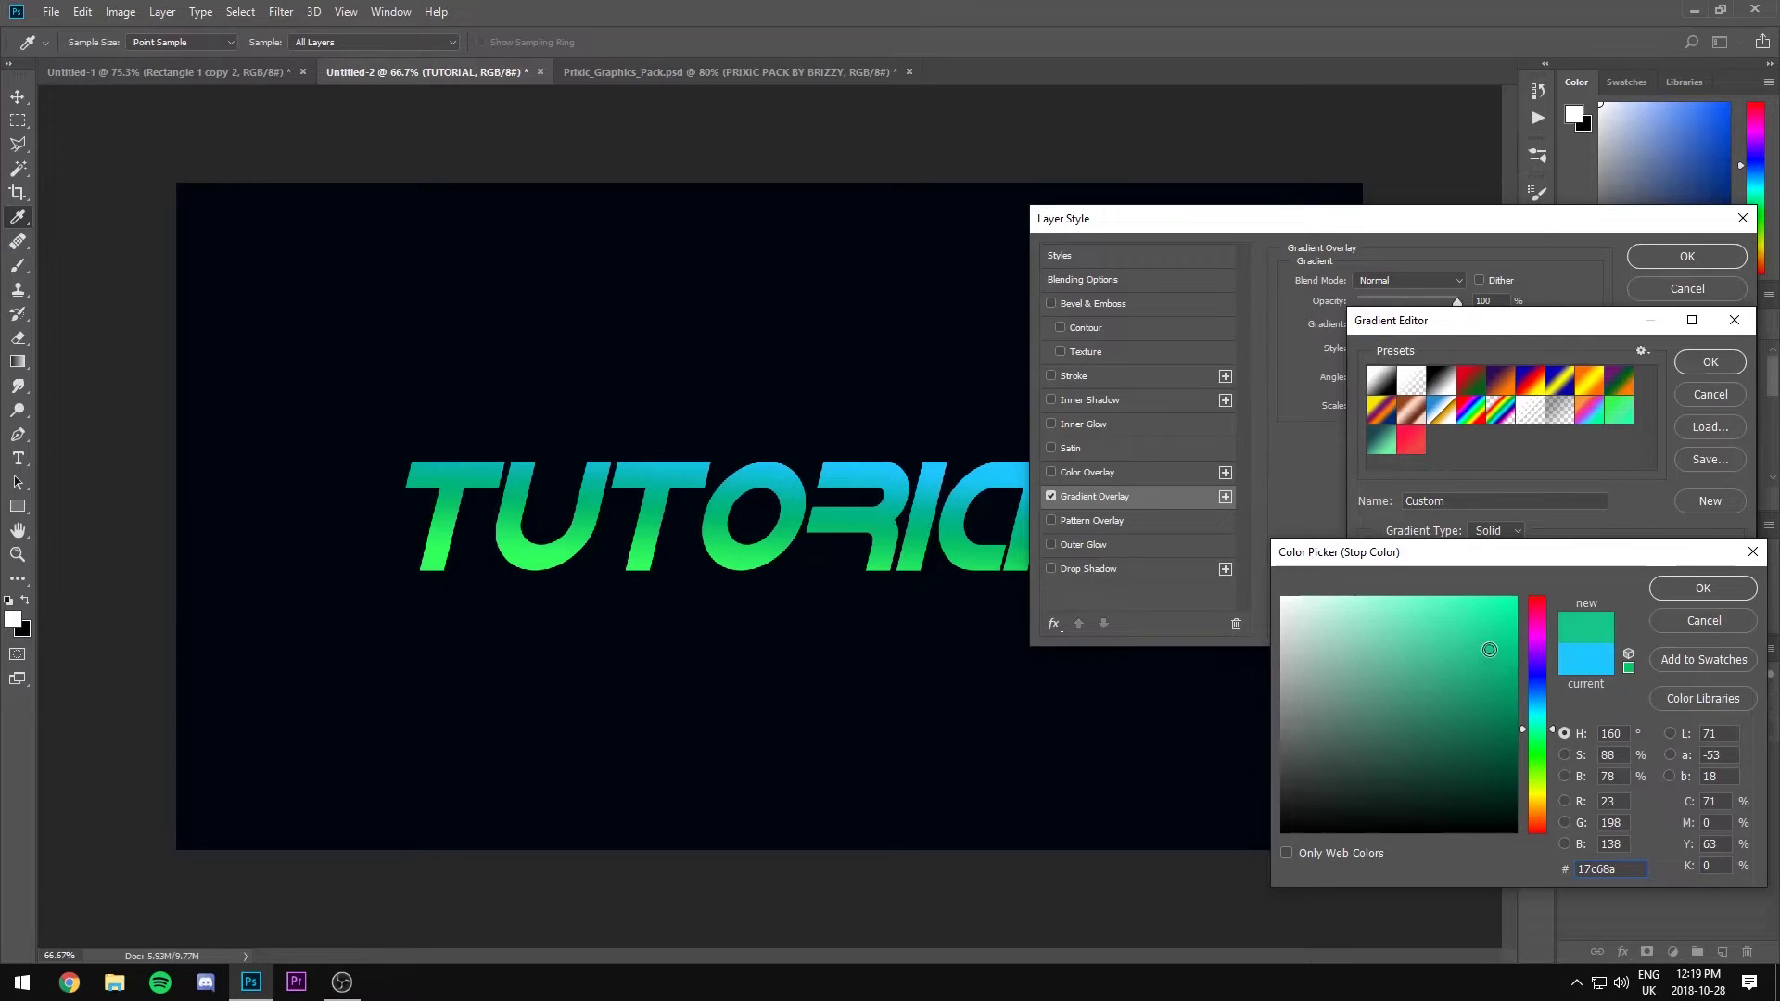
{"action": "left_click", "coordinate": [1724, 588]}
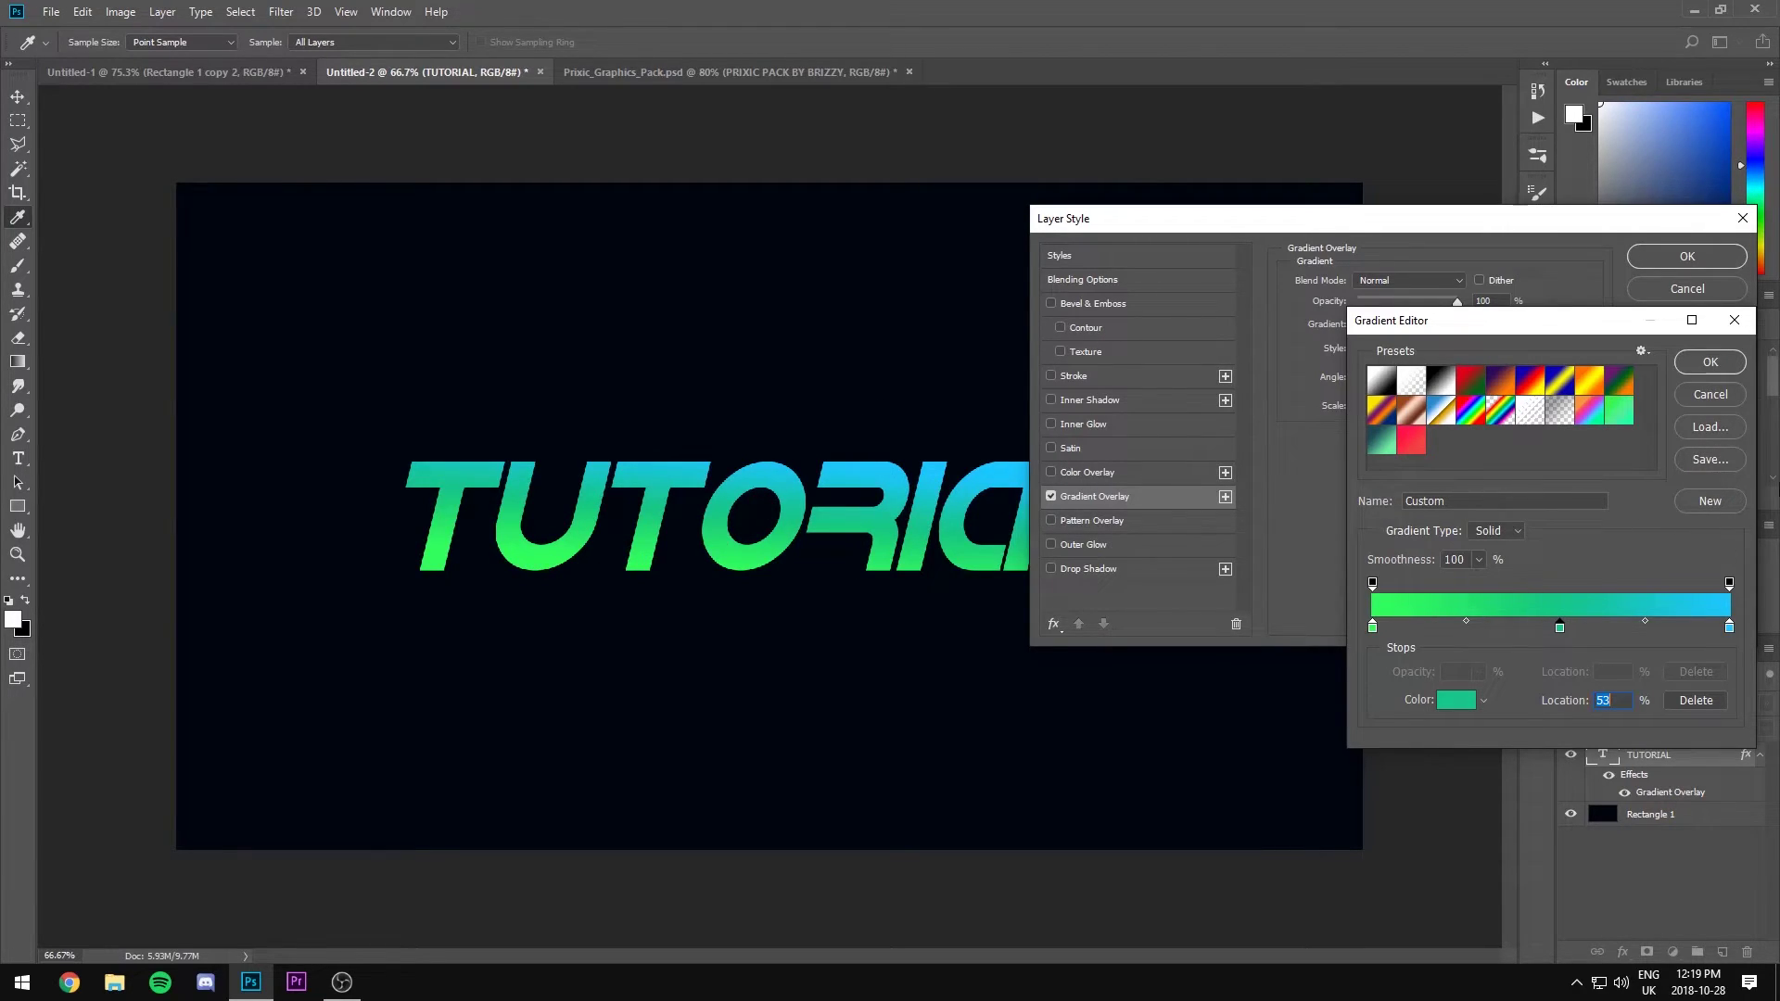
Add the green-to-cyan gradient as a new preset and close the Gradient Editor.
{"action": "left_click", "coordinate": [1704, 461]}
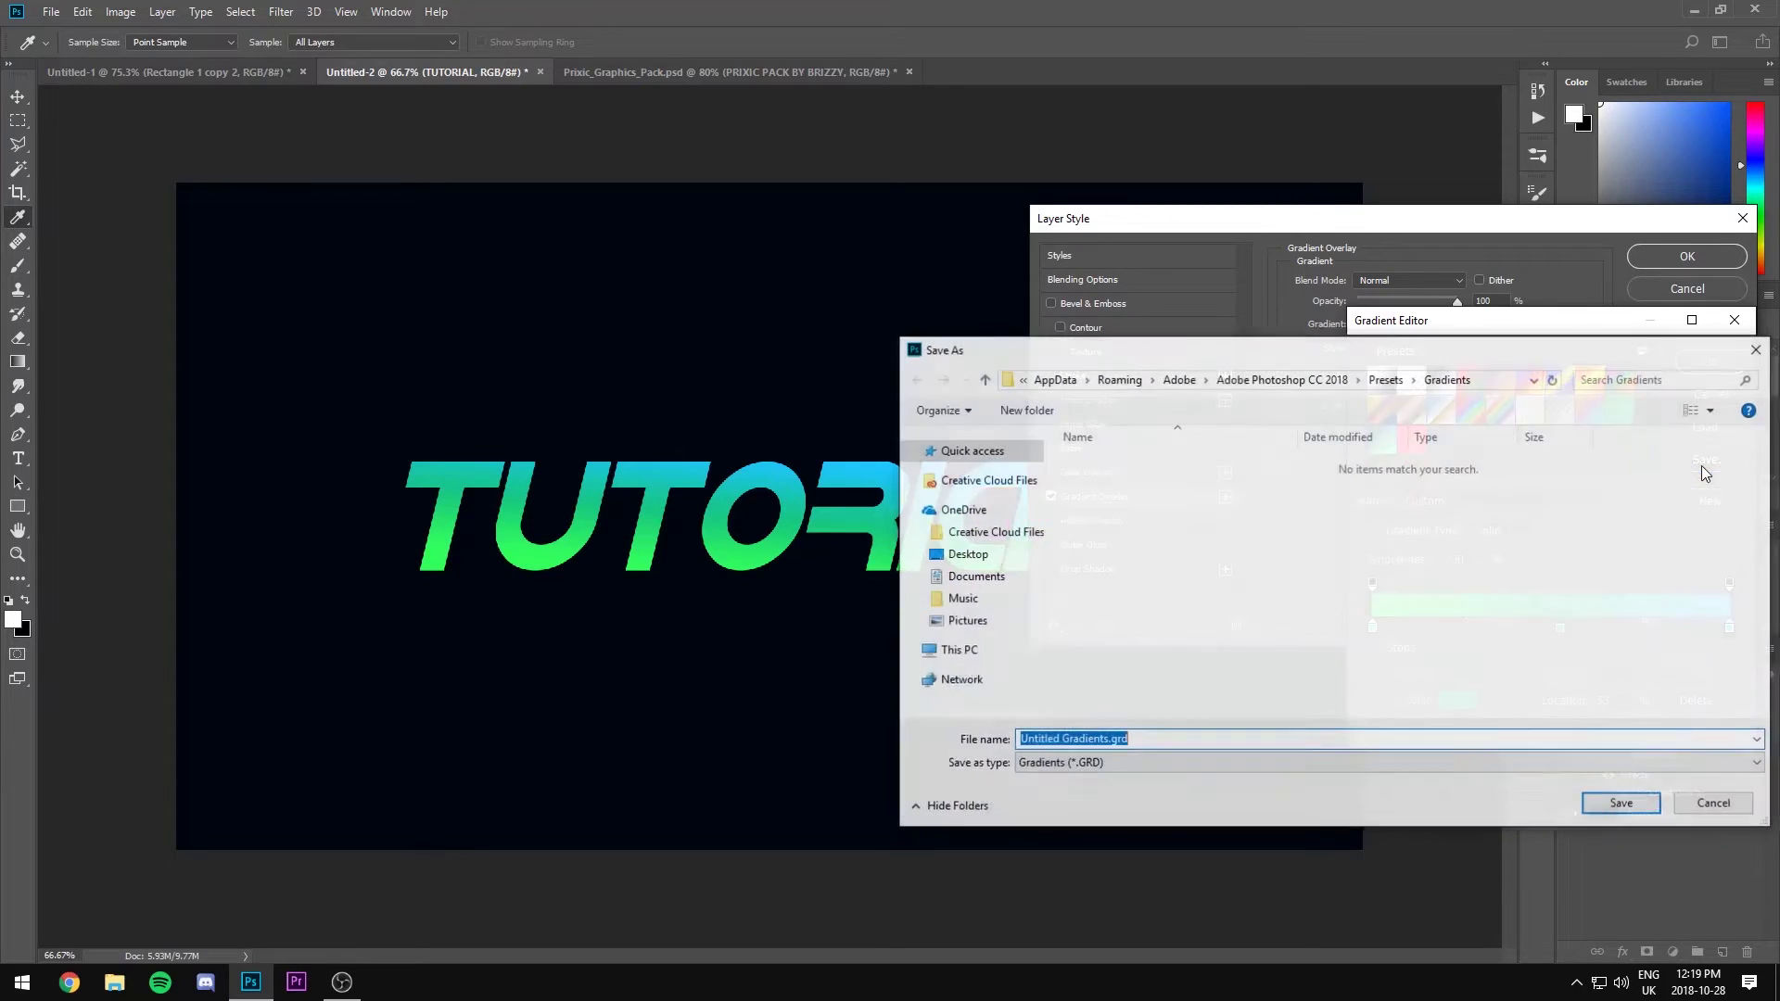
{"action": "key", "text": "Escape"}
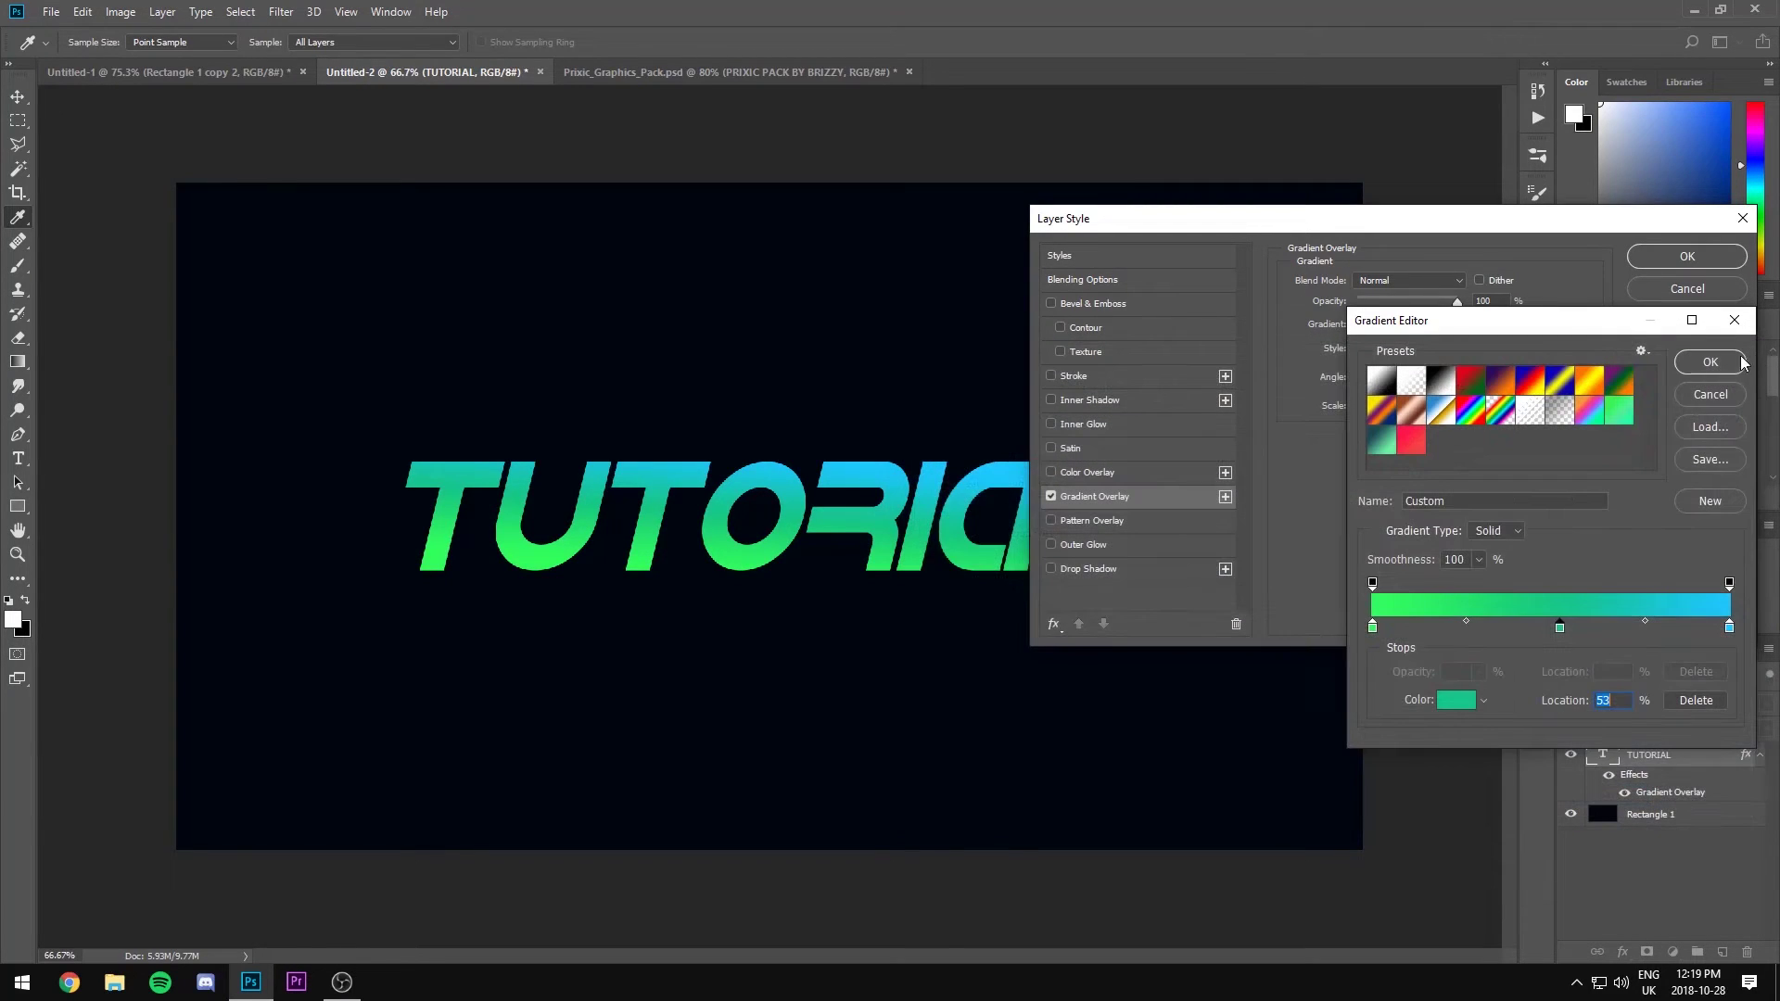
{"action": "left_click", "coordinate": [1716, 501]}
{"action": "left_click", "coordinate": [1691, 370]}
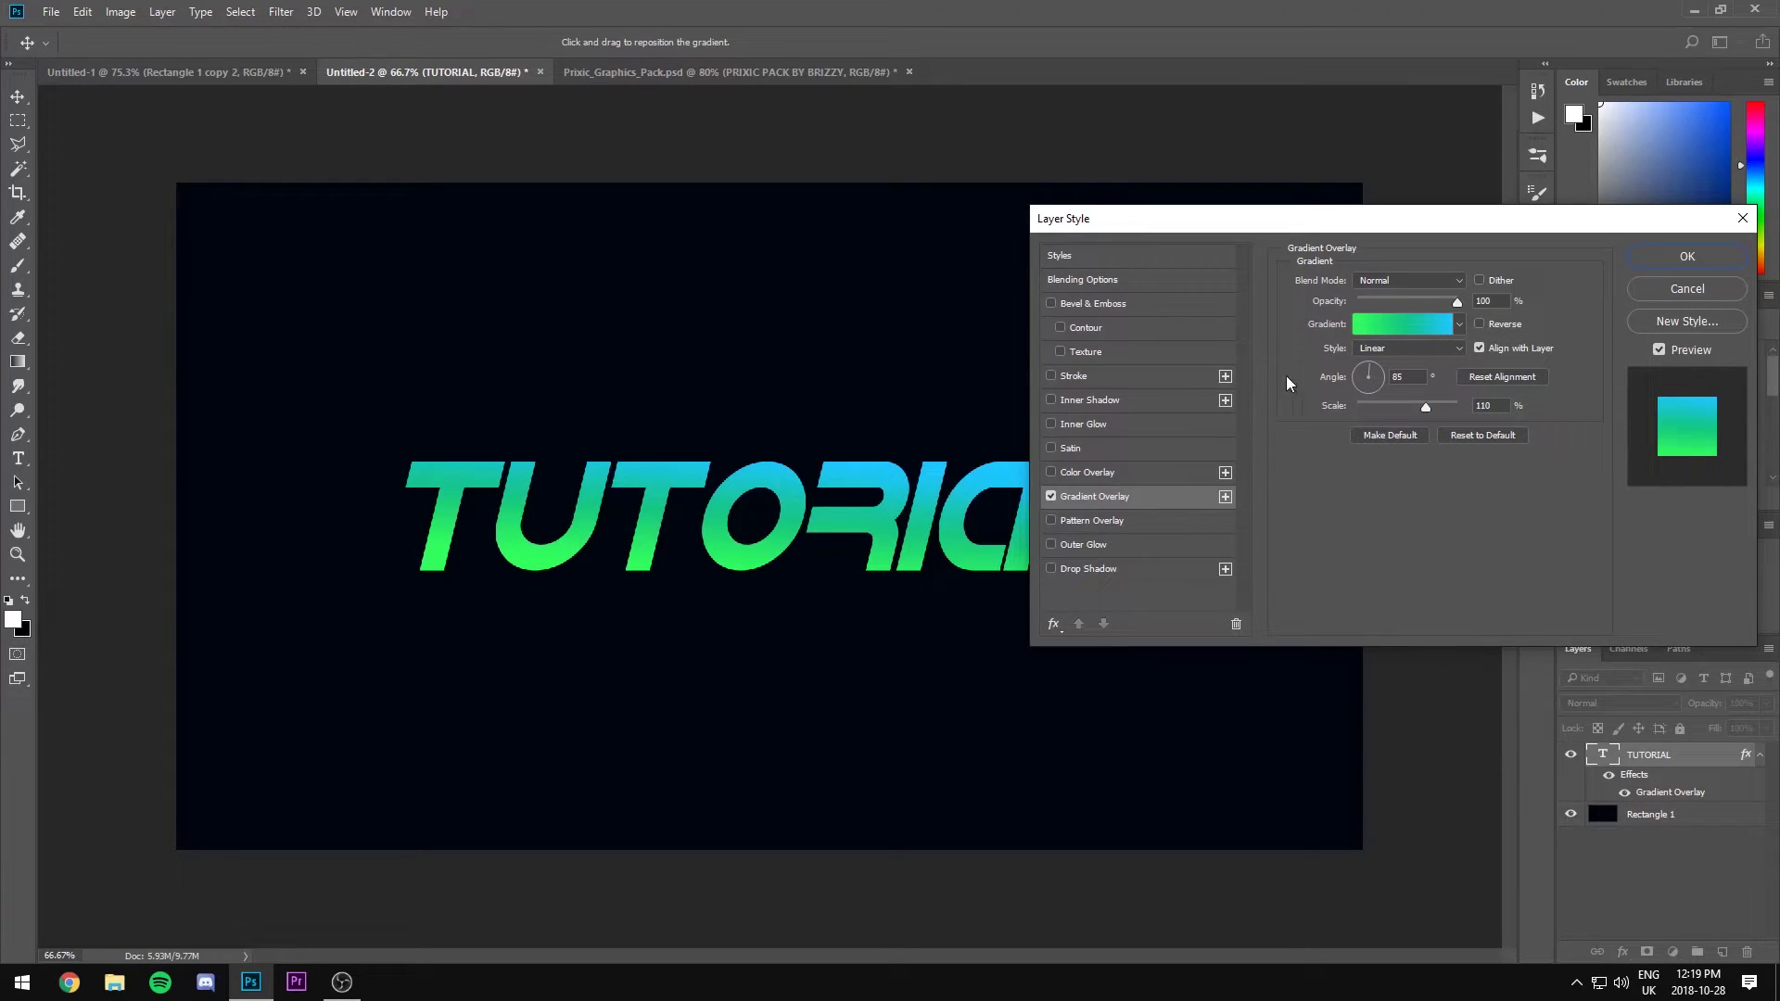
Set the Gradient Overlay angle to 36° and apply the layer style.
{"action": "left_click_drag", "start_coordinate": [1361, 385], "coordinate": [1377, 372]}
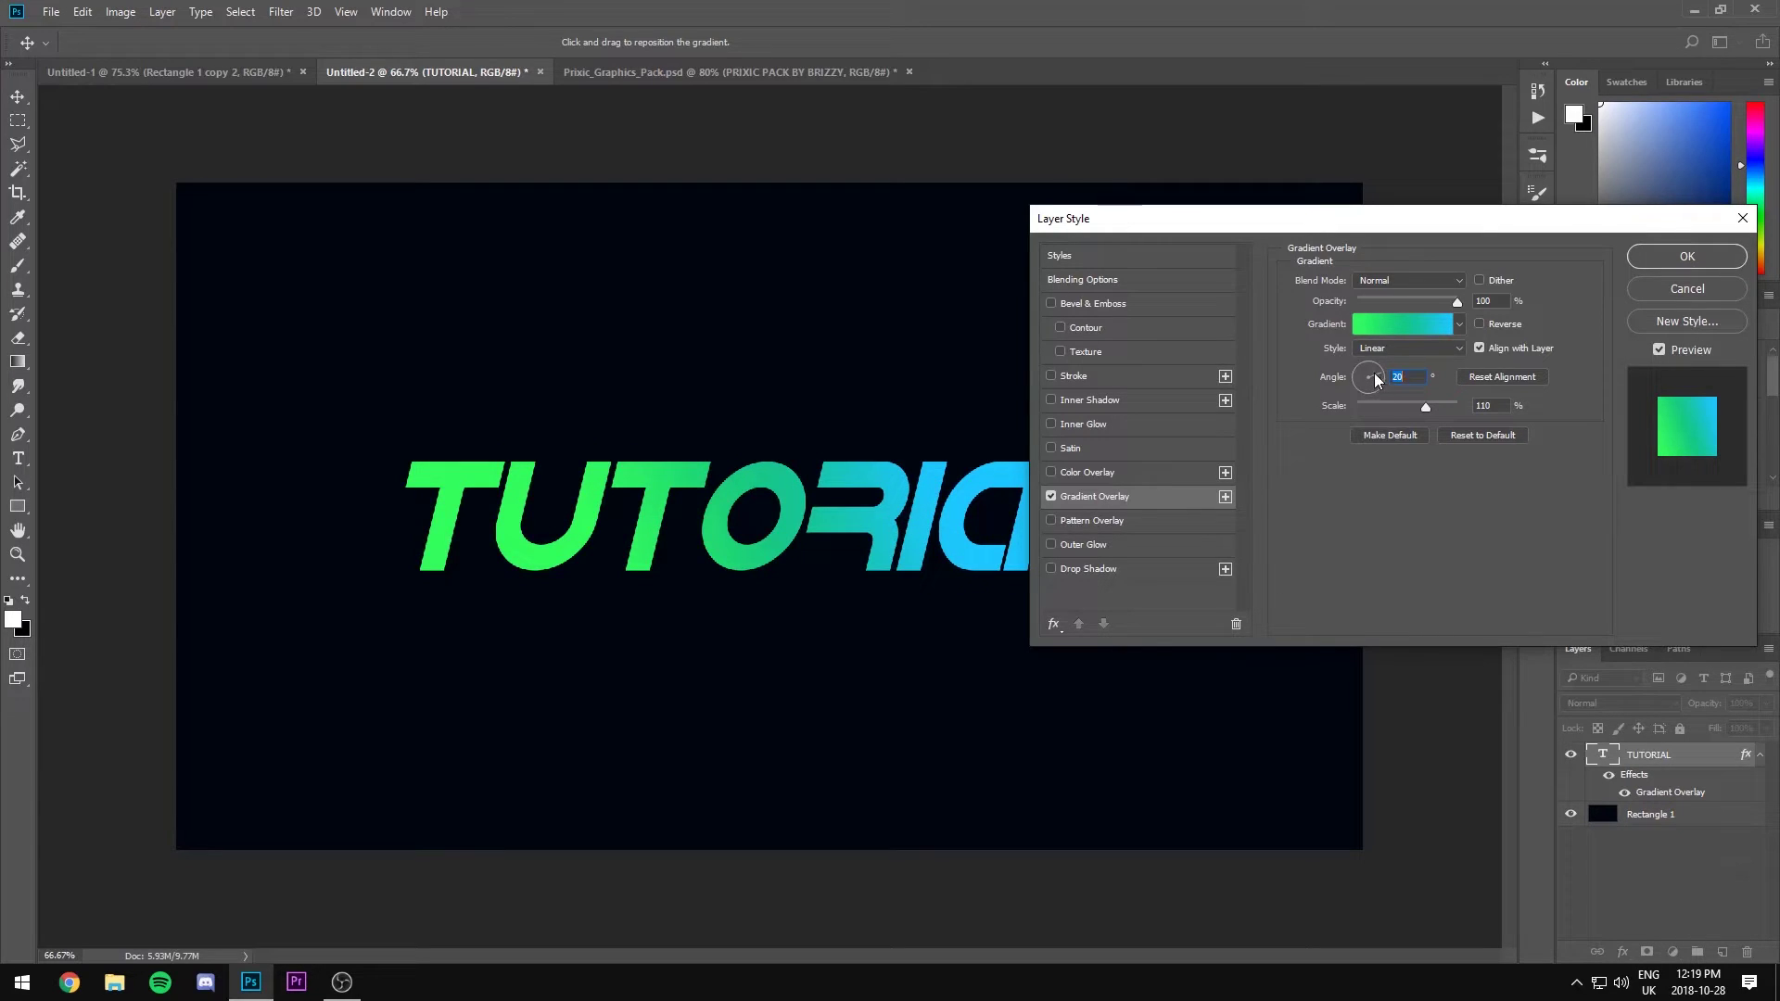
{"action": "left_click", "coordinate": [1381, 370]}
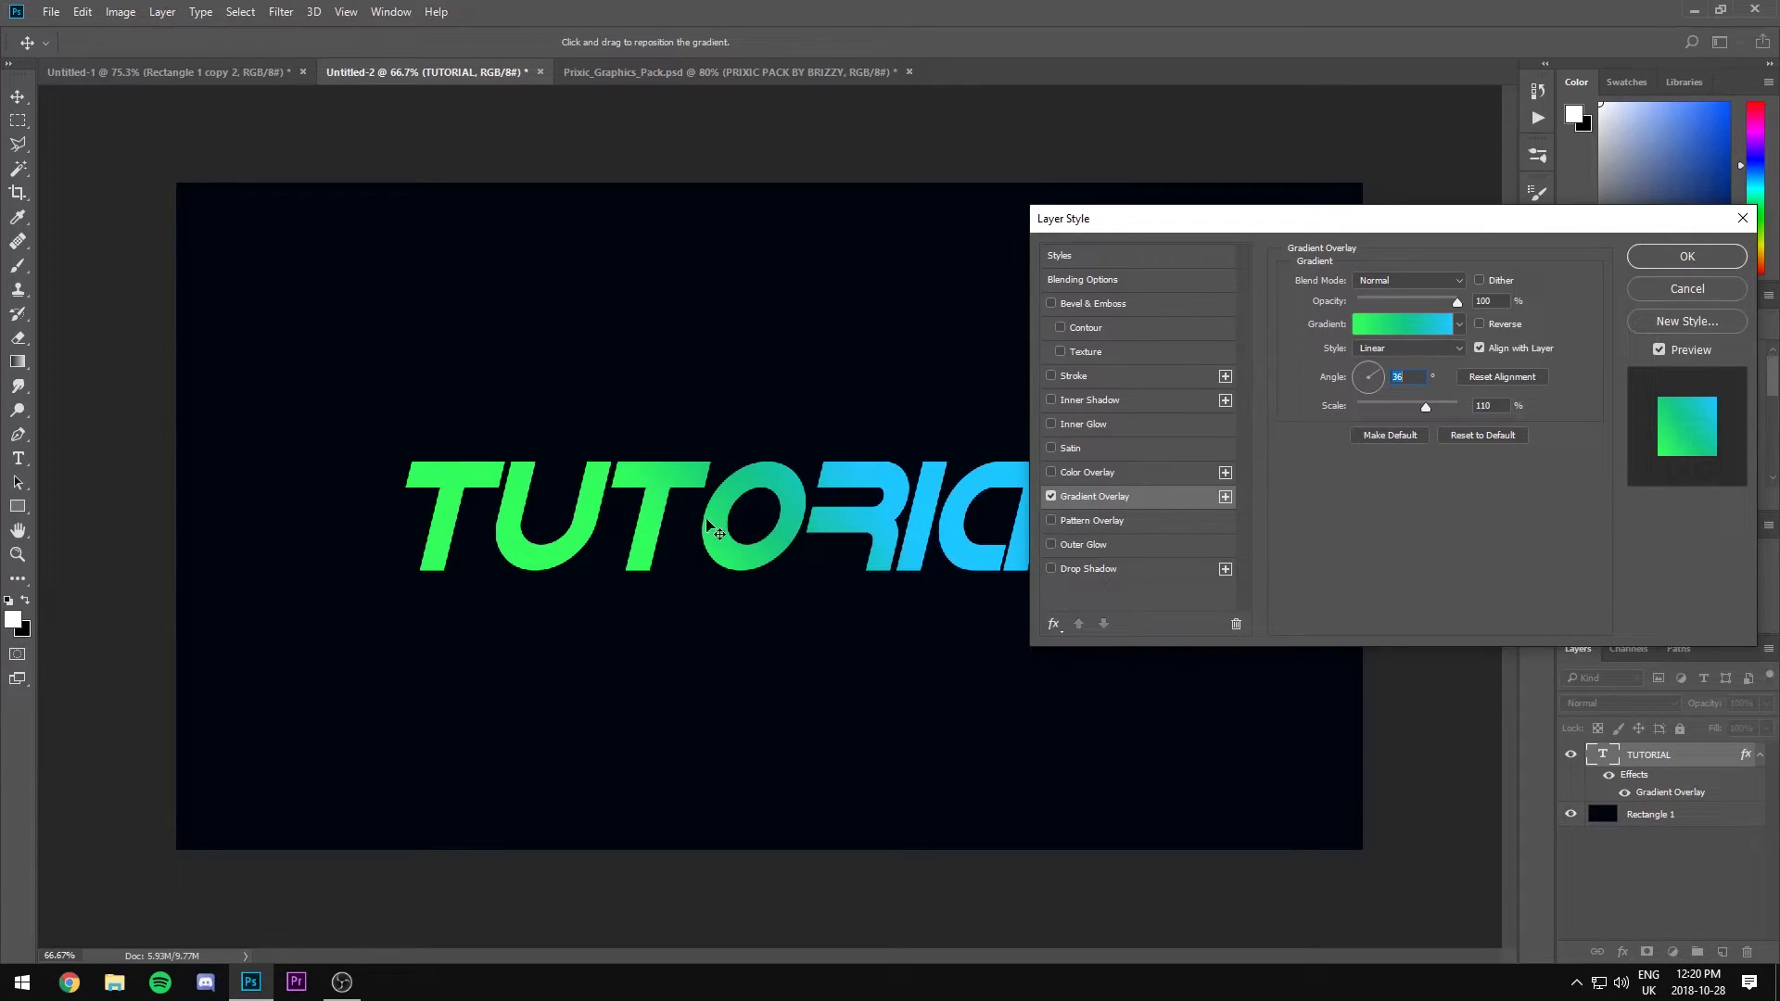
{"action": "left_click_drag", "start_coordinate": [1458, 227], "coordinate": [1497, 244]}
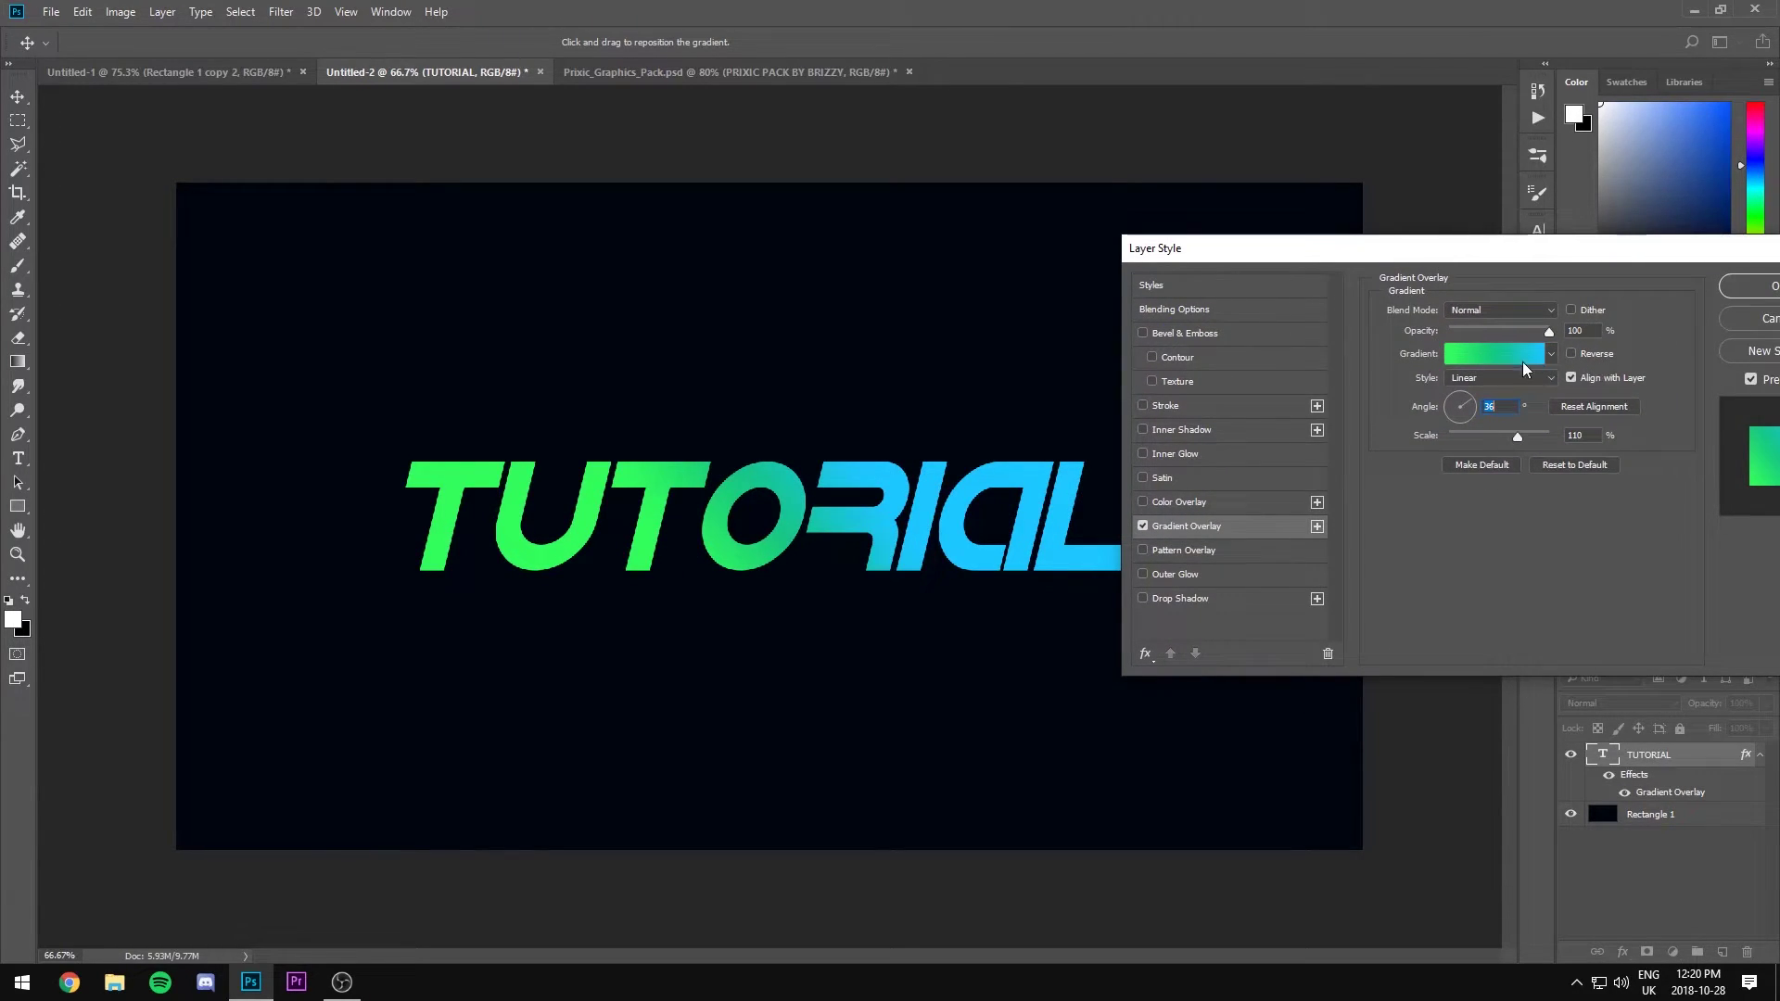
{"action": "left_click", "coordinate": [1759, 288]}
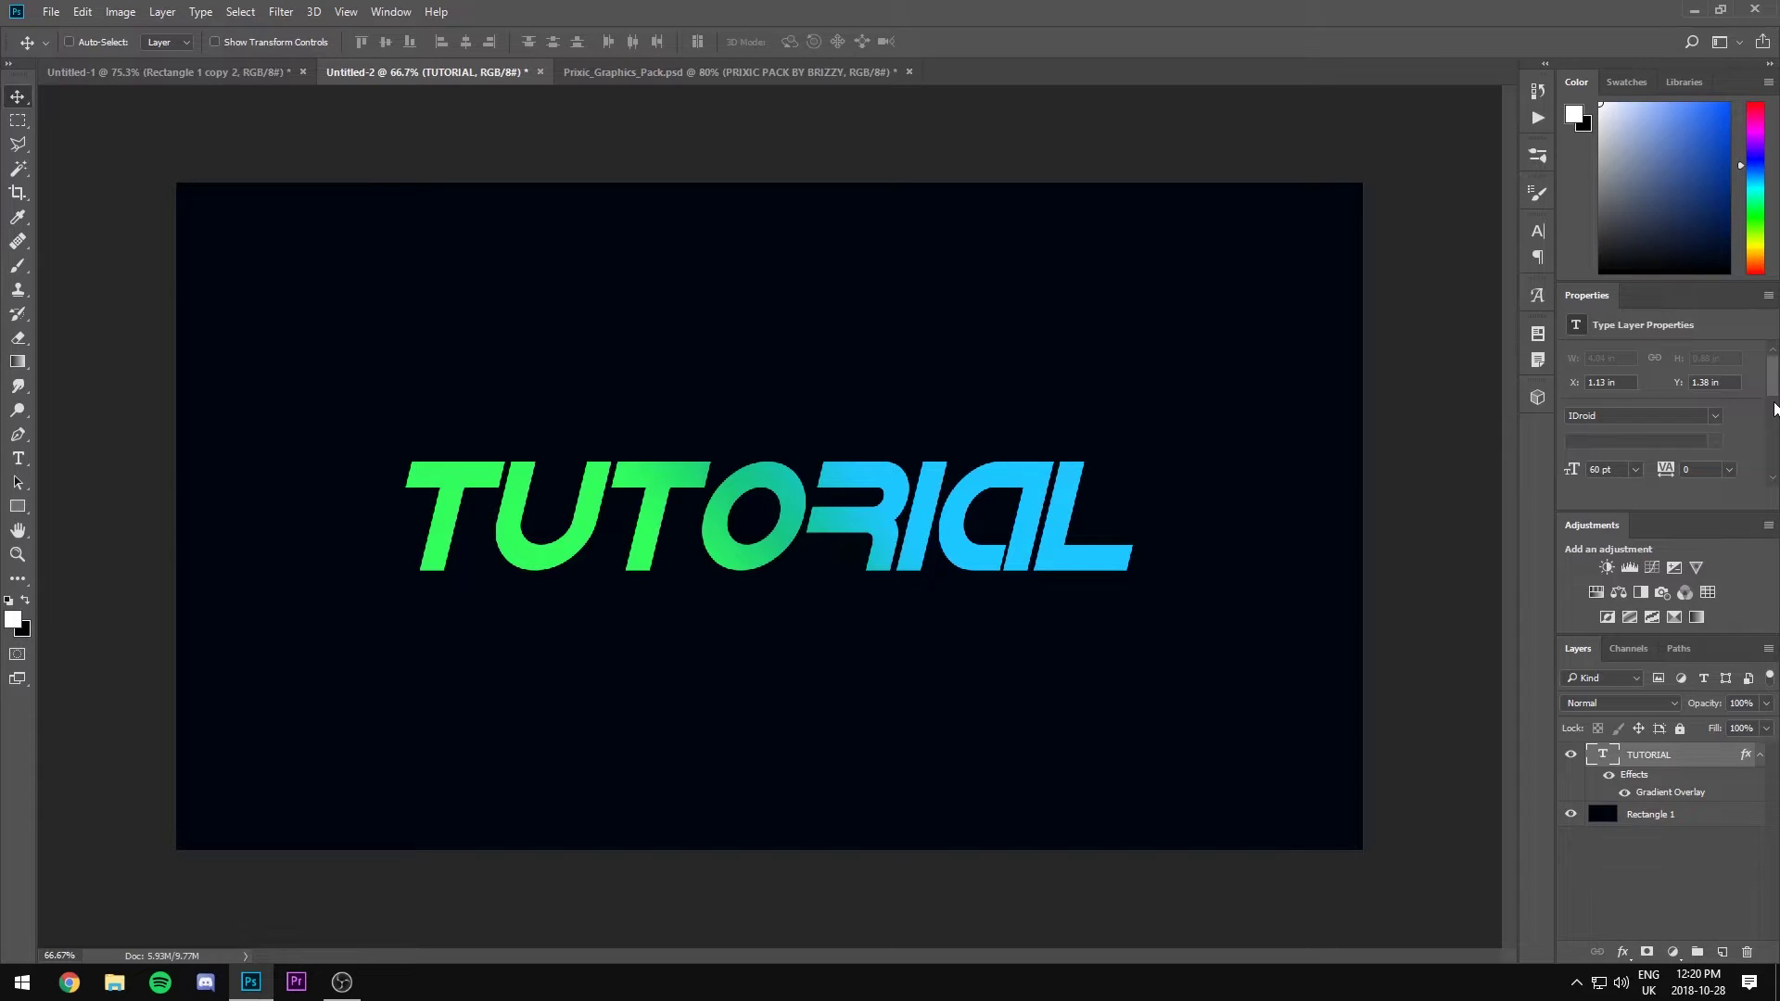
Duplicate TUTORIAL, hide the original, and give the copy 0% fill with Gradient Overlay off.
{"action": "key", "text": "ctrl+j"}
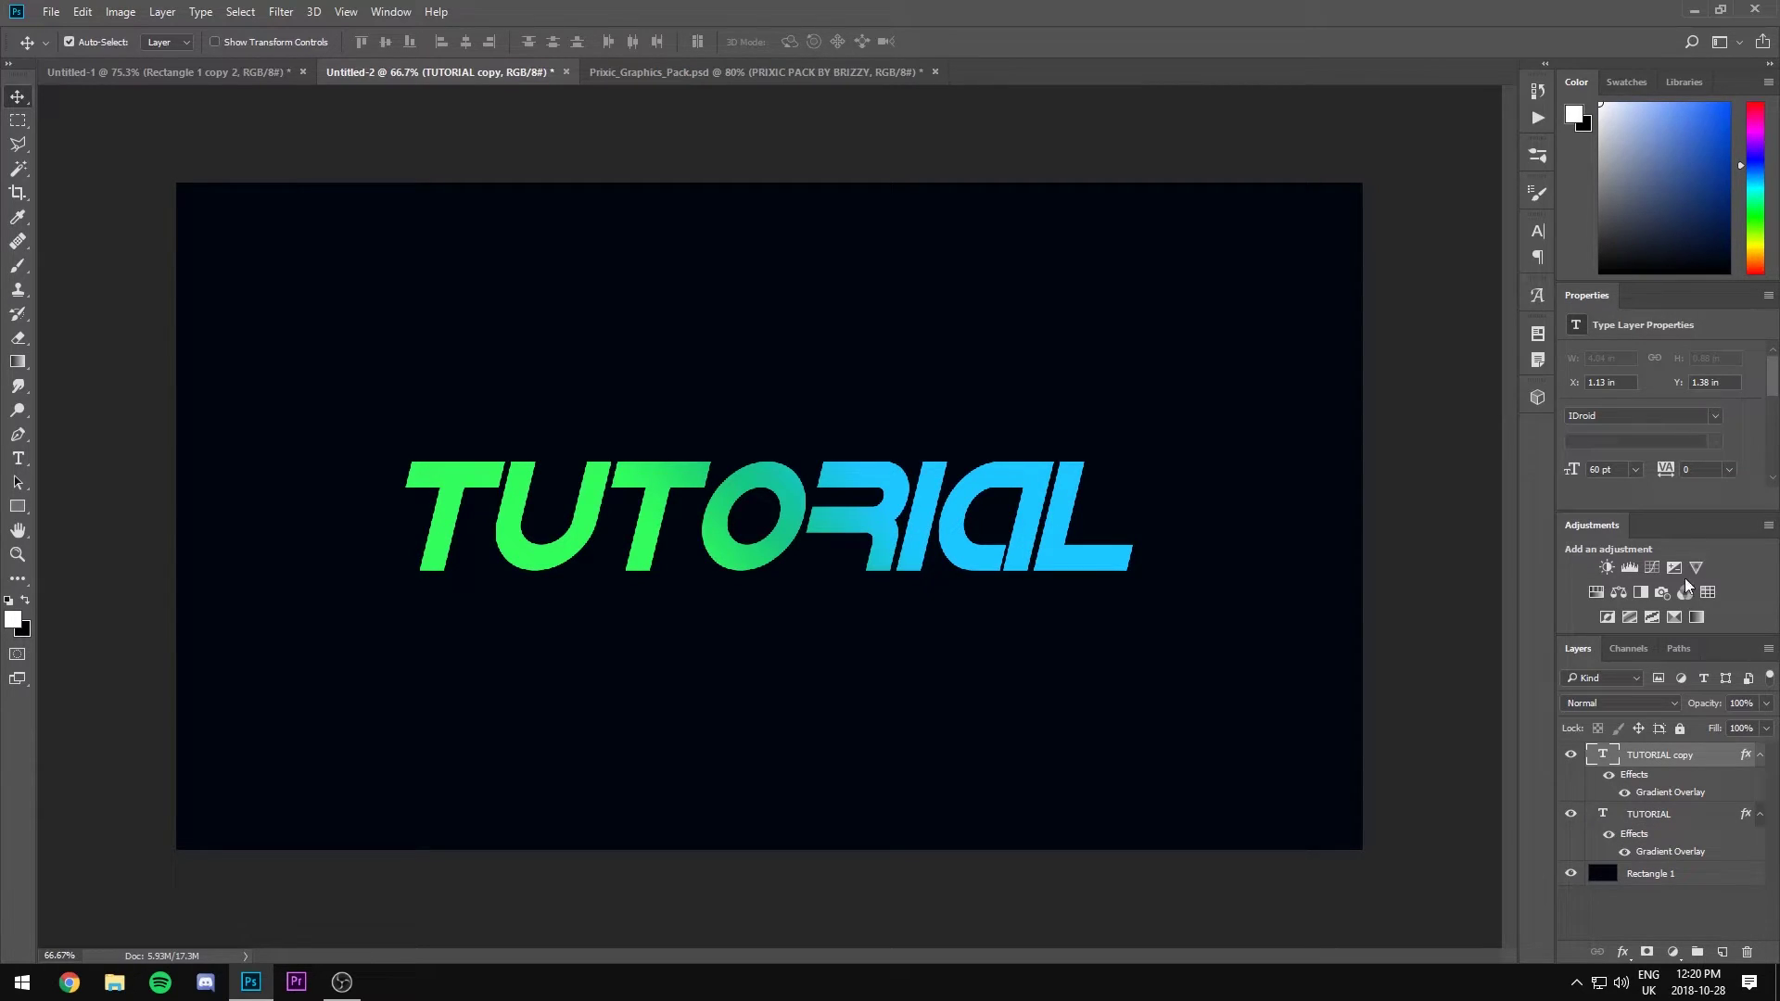
{"action": "left_click", "coordinate": [1570, 816]}
{"action": "right_click", "coordinate": [1653, 755]}
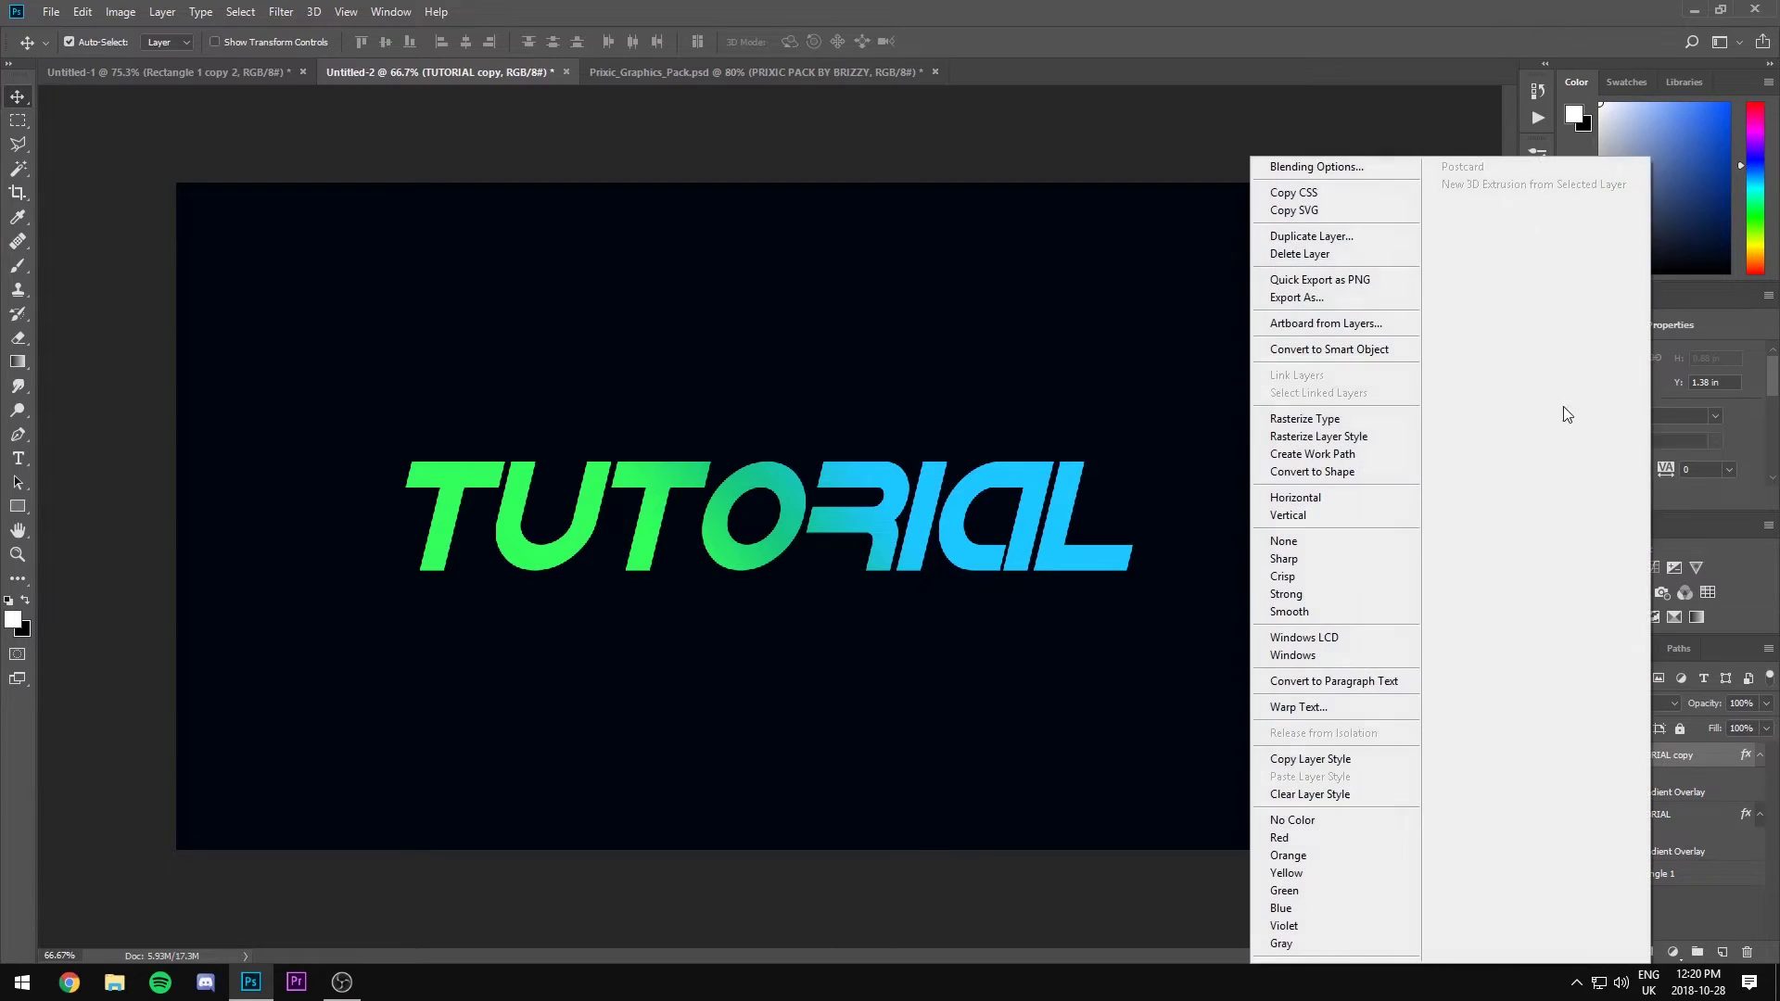
{"action": "left_click", "coordinate": [1265, 166]}
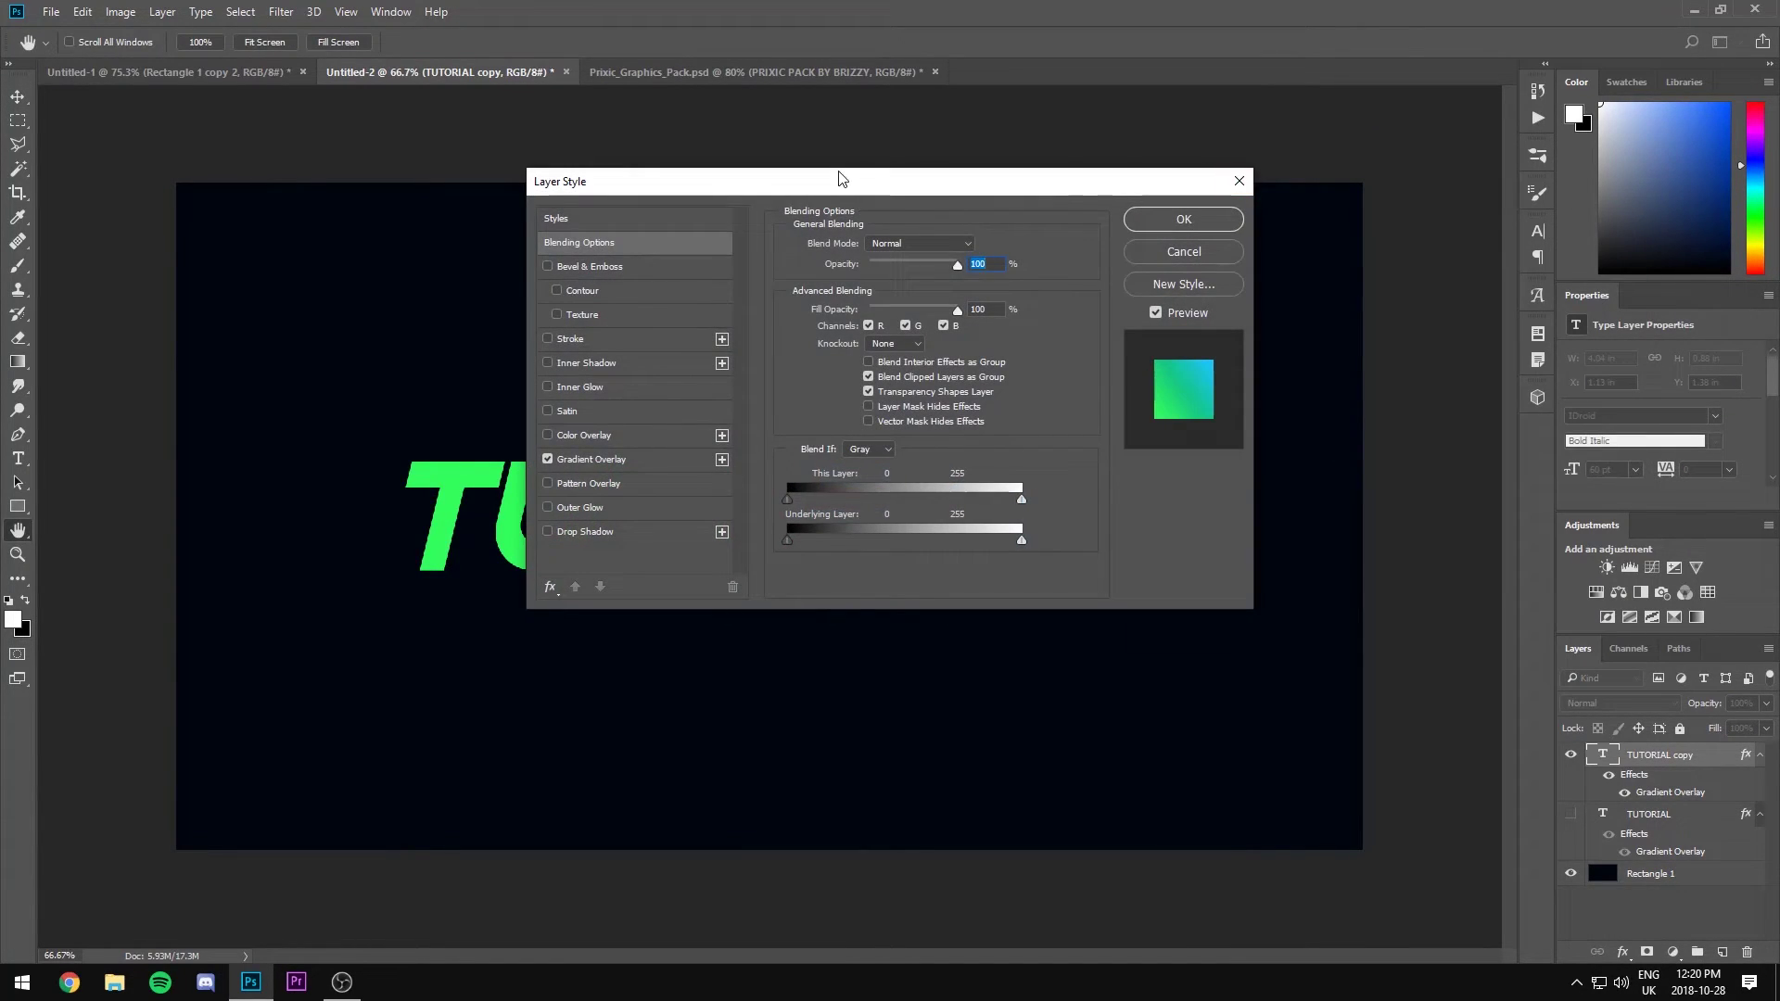
{"action": "left_click_drag", "start_coordinate": [661, 181], "coordinate": [1000, 234]}
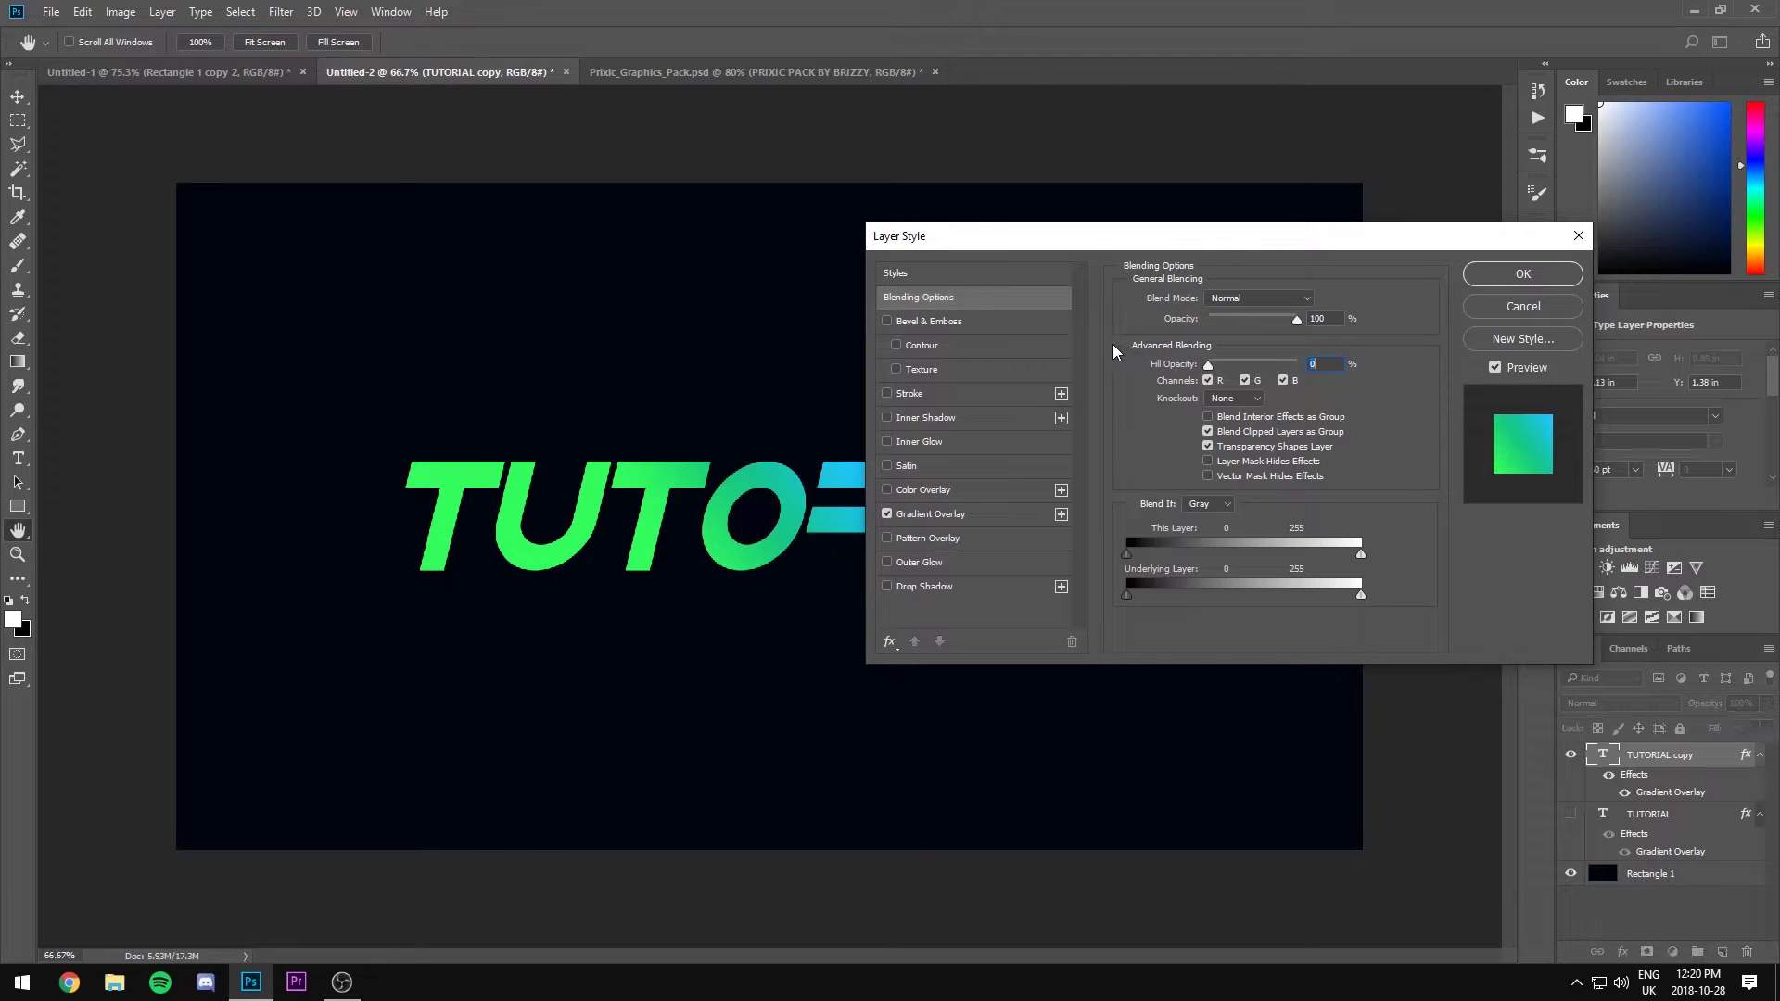
{"action": "left_click", "coordinate": [887, 513]}
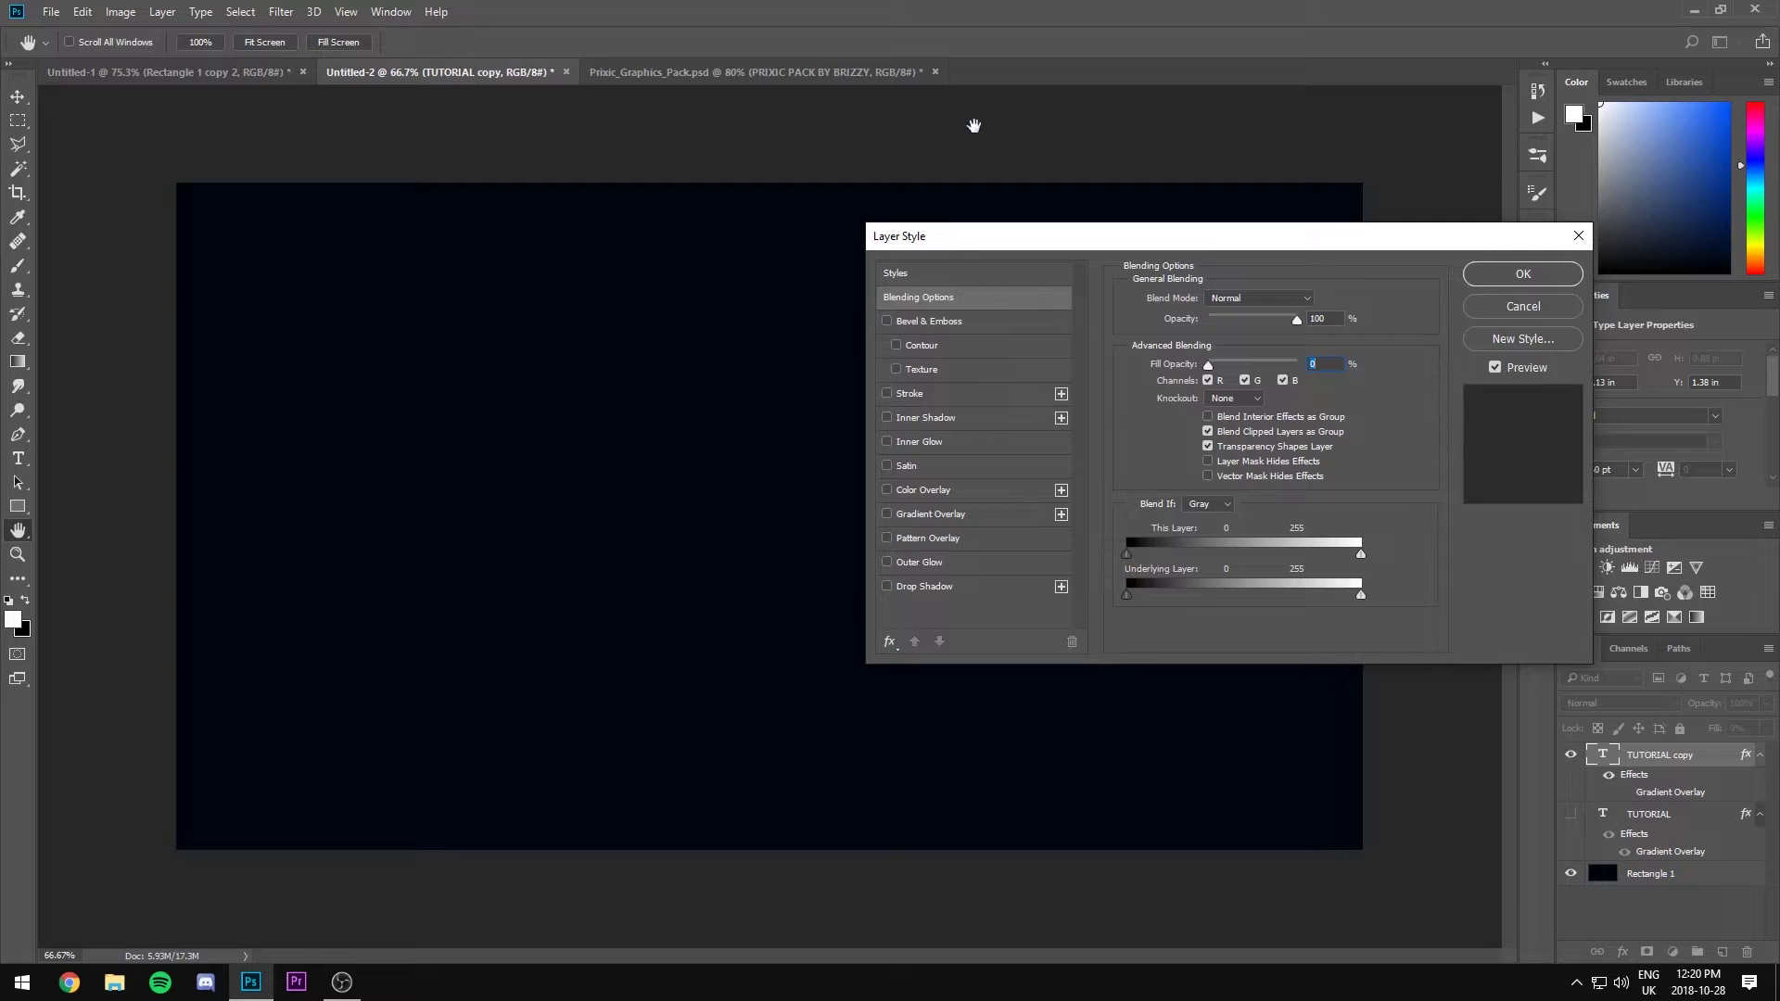
Add a 3 px outside stroke using the green-to-blue gradient preset, angled at -177°.
{"action": "left_click", "coordinate": [888, 394]}
{"action": "left_click", "coordinate": [926, 393]}
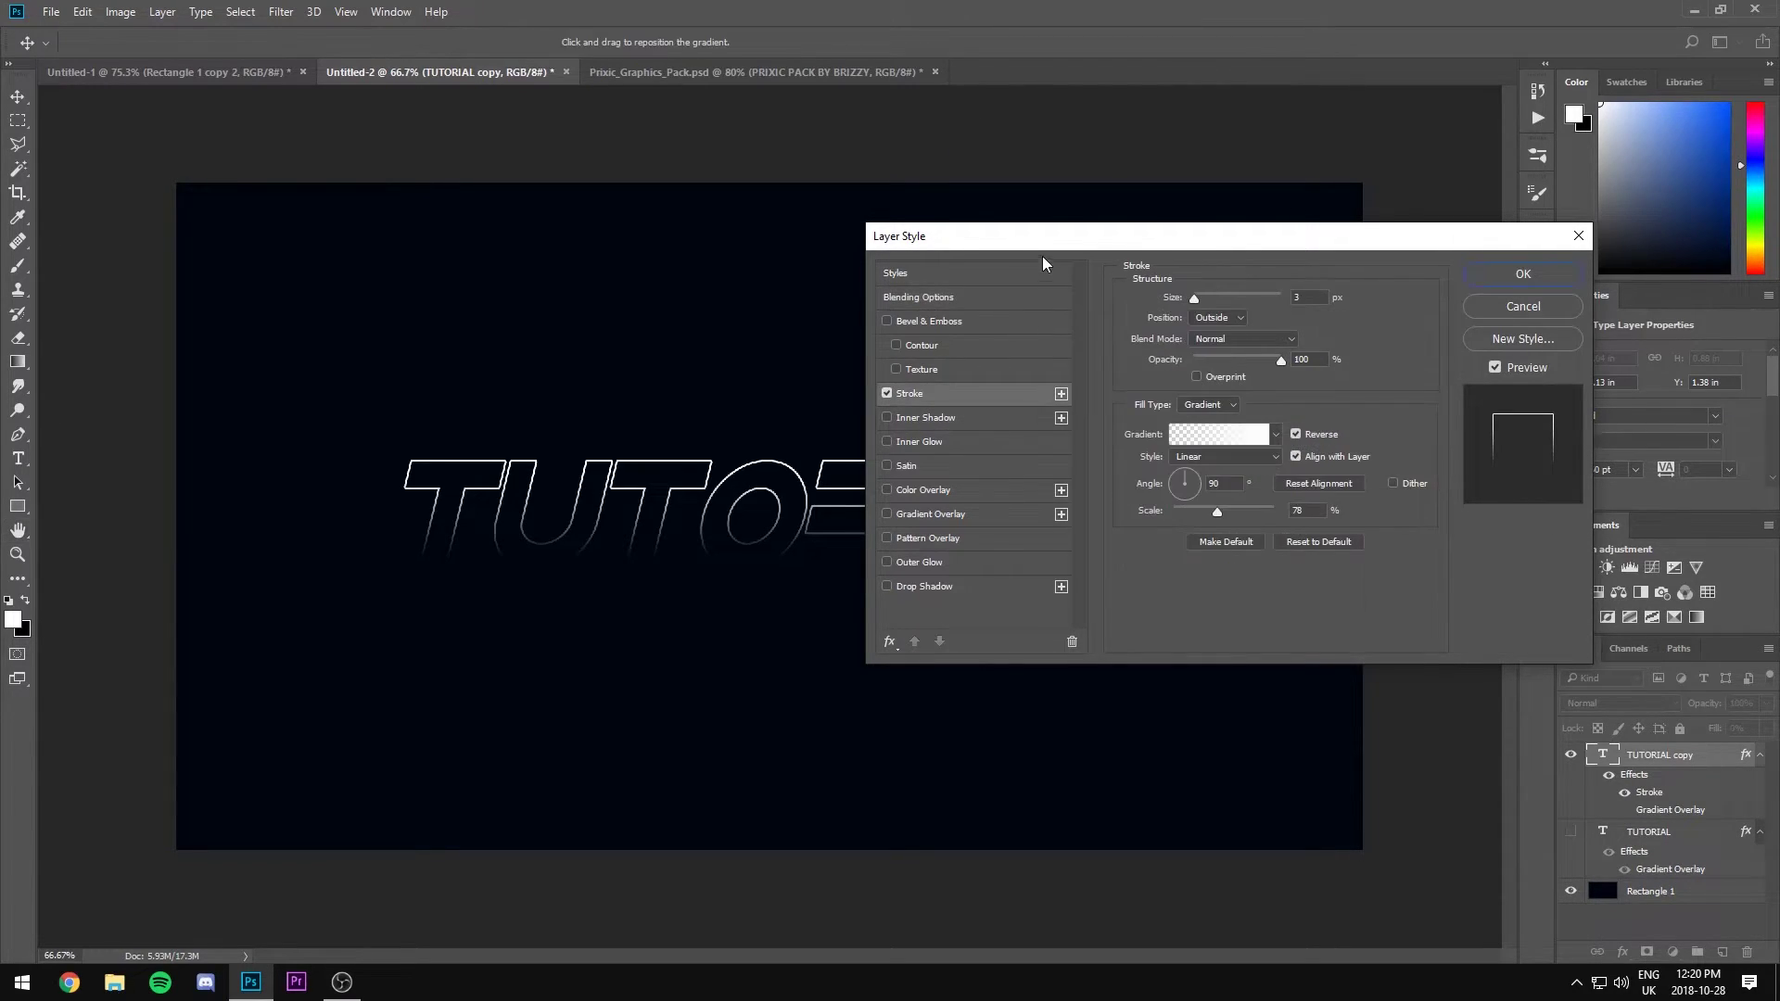
{"action": "left_click_drag", "start_coordinate": [1080, 244], "coordinate": [1240, 265]}
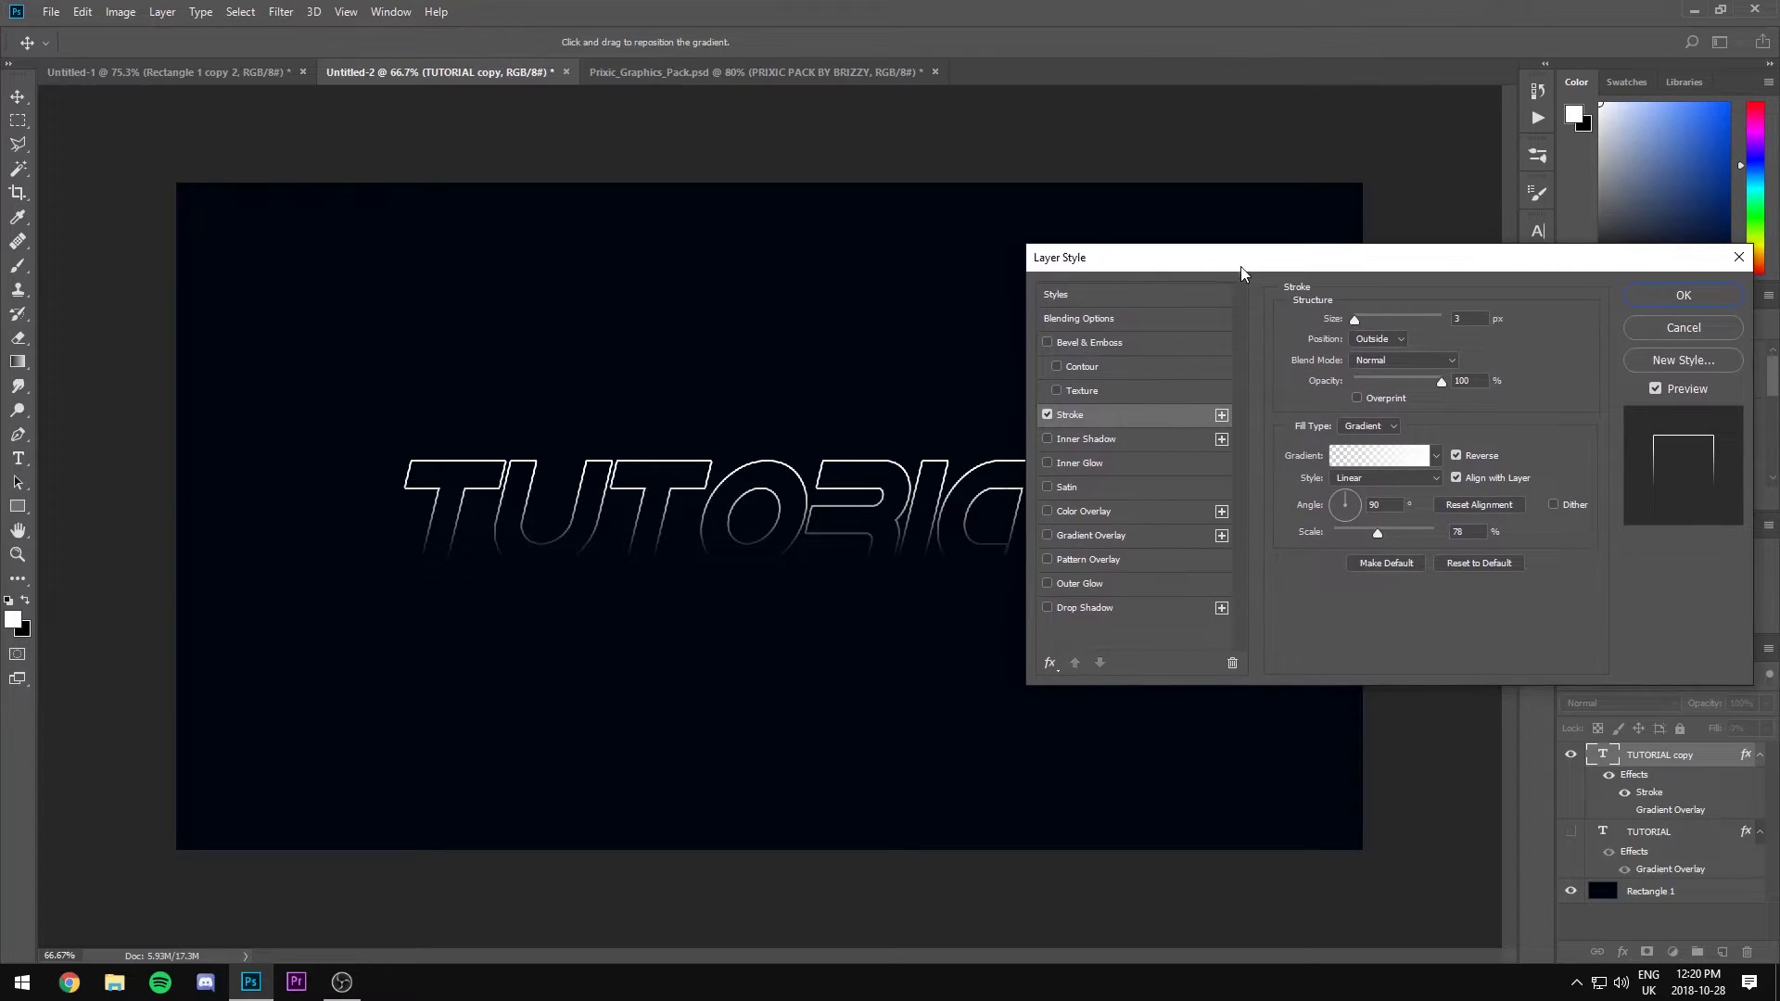
{"action": "left_click", "coordinate": [1364, 463]}
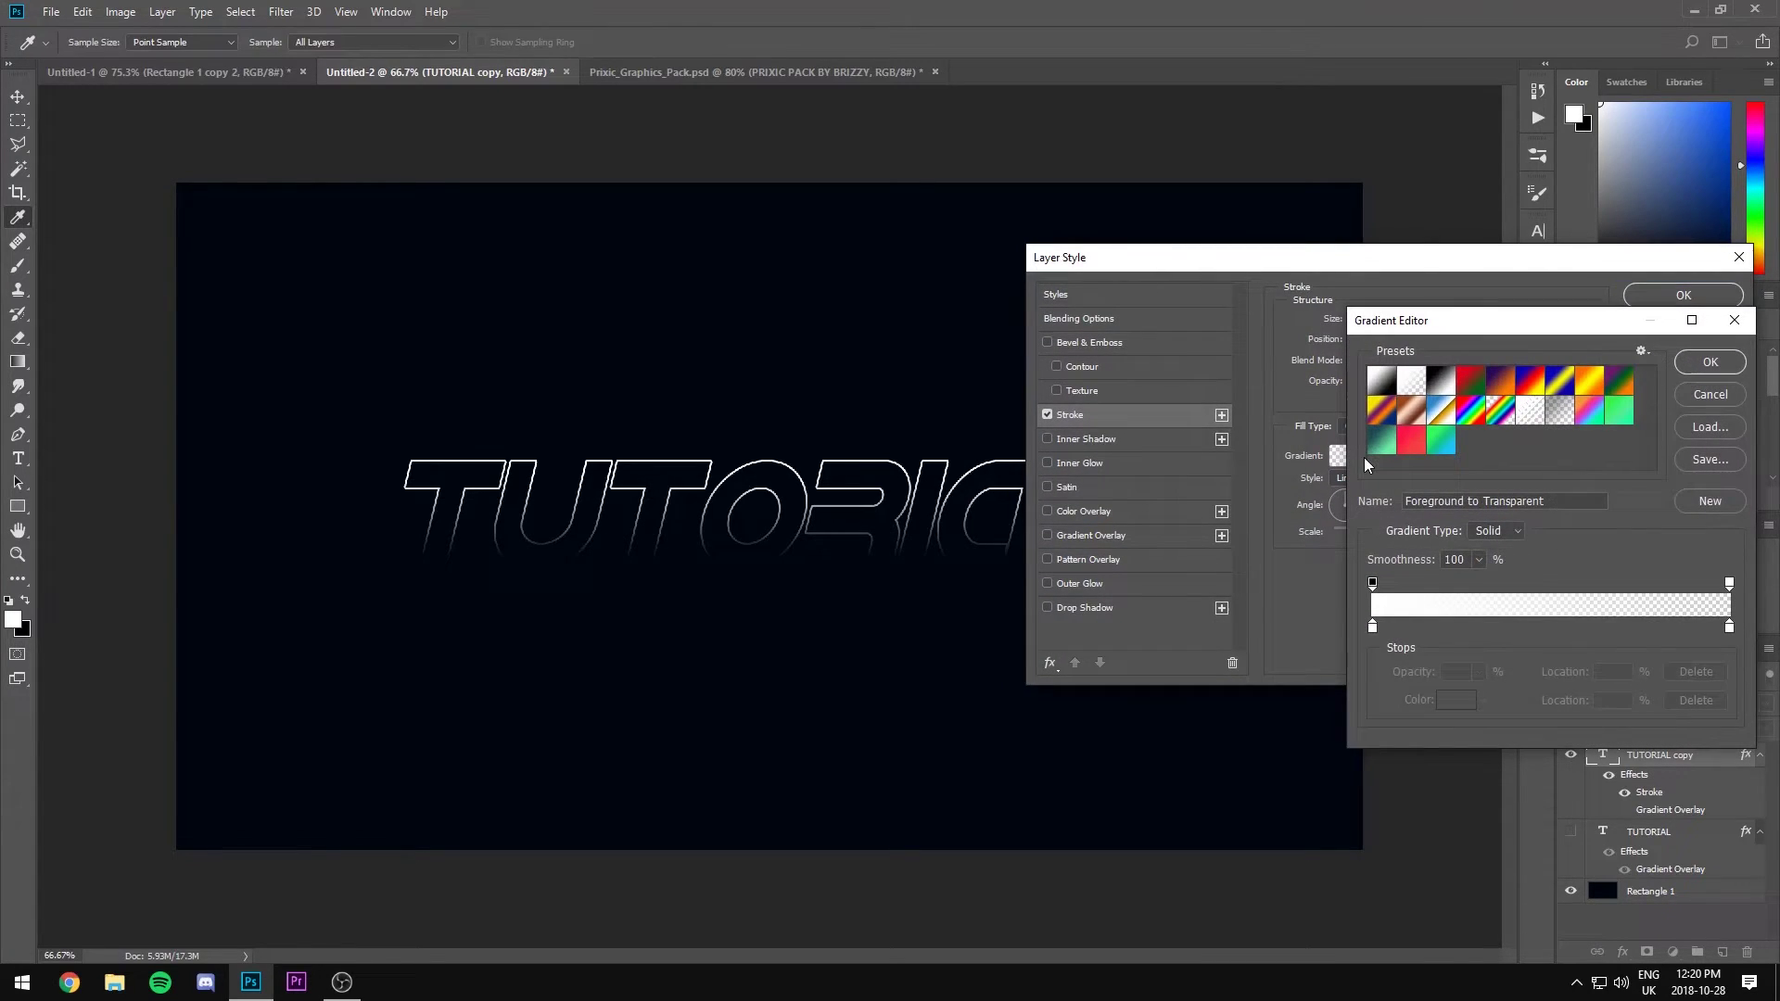
{"action": "left_click", "coordinate": [1448, 442]}
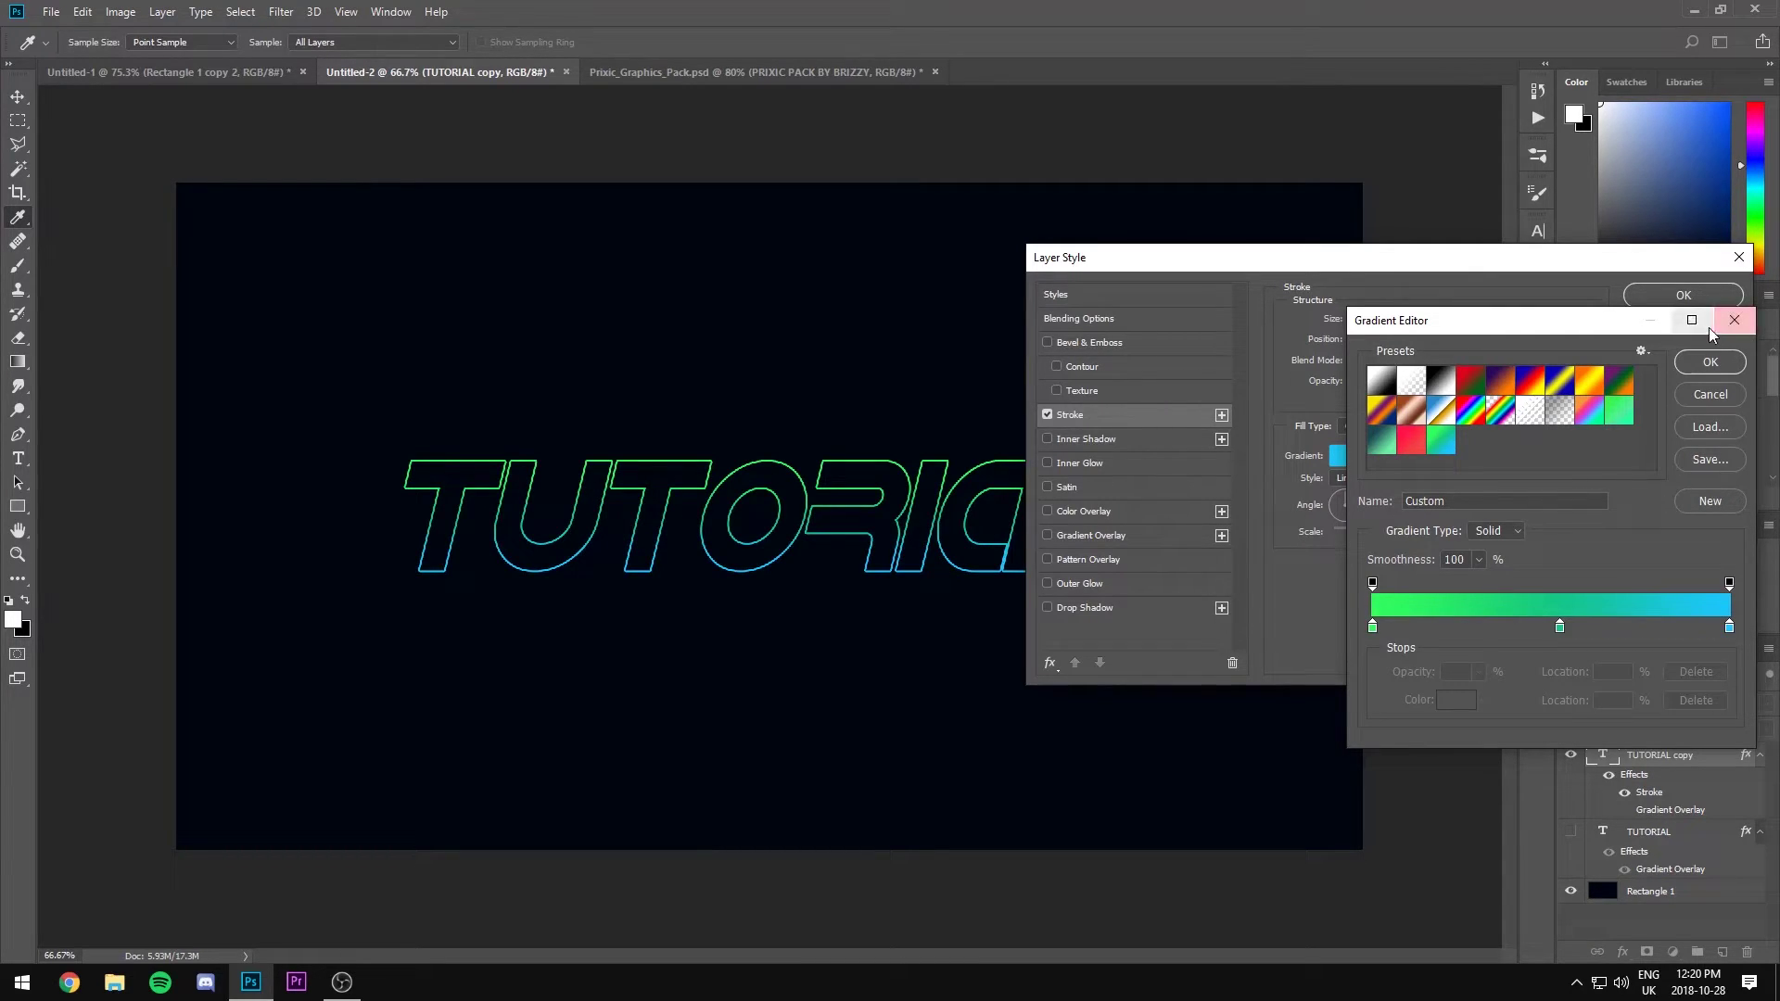
{"action": "left_click", "coordinate": [1710, 361]}
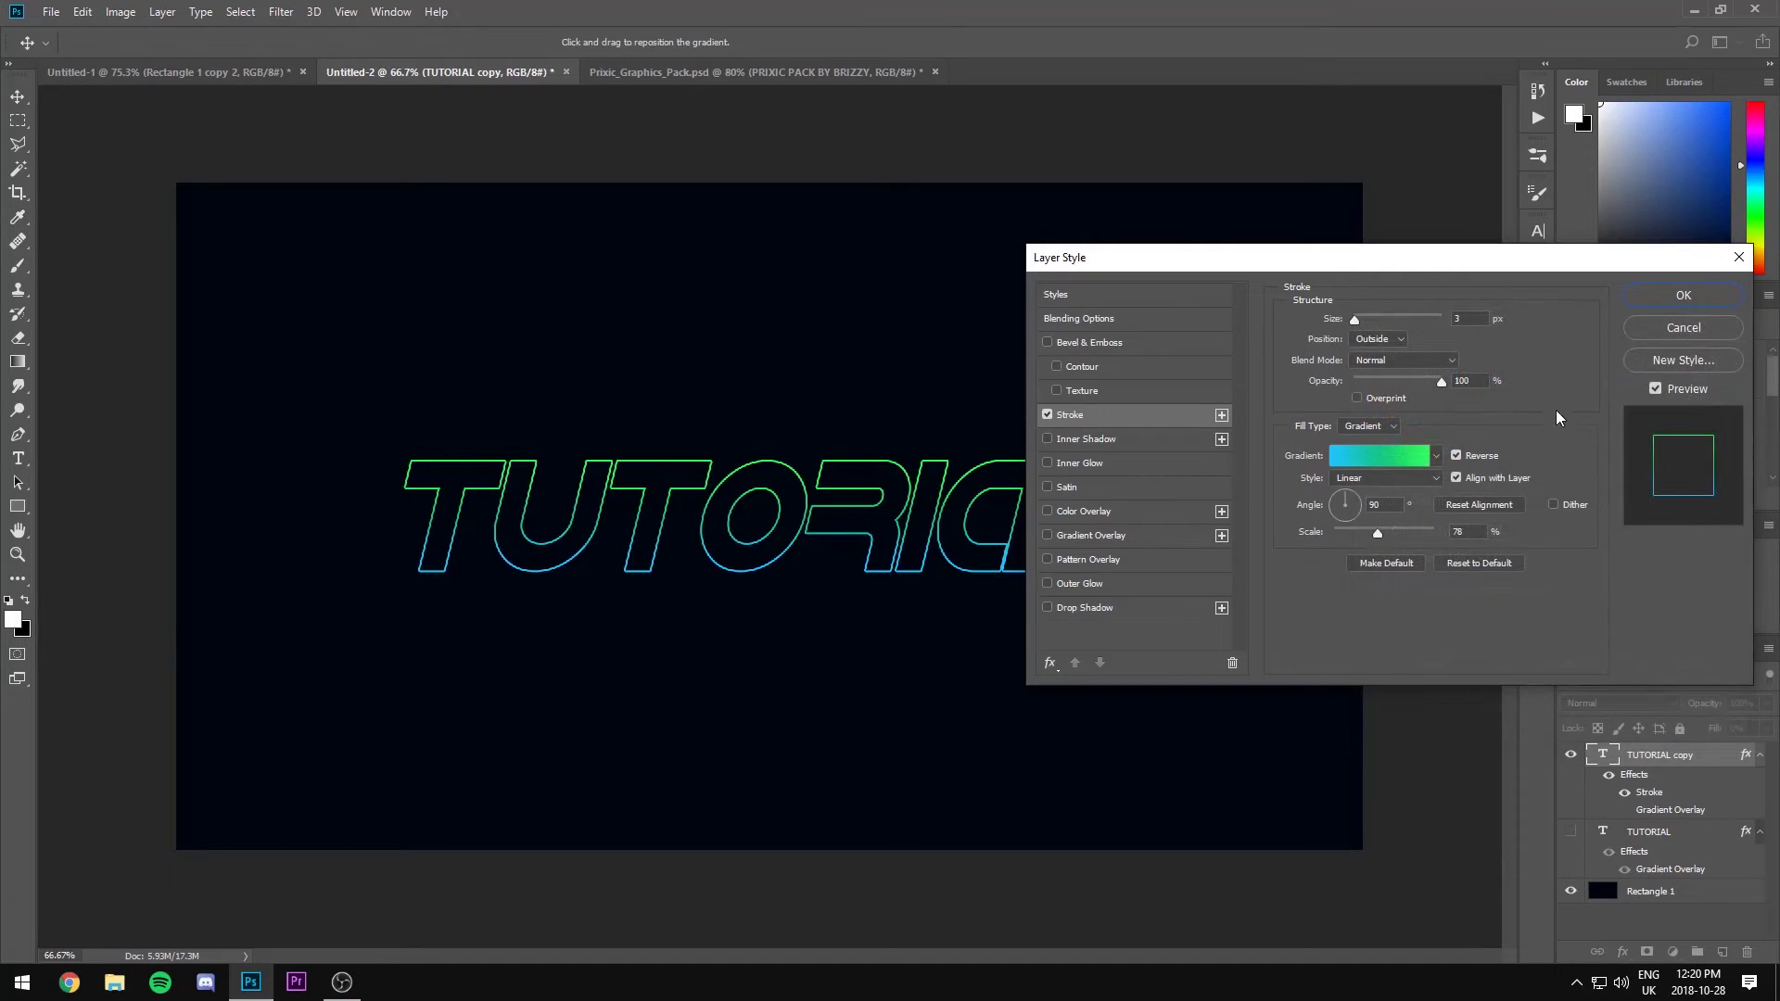
{"action": "left_click", "coordinate": [1359, 507]}
{"action": "left_click_drag", "start_coordinate": [1345, 509], "coordinate": [1312, 510]}
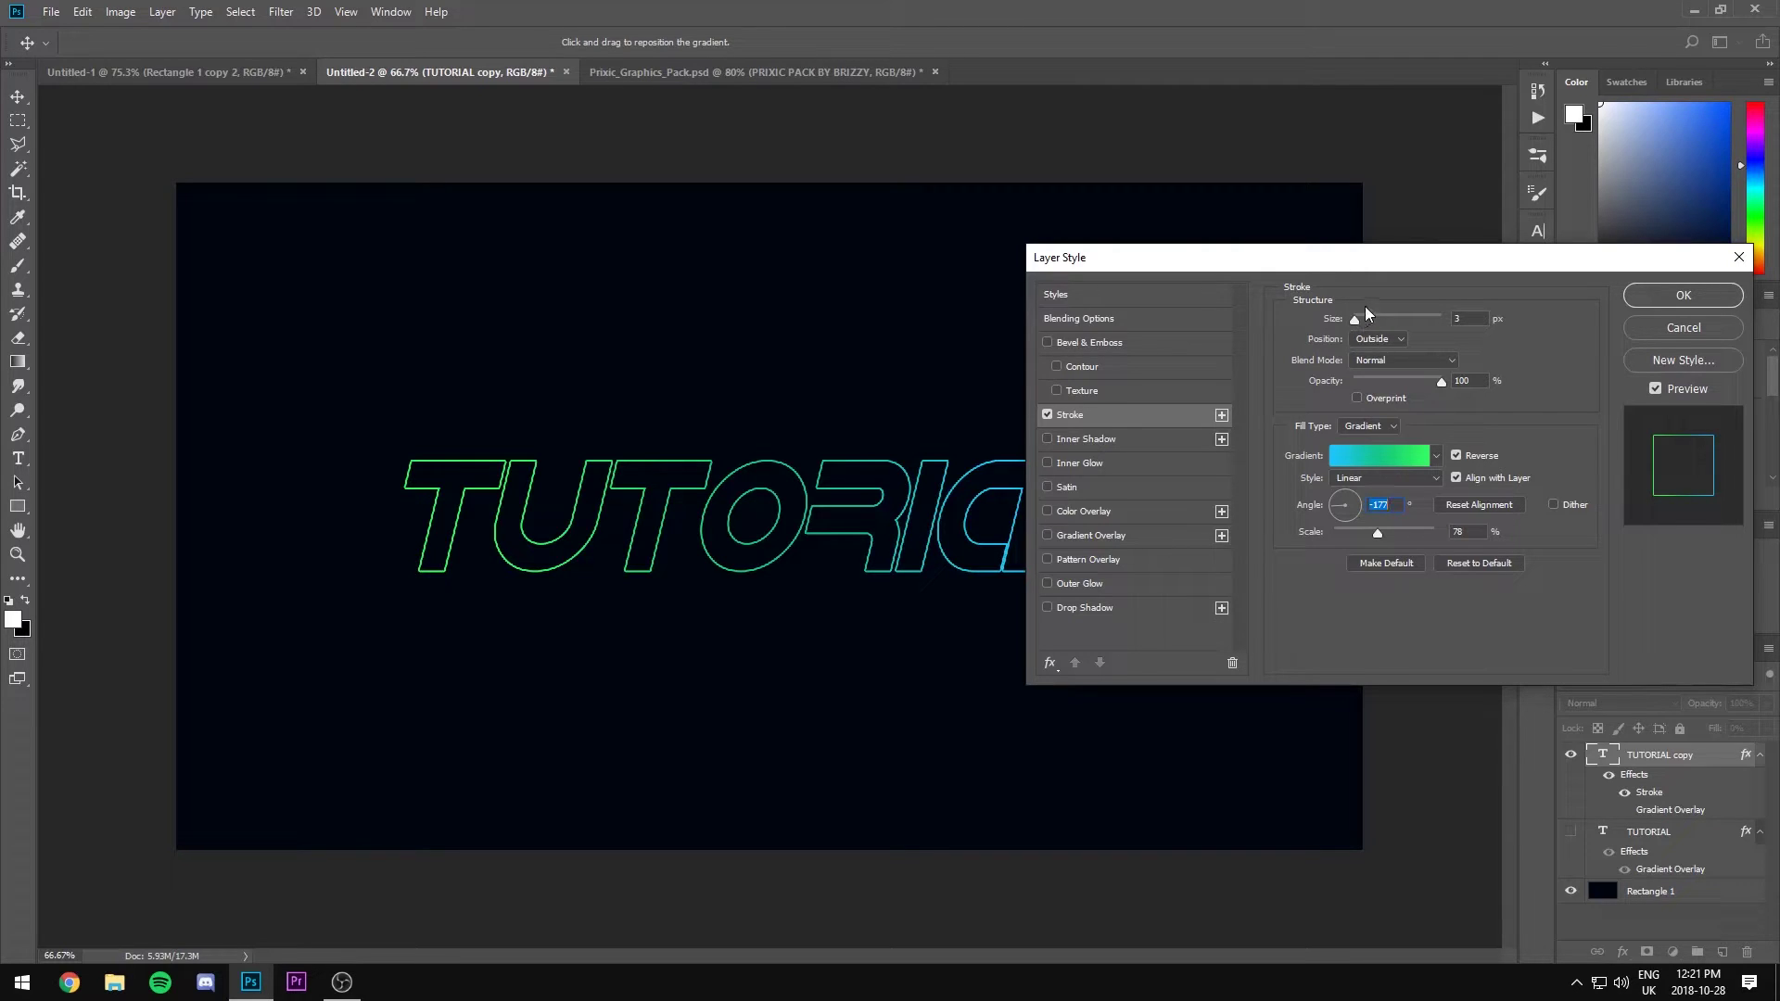
Thicken the gradient stroke to 4 px and commit the layer style.
{"action": "mouse_move", "coordinate": [1363, 266]}
{"action": "left_mouse_down"}
{"action": "mouse_move", "coordinate": [1470, 204]}
{"action": "mouse_move", "coordinate": [1465, 258]}
{"action": "mouse_move", "coordinate": [1489, 251]}
{"action": "mouse_move", "coordinate": [1463, 254]}
{"action": "left_mouse_up"}
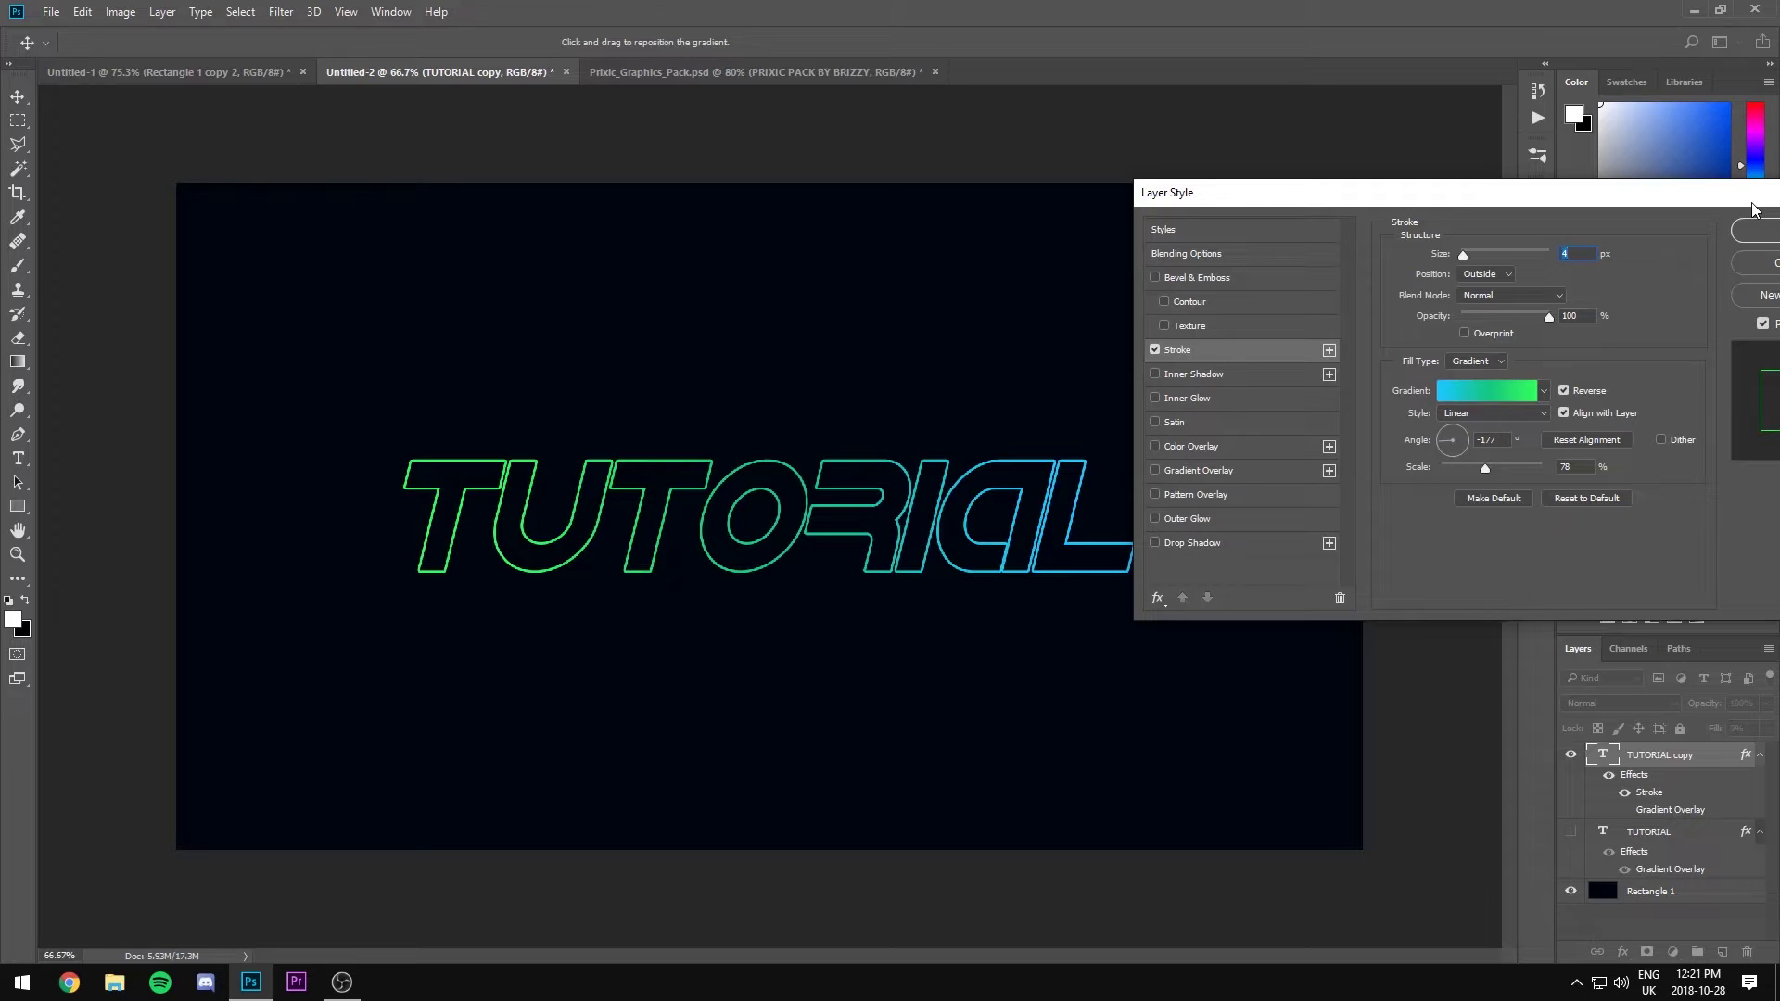
{"action": "left_click_drag", "start_coordinate": [1700, 200], "coordinate": [1585, 194]}
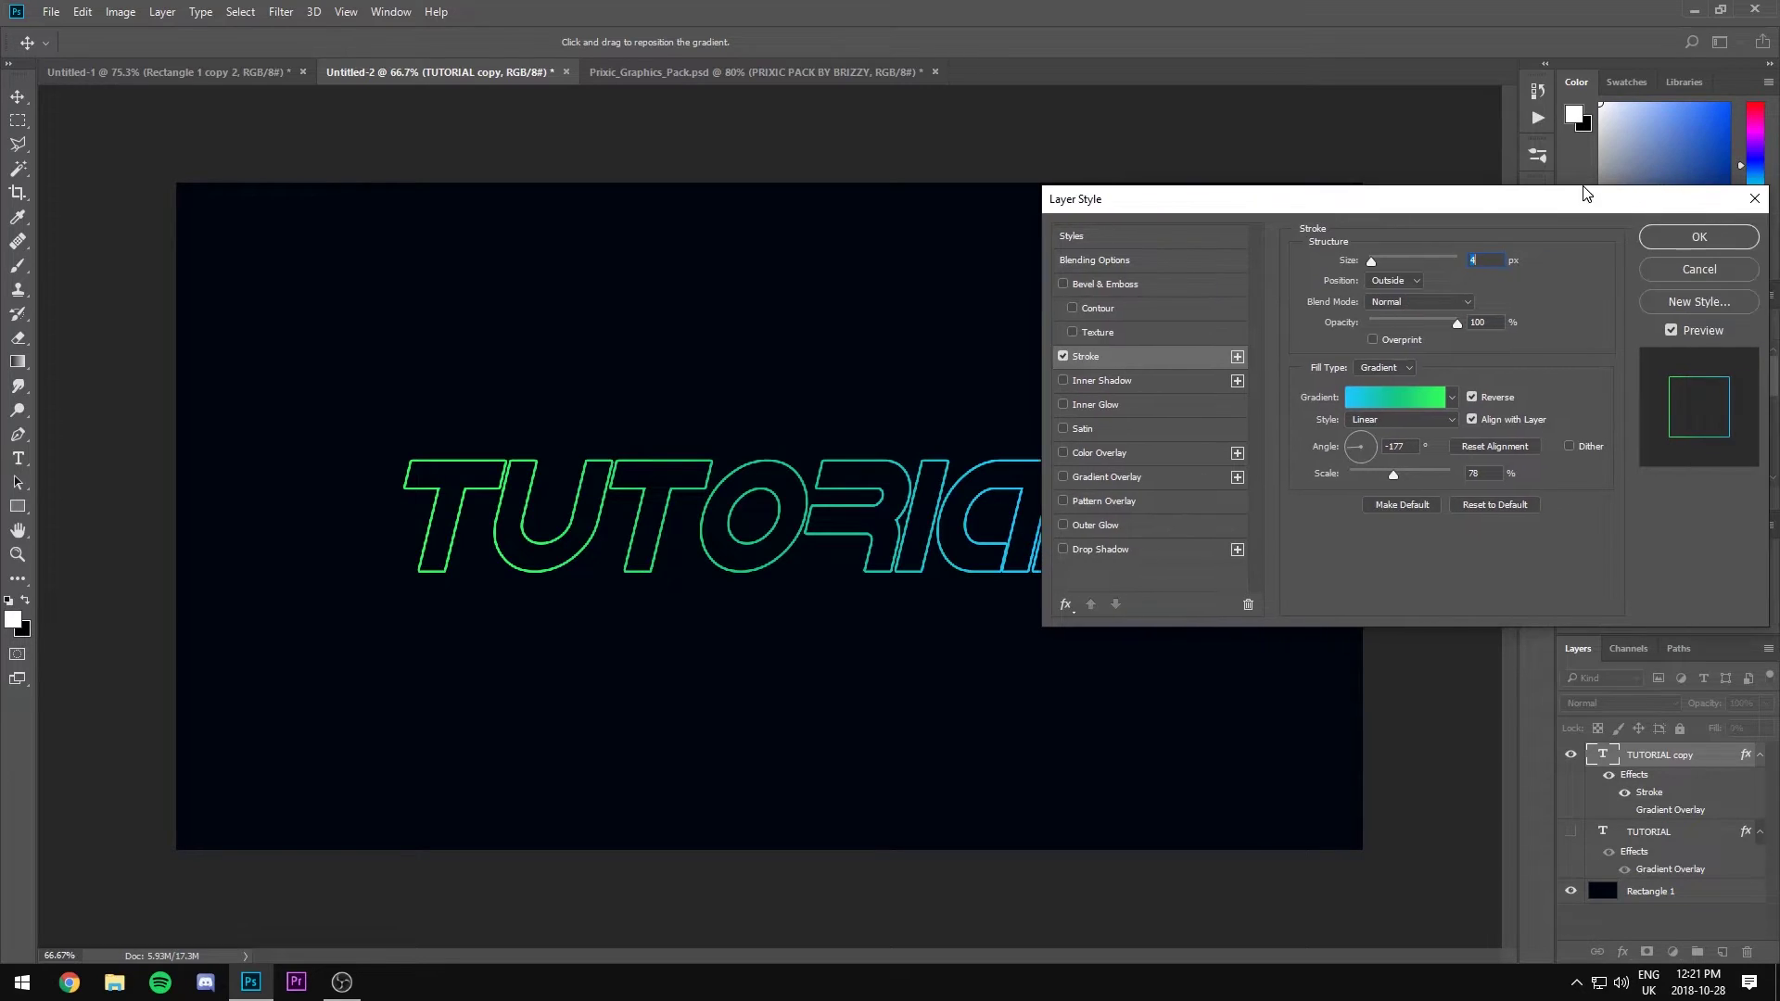
{"action": "left_click", "coordinate": [1665, 239]}
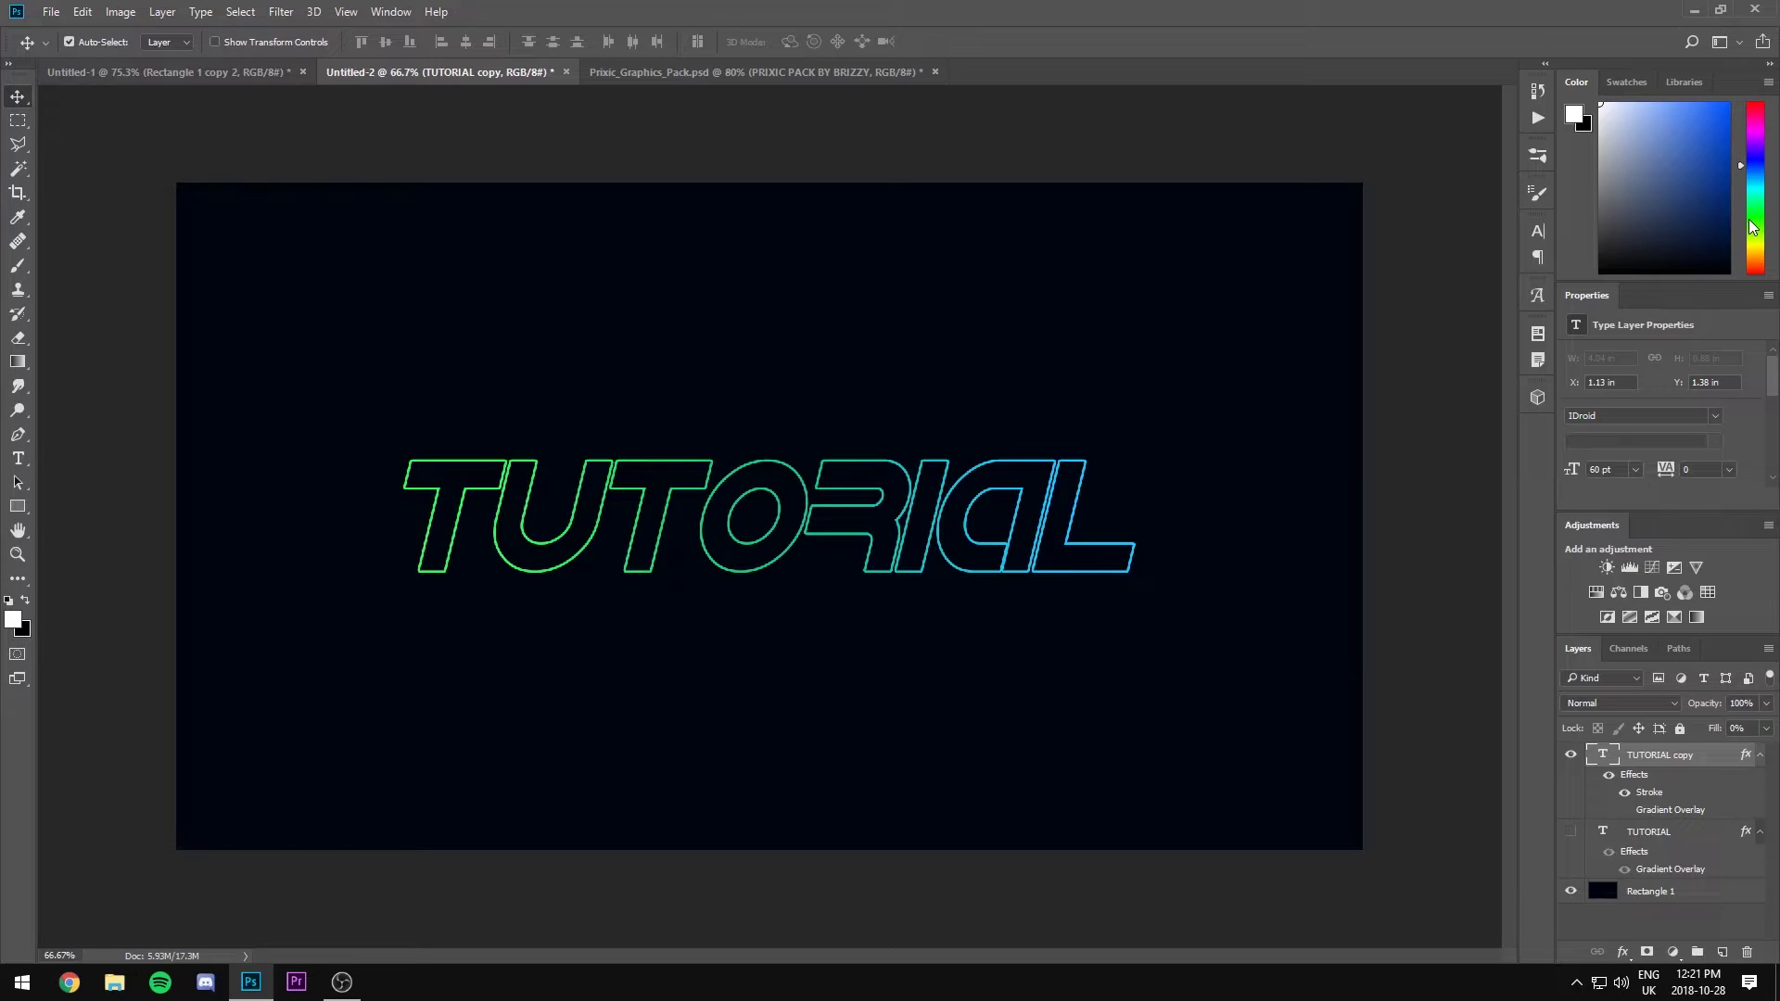
Duplicate the outline layer and convert TUTORIAL copy 2 to a smart object.
{"action": "key", "text": "ctrl+j"}
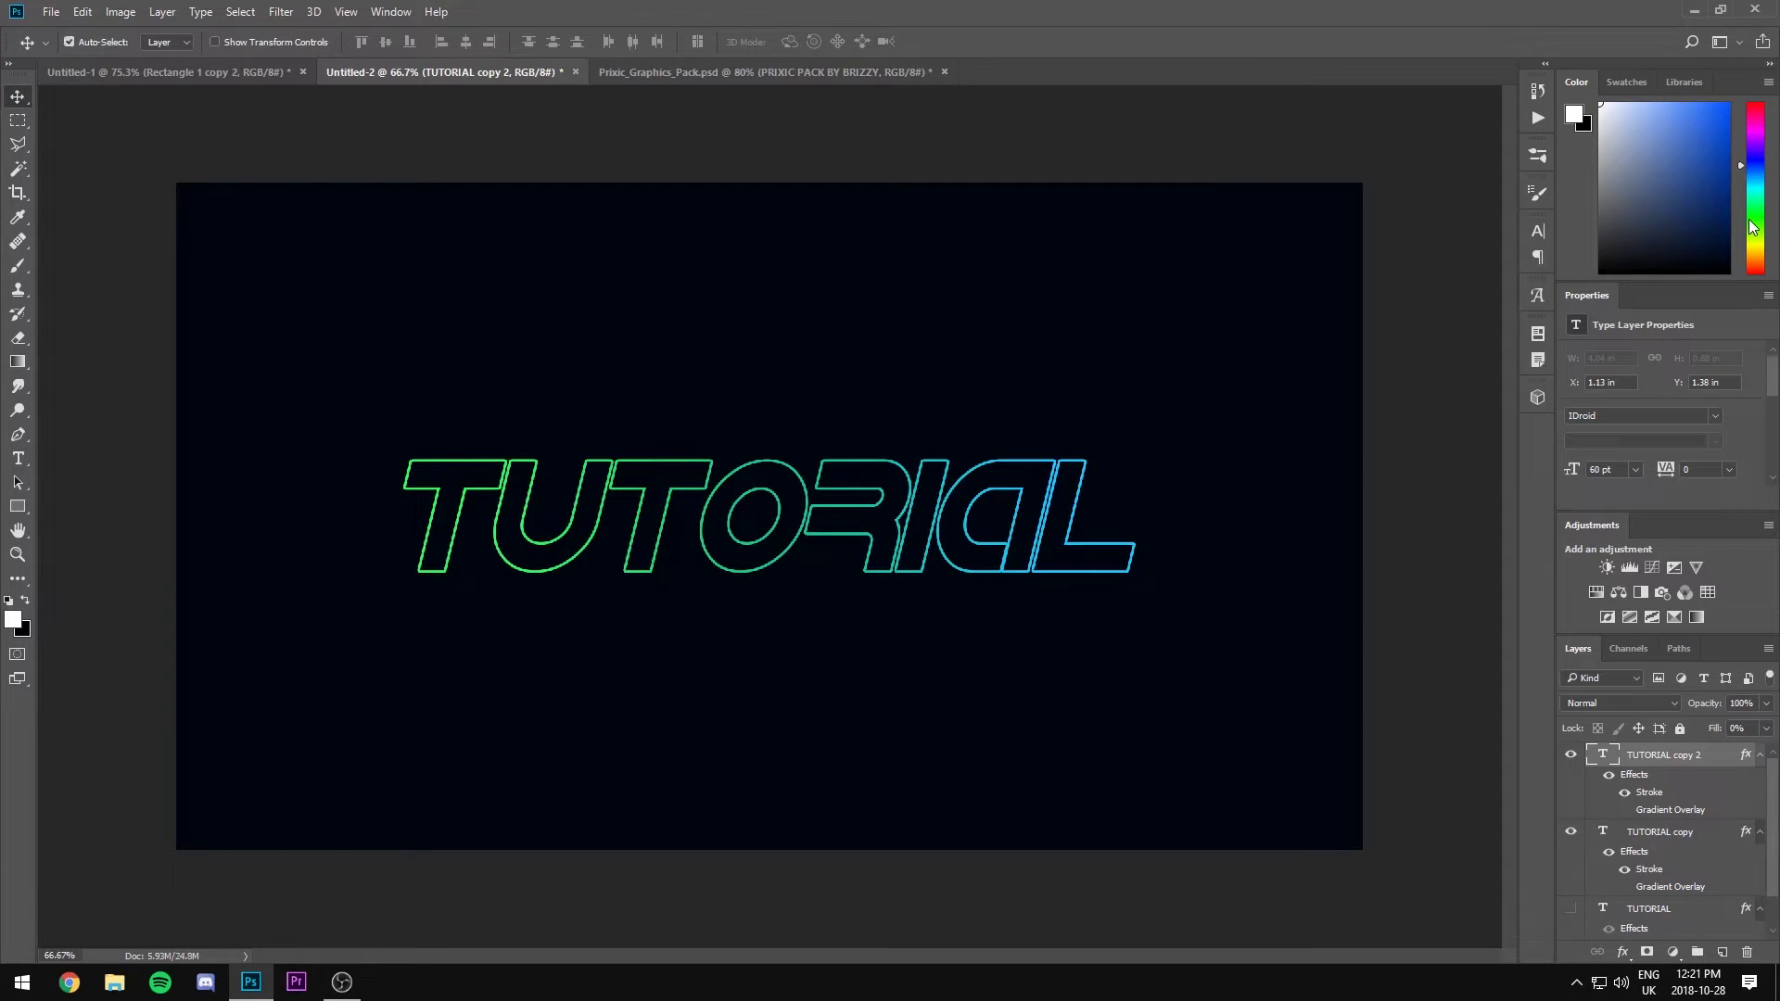
{"action": "right_click", "coordinate": [1689, 759]}
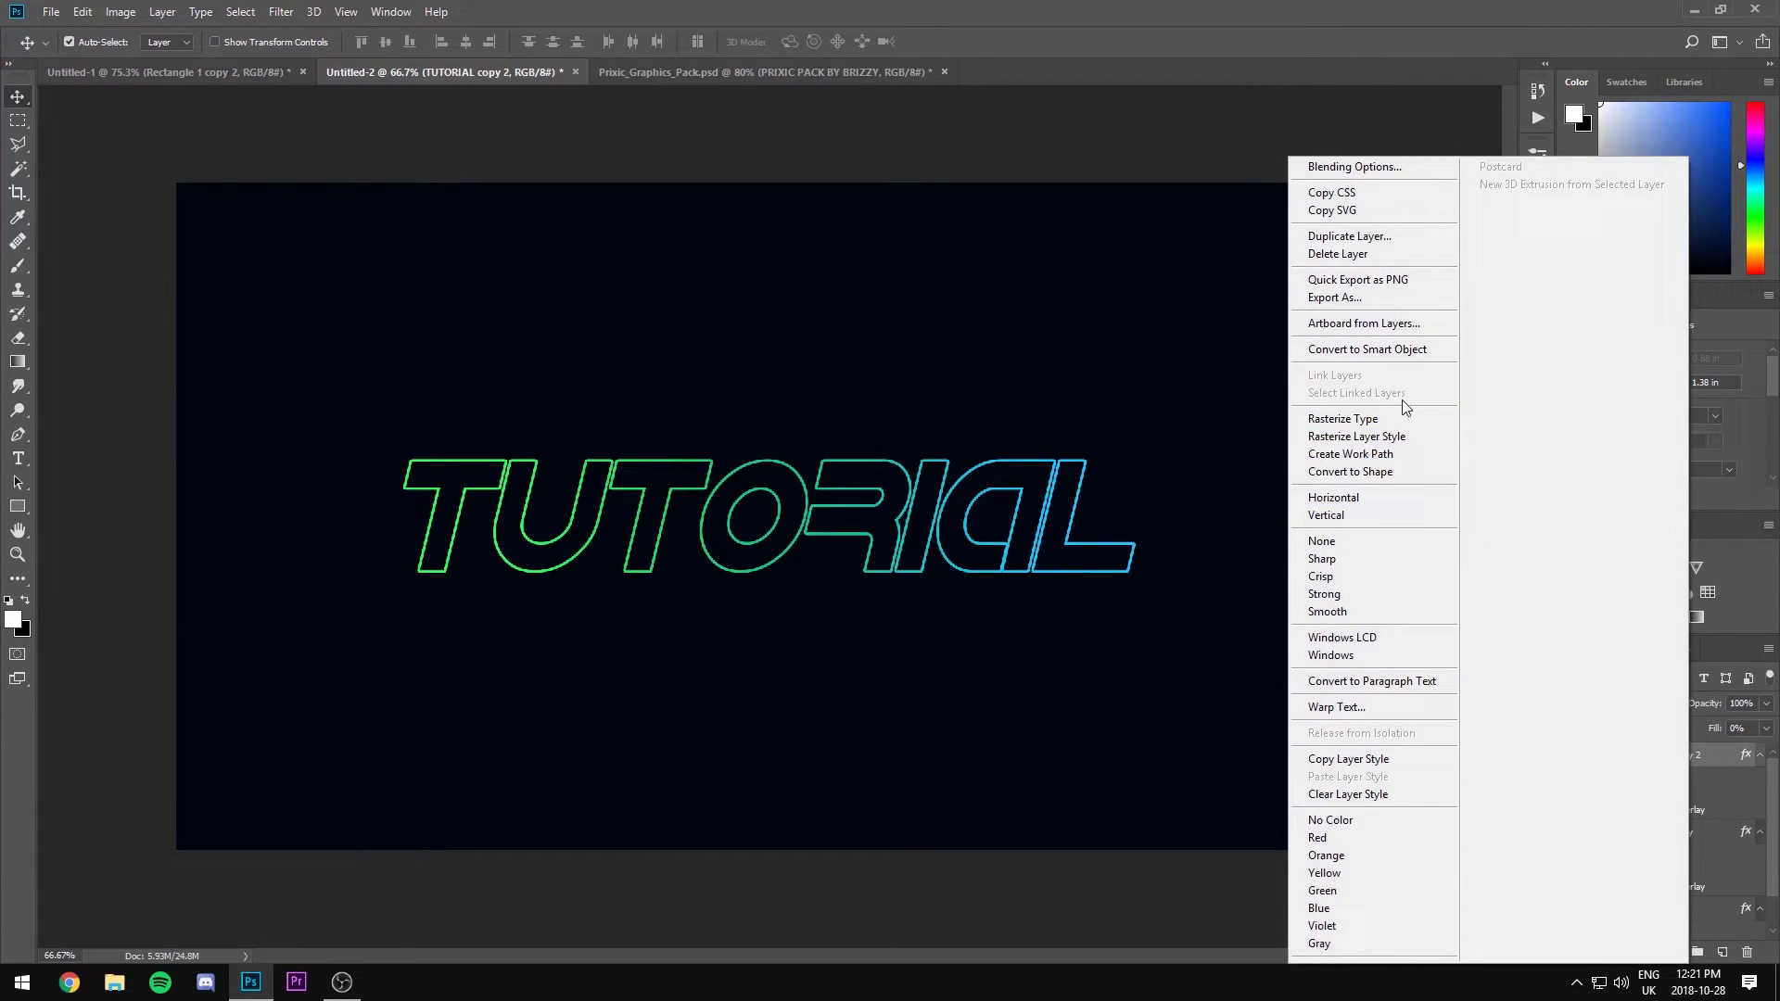
{"action": "left_click", "coordinate": [1398, 348]}
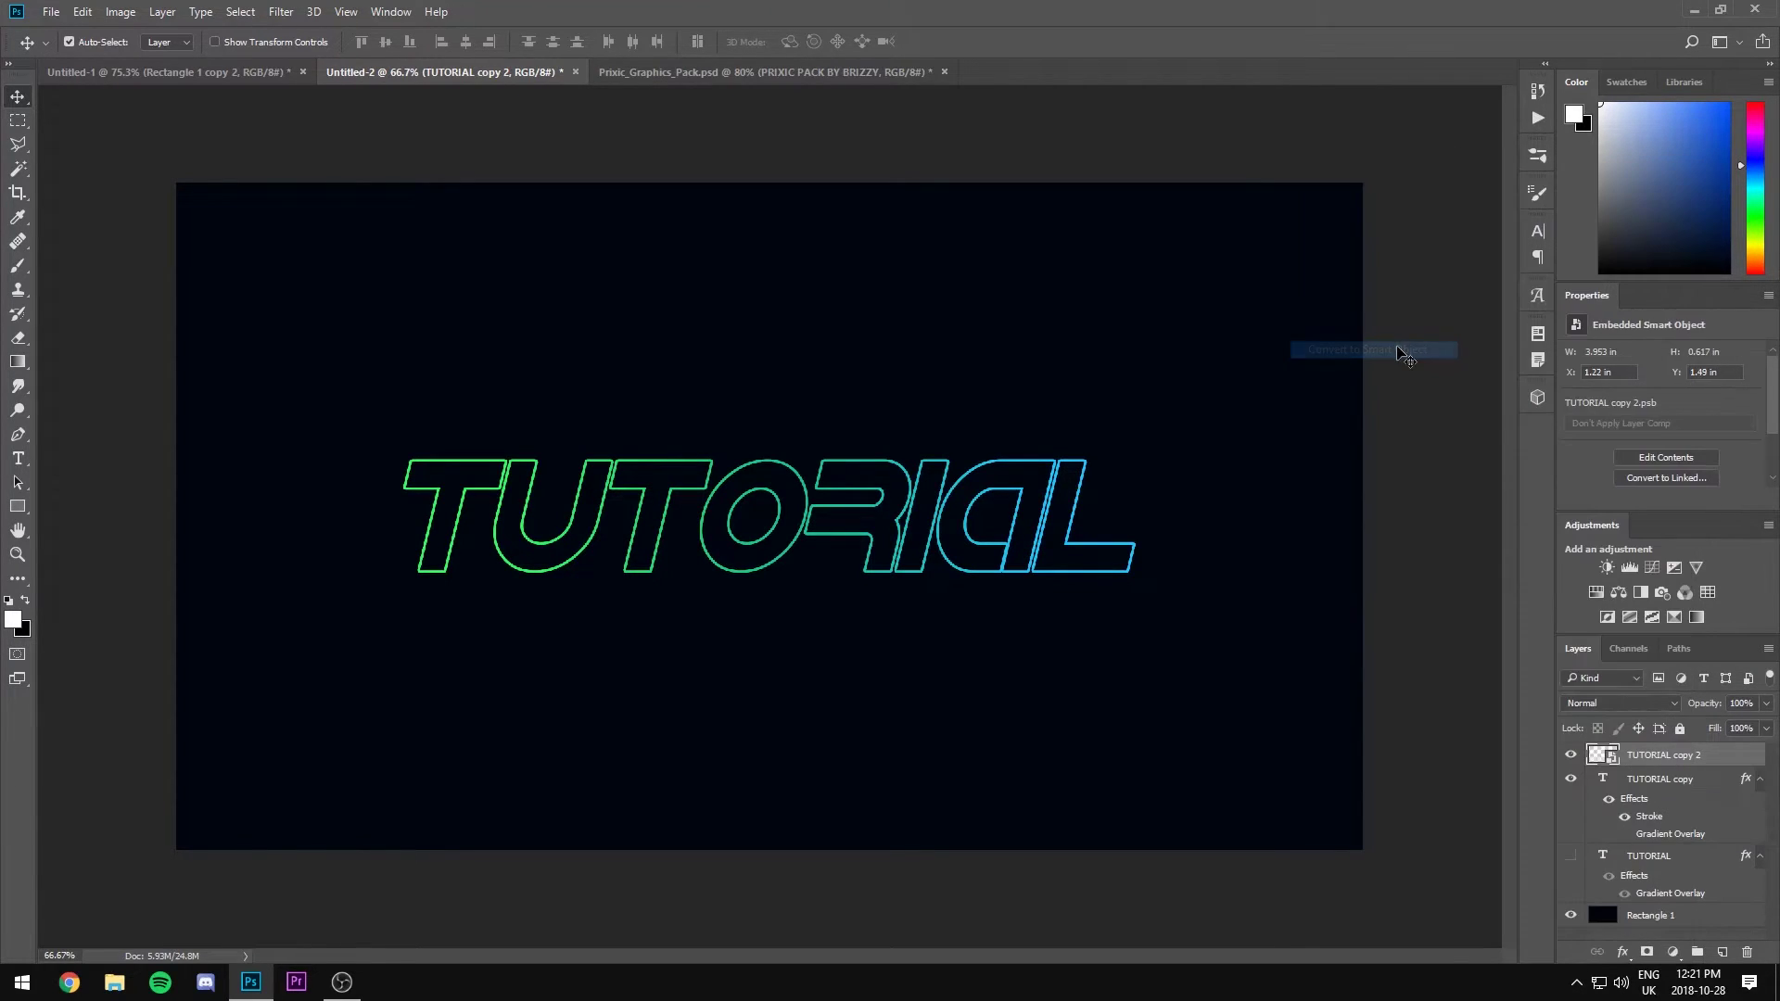
Apply a horizontal Motion Blur smart filter at 0° angle and 82 px distance.
{"action": "left_click", "coordinate": [282, 13]}
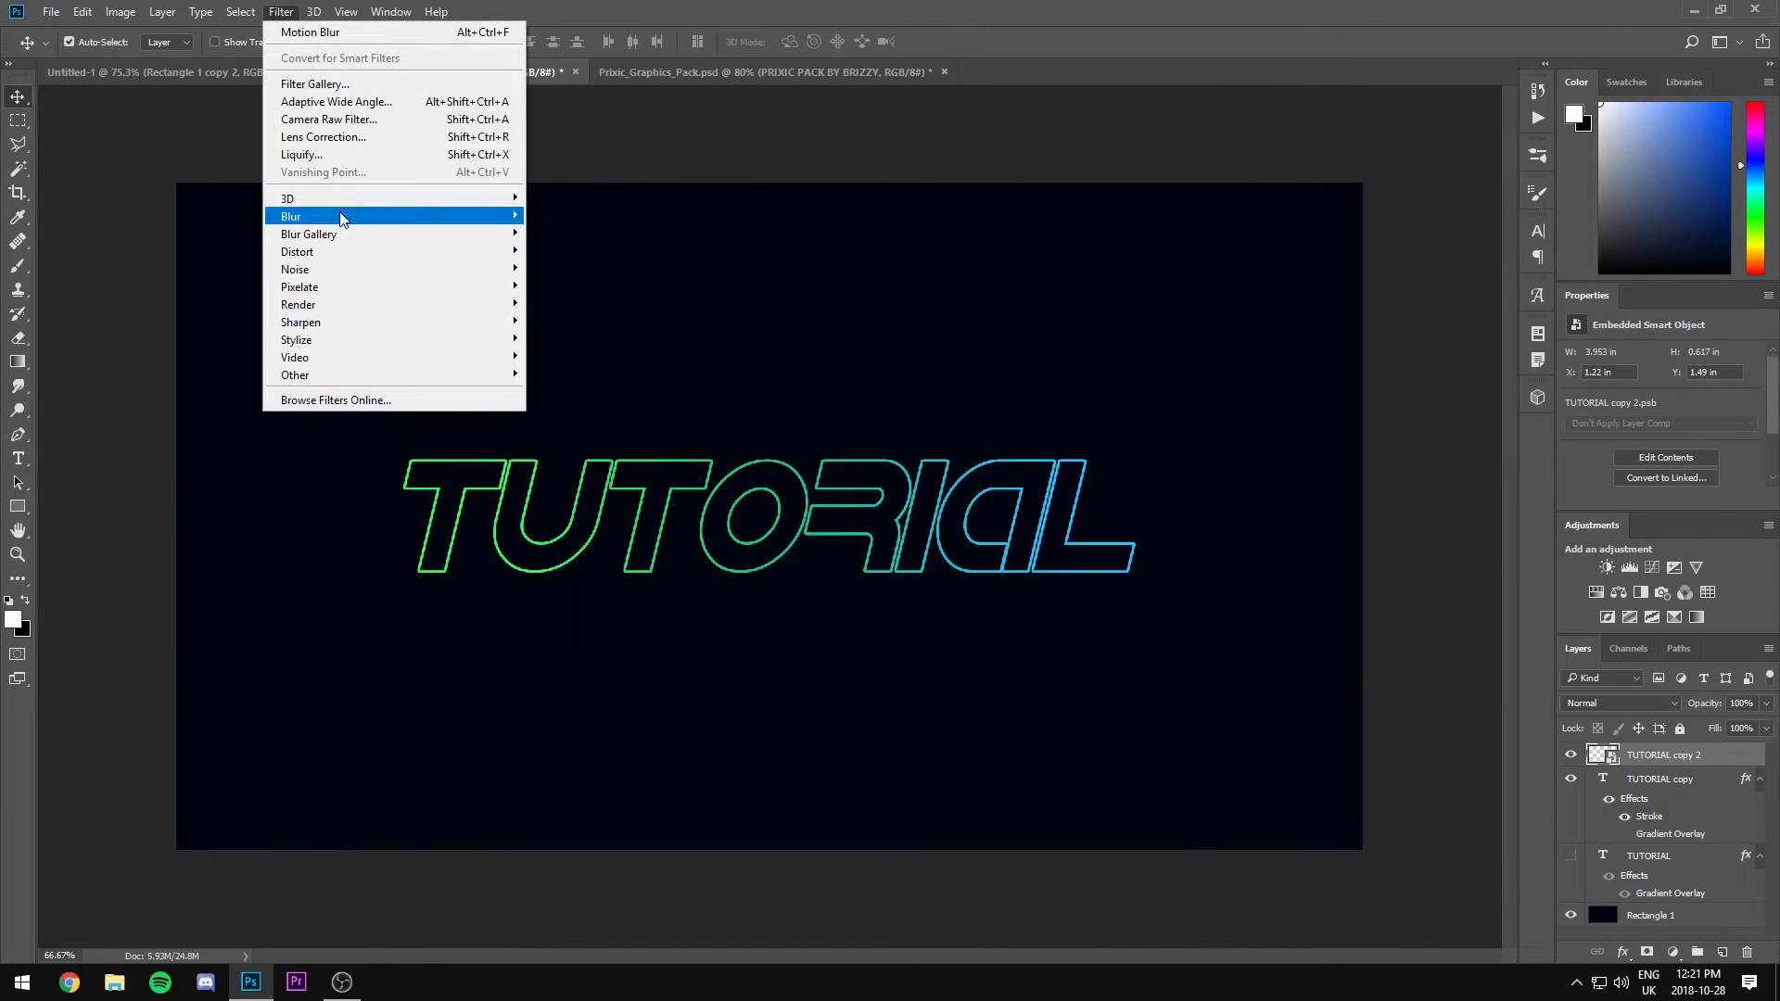
{"action": "mouse_move", "coordinate": [341, 216]}
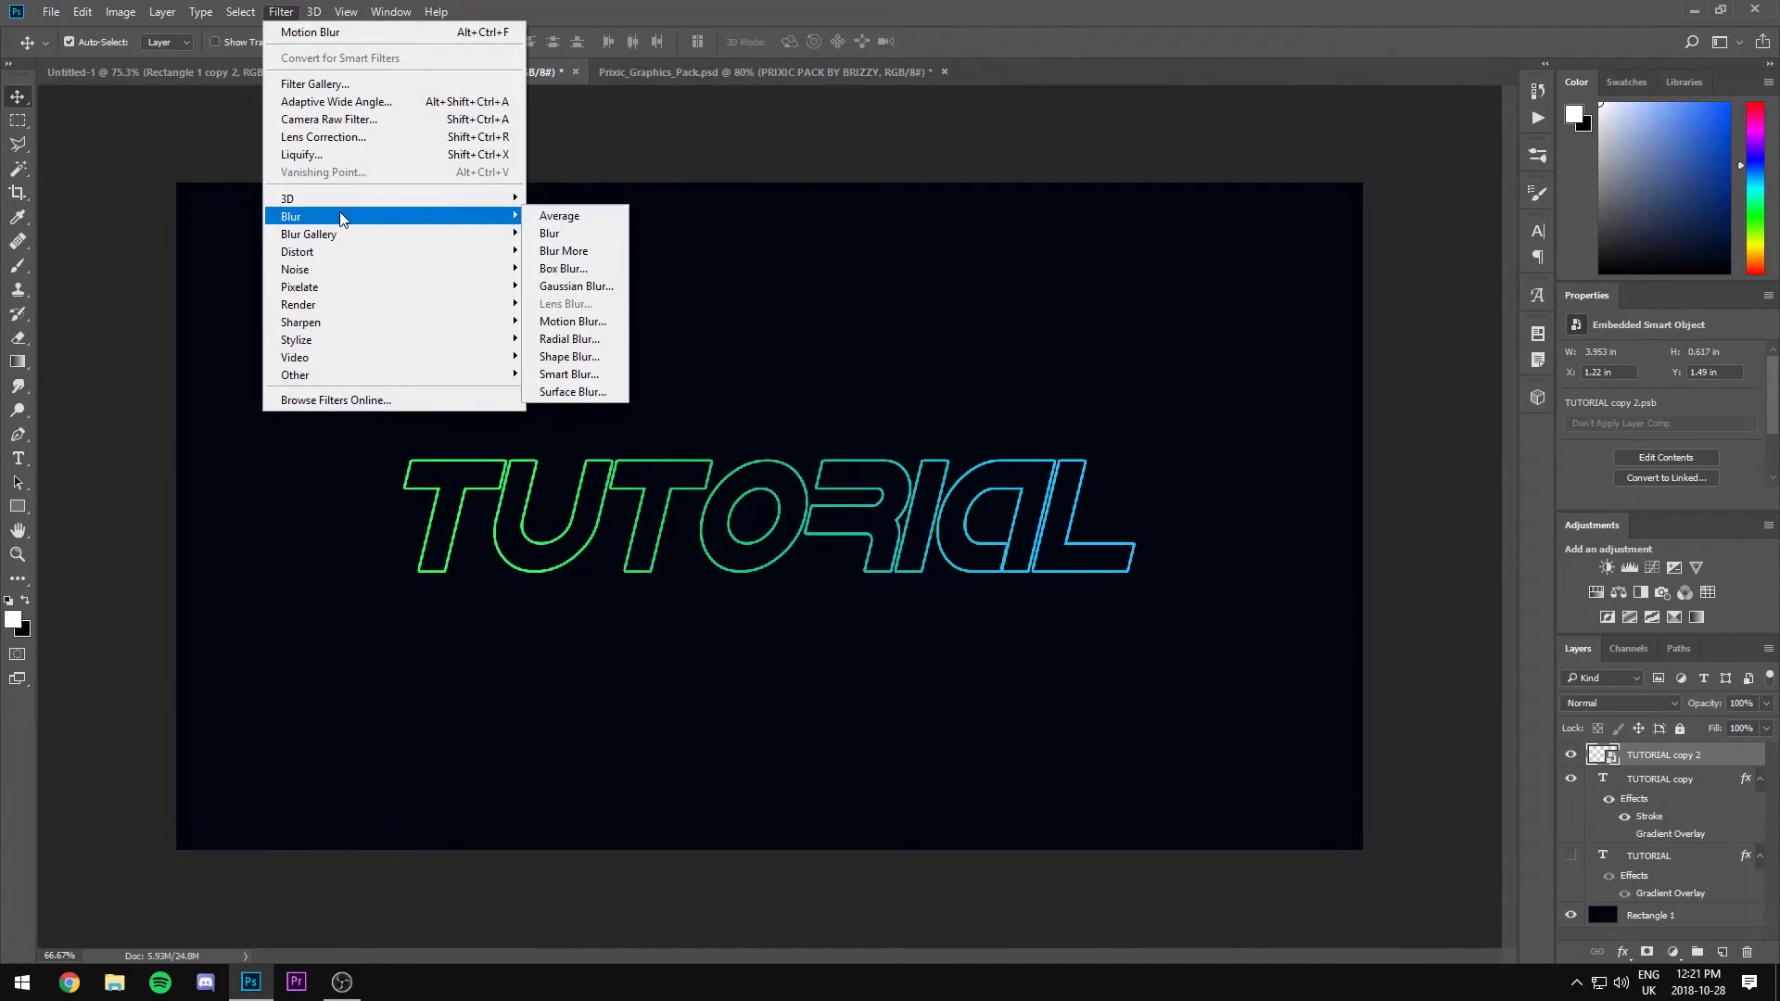
{"action": "left_click", "coordinate": [582, 324]}
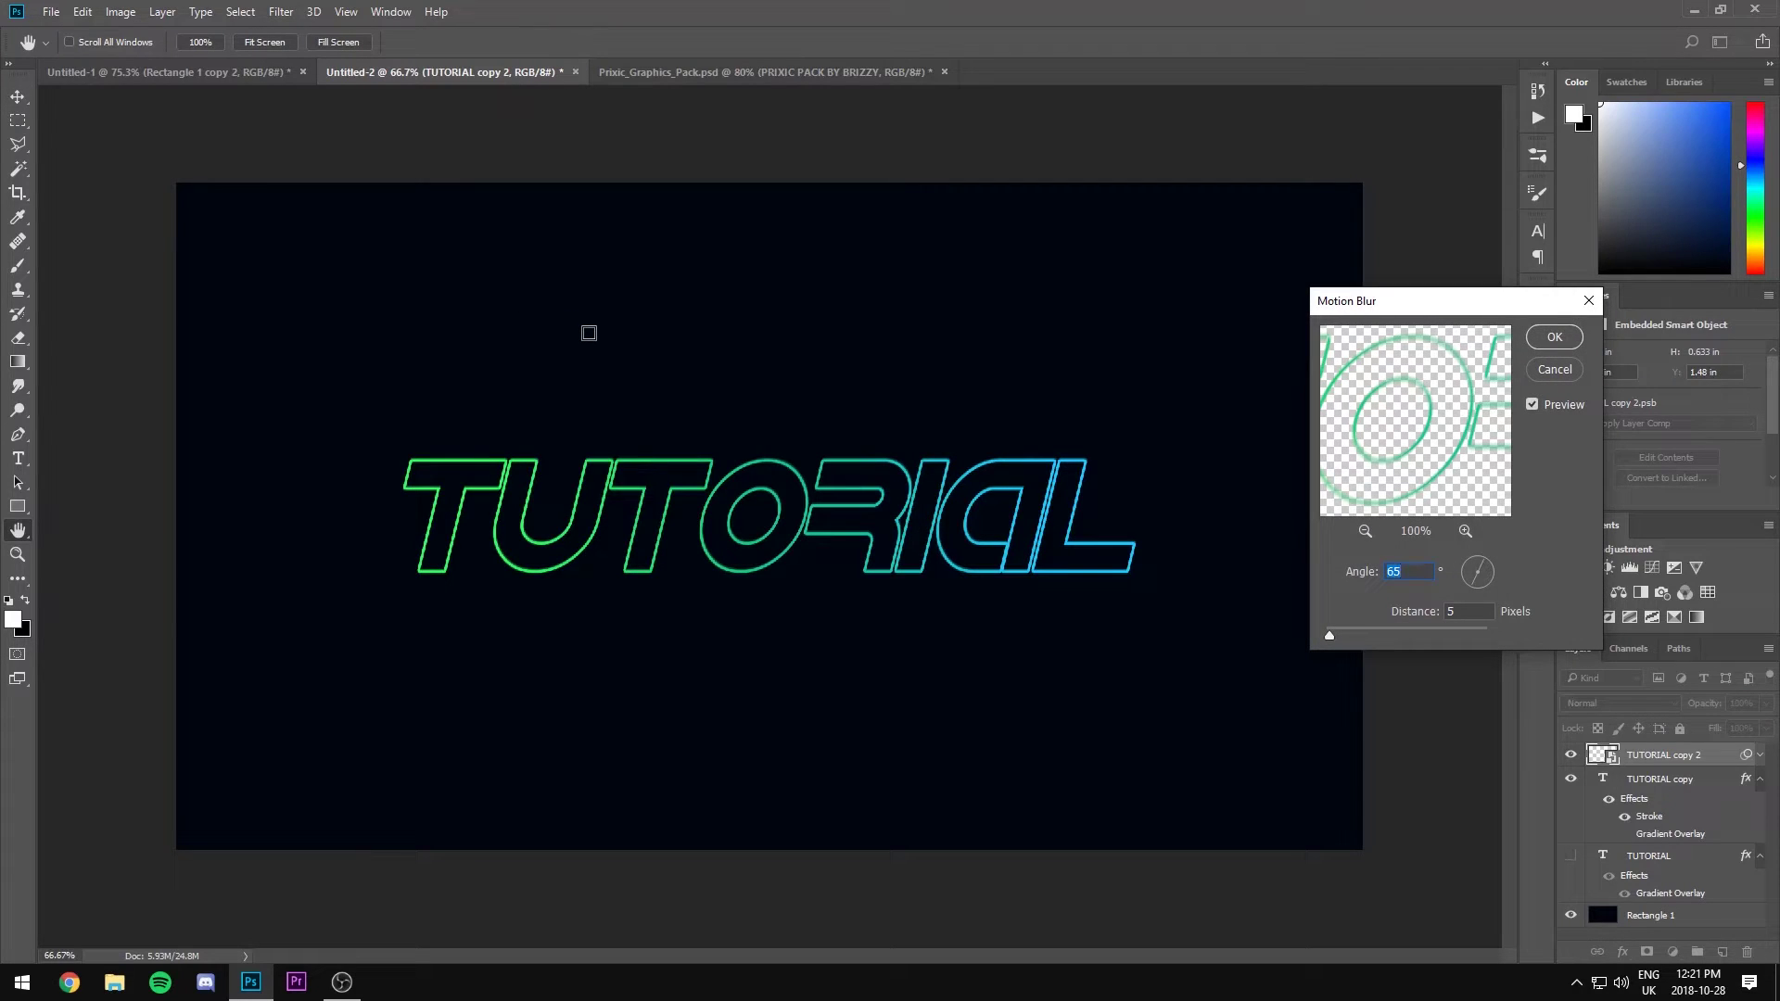
{"action": "left_click", "coordinate": [1469, 581]}
{"action": "mouse_move", "coordinate": [1468, 584]}
{"action": "left_mouse_down"}
{"action": "mouse_move", "coordinate": [1429, 582]}
{"action": "mouse_move", "coordinate": [1452, 578]}
{"action": "left_mouse_up"}
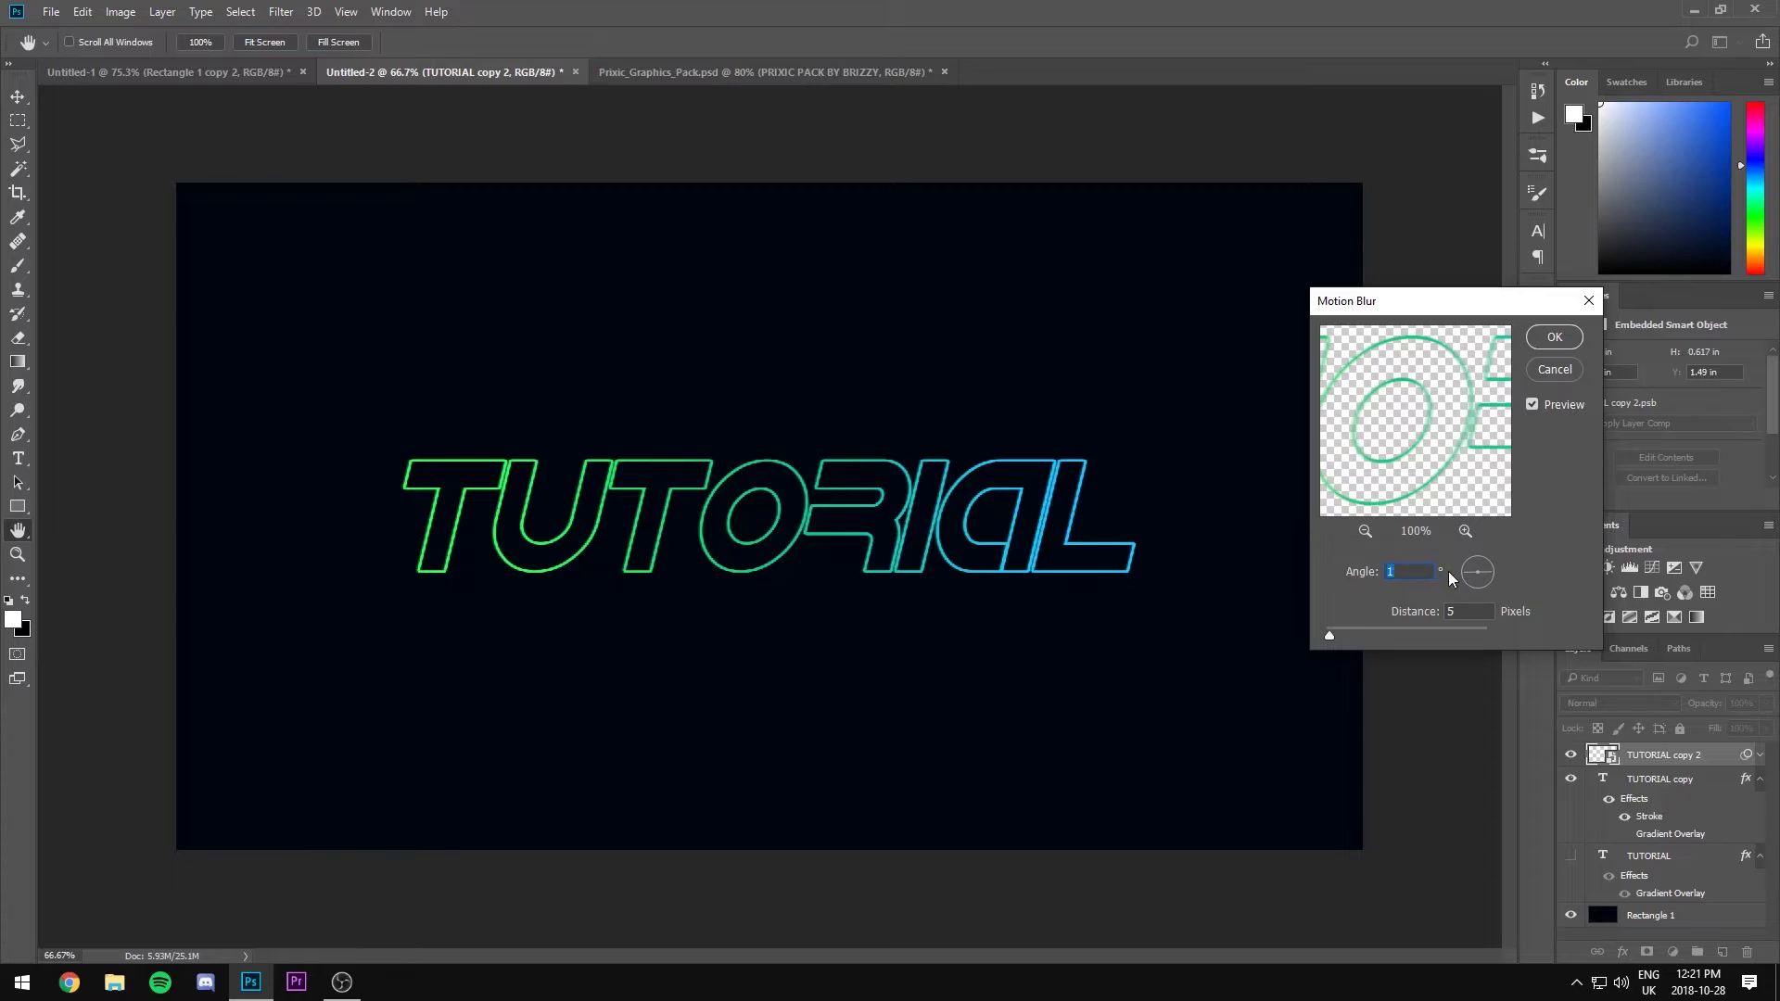
{"action": "left_click_drag", "start_coordinate": [1330, 637], "coordinate": [1371, 636]}
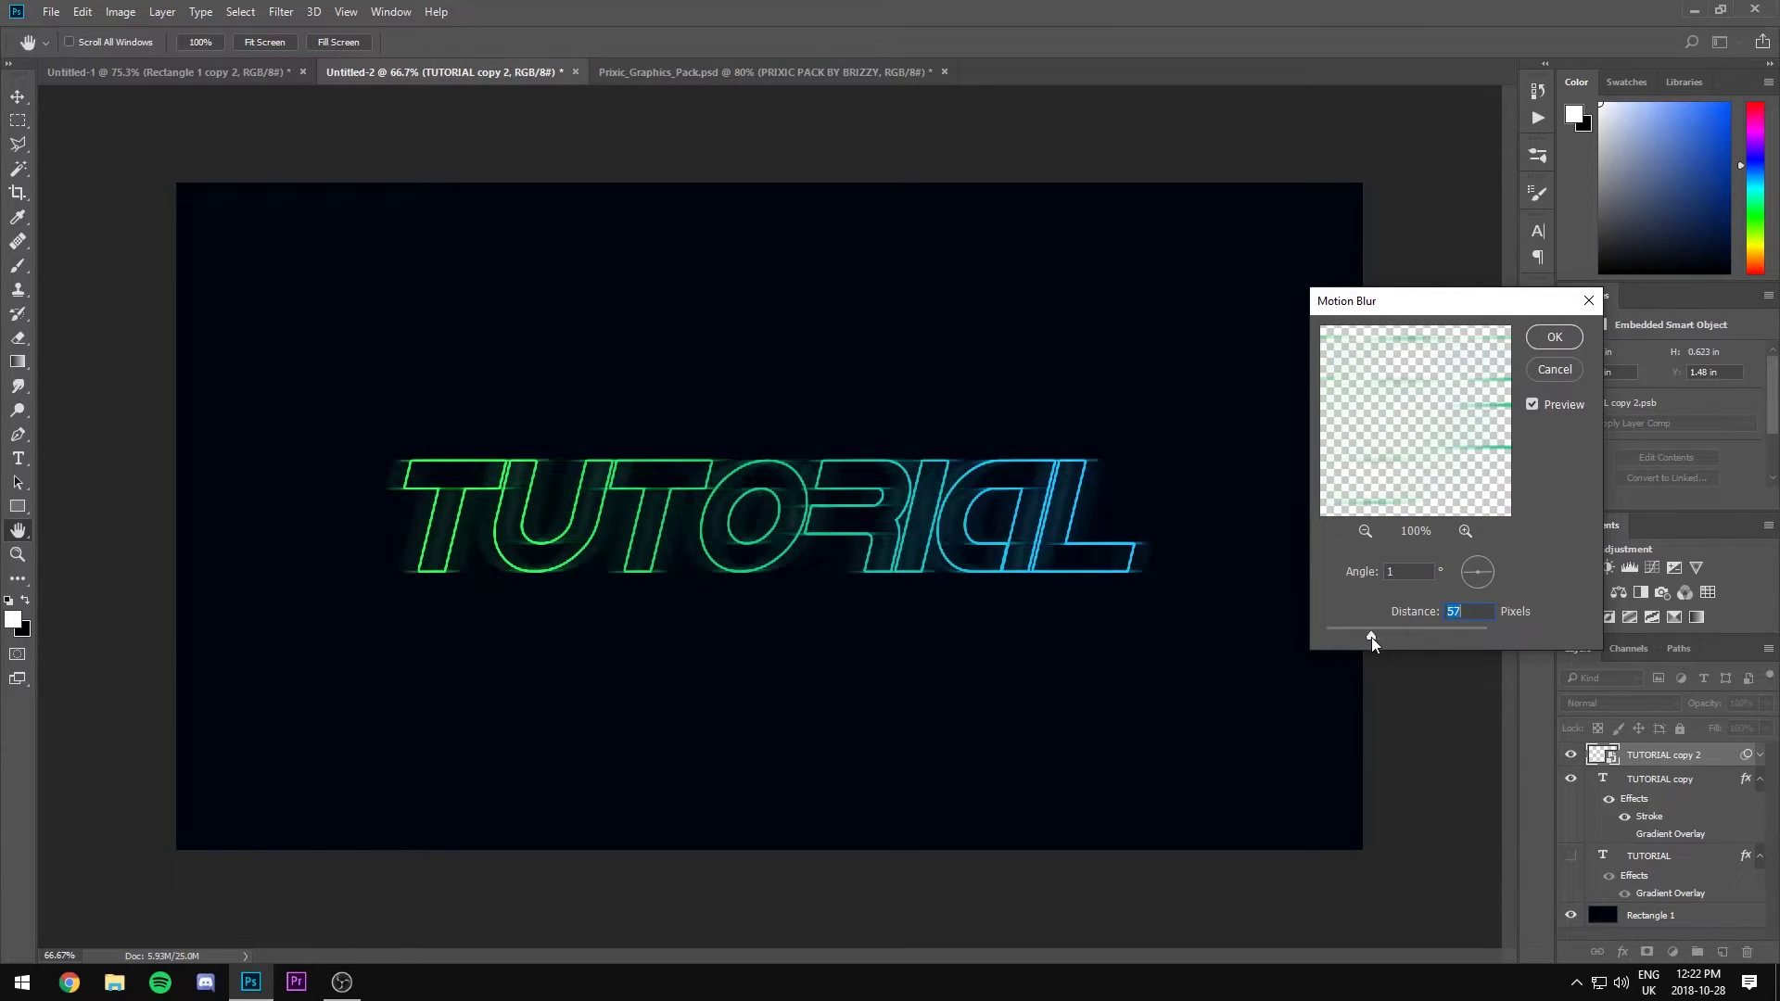
{"action": "left_click", "coordinate": [1413, 572]}
{"action": "key", "text": "BackSpace"}
{"action": "type", "text": "0"}
{"action": "left_click_drag", "start_coordinate": [1377, 627], "coordinate": [1378, 635]}
{"action": "left_click", "coordinate": [1553, 334]}
{"action": "left_click", "coordinate": [1678, 829]}
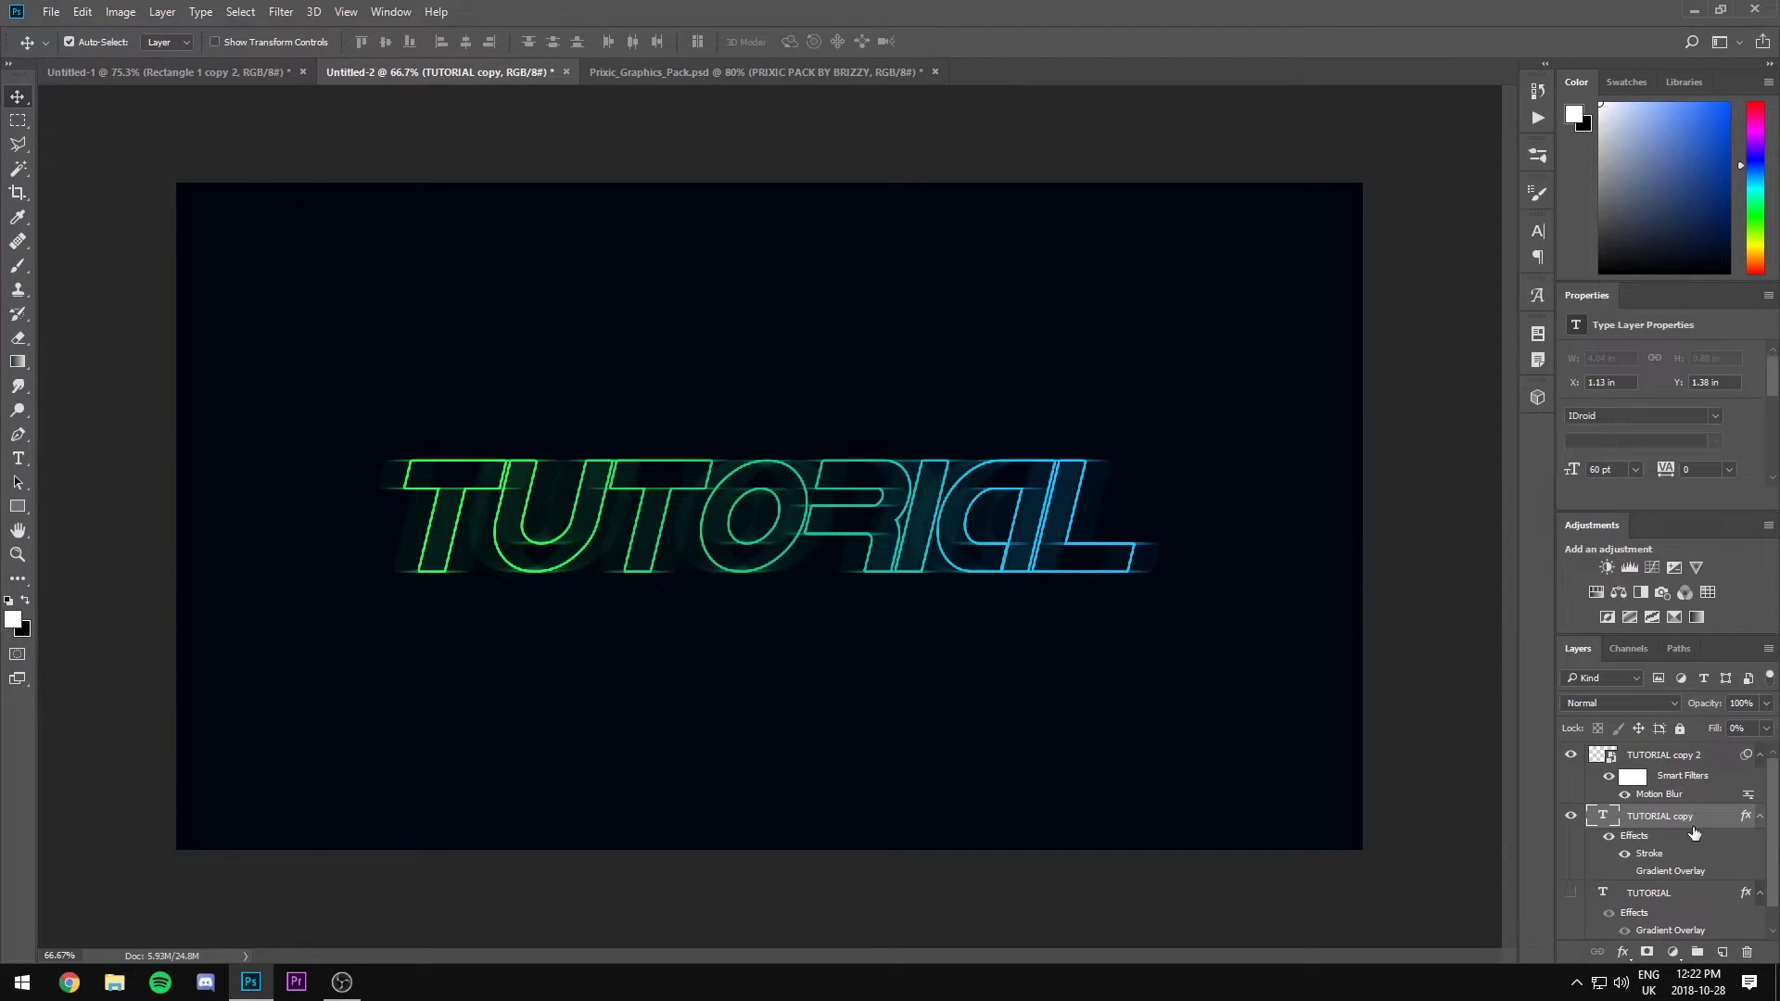
Rename the TUTORIAL copy layer to Text and duplicate it.
{"action": "double_click", "coordinate": [1671, 815]}
{"action": "type", "text": "Text"}
{"action": "key", "text": "Return"}
{"action": "key", "text": "ctrl+j"}
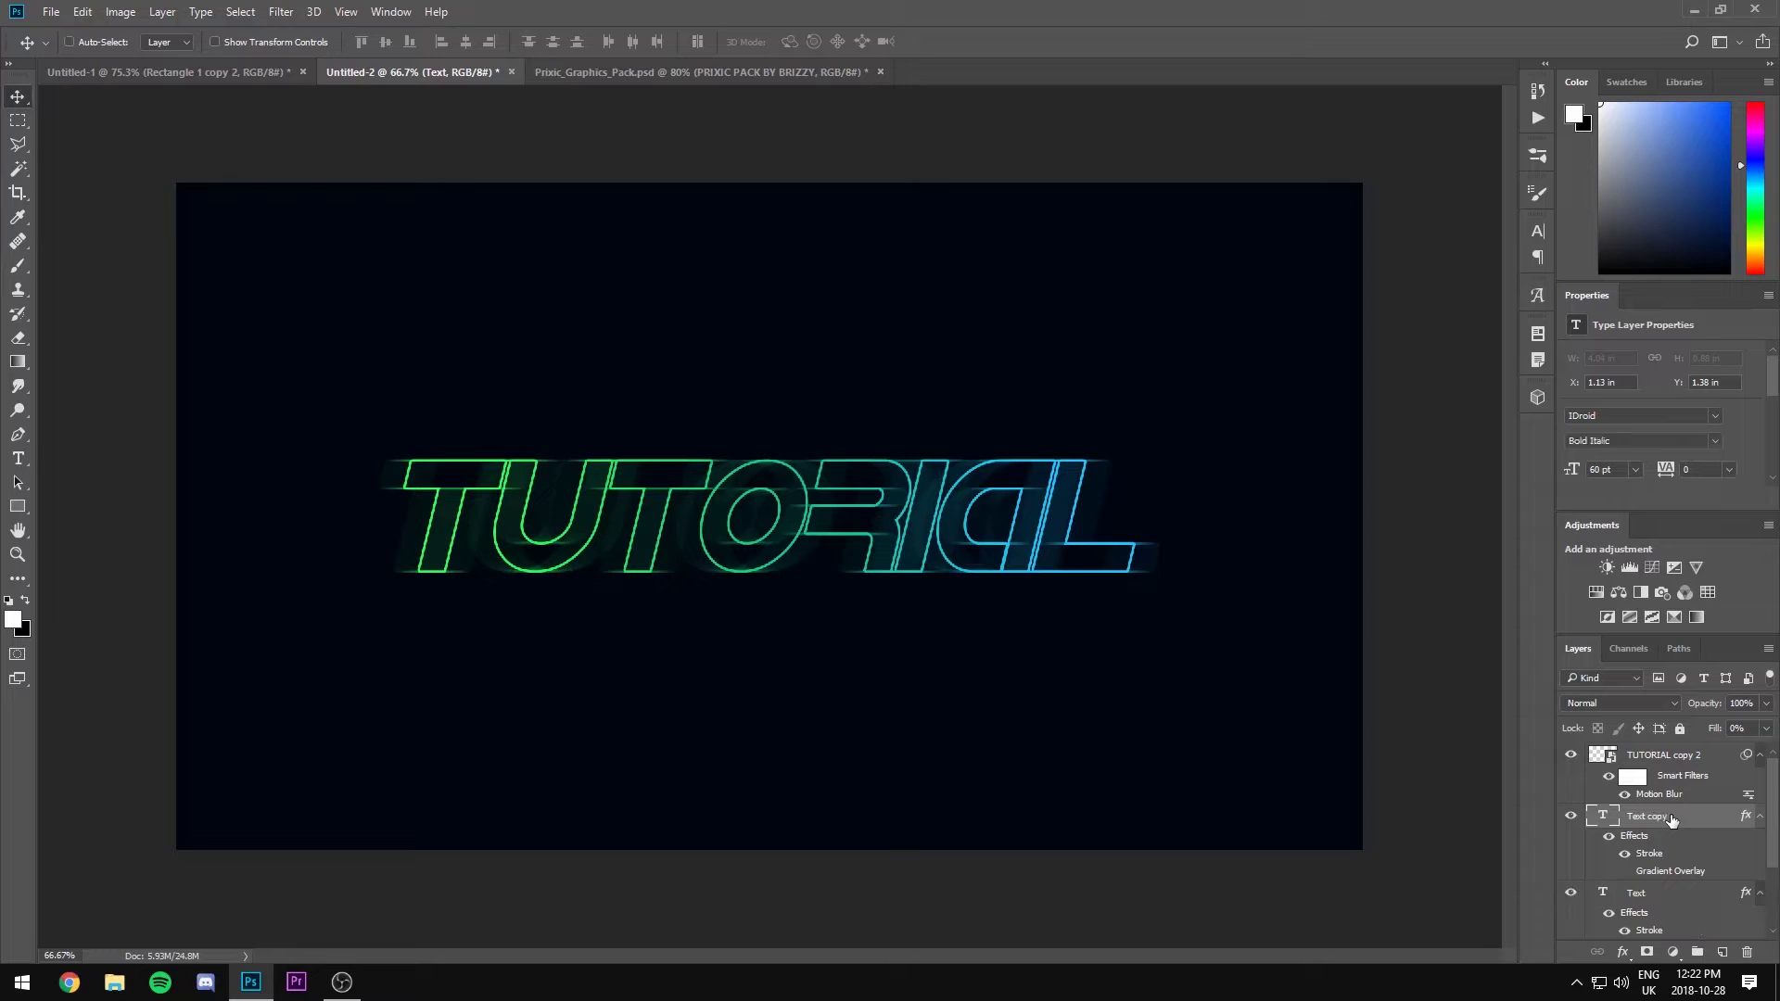
Convert Text copy to a smart object and preview a 75°, 54 px Motion Blur.
{"action": "right_click", "coordinate": [1673, 820]}
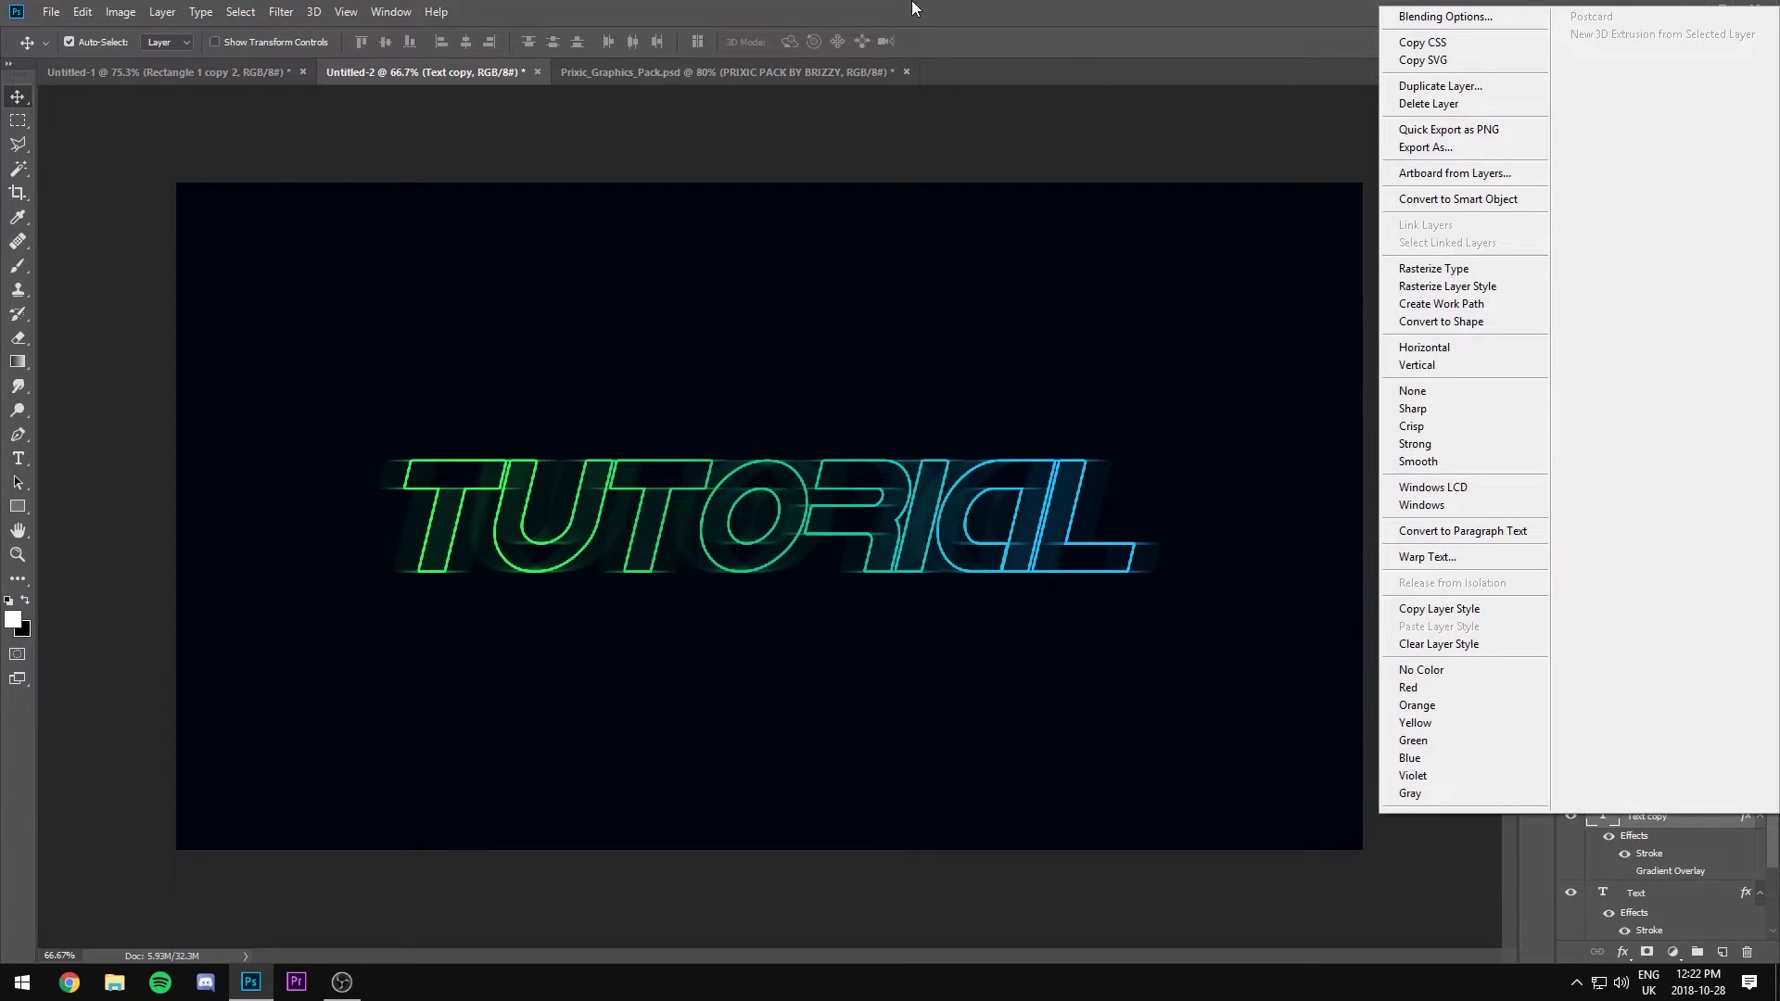
{"action": "left_click", "coordinate": [281, 12]}
{"action": "left_click", "coordinate": [281, 11]}
{"action": "mouse_move", "coordinate": [362, 216]}
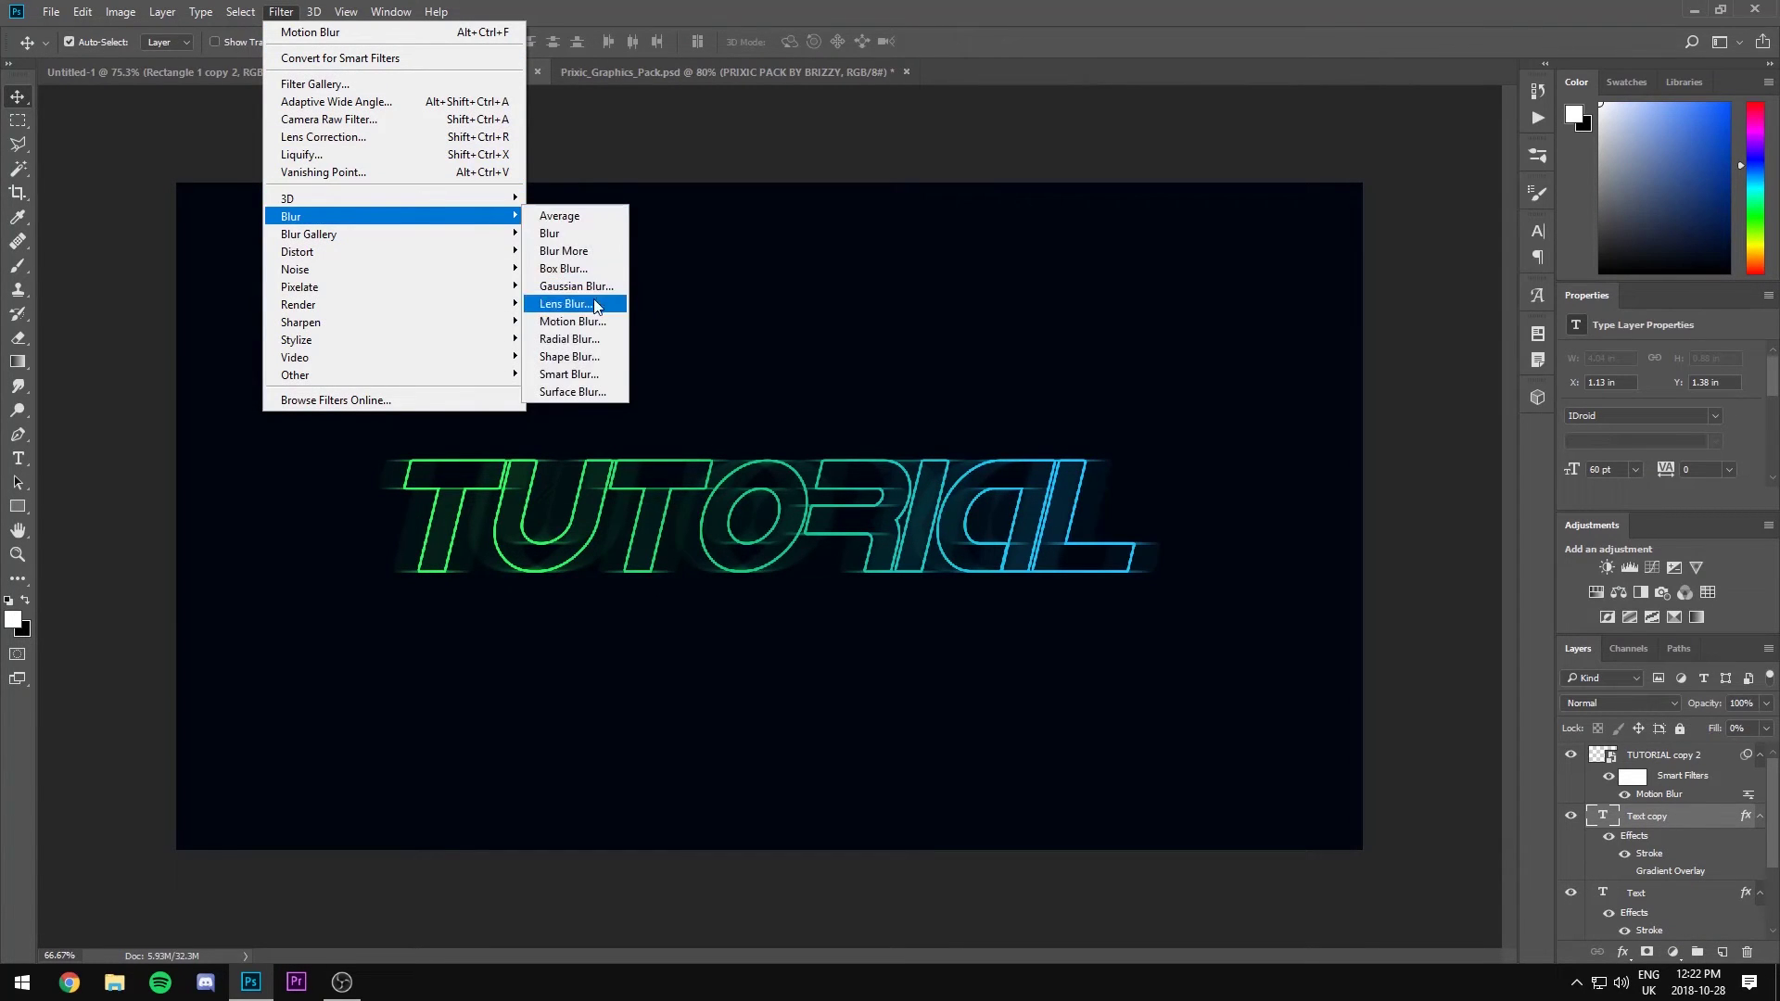
{"action": "left_click", "coordinate": [582, 322]}
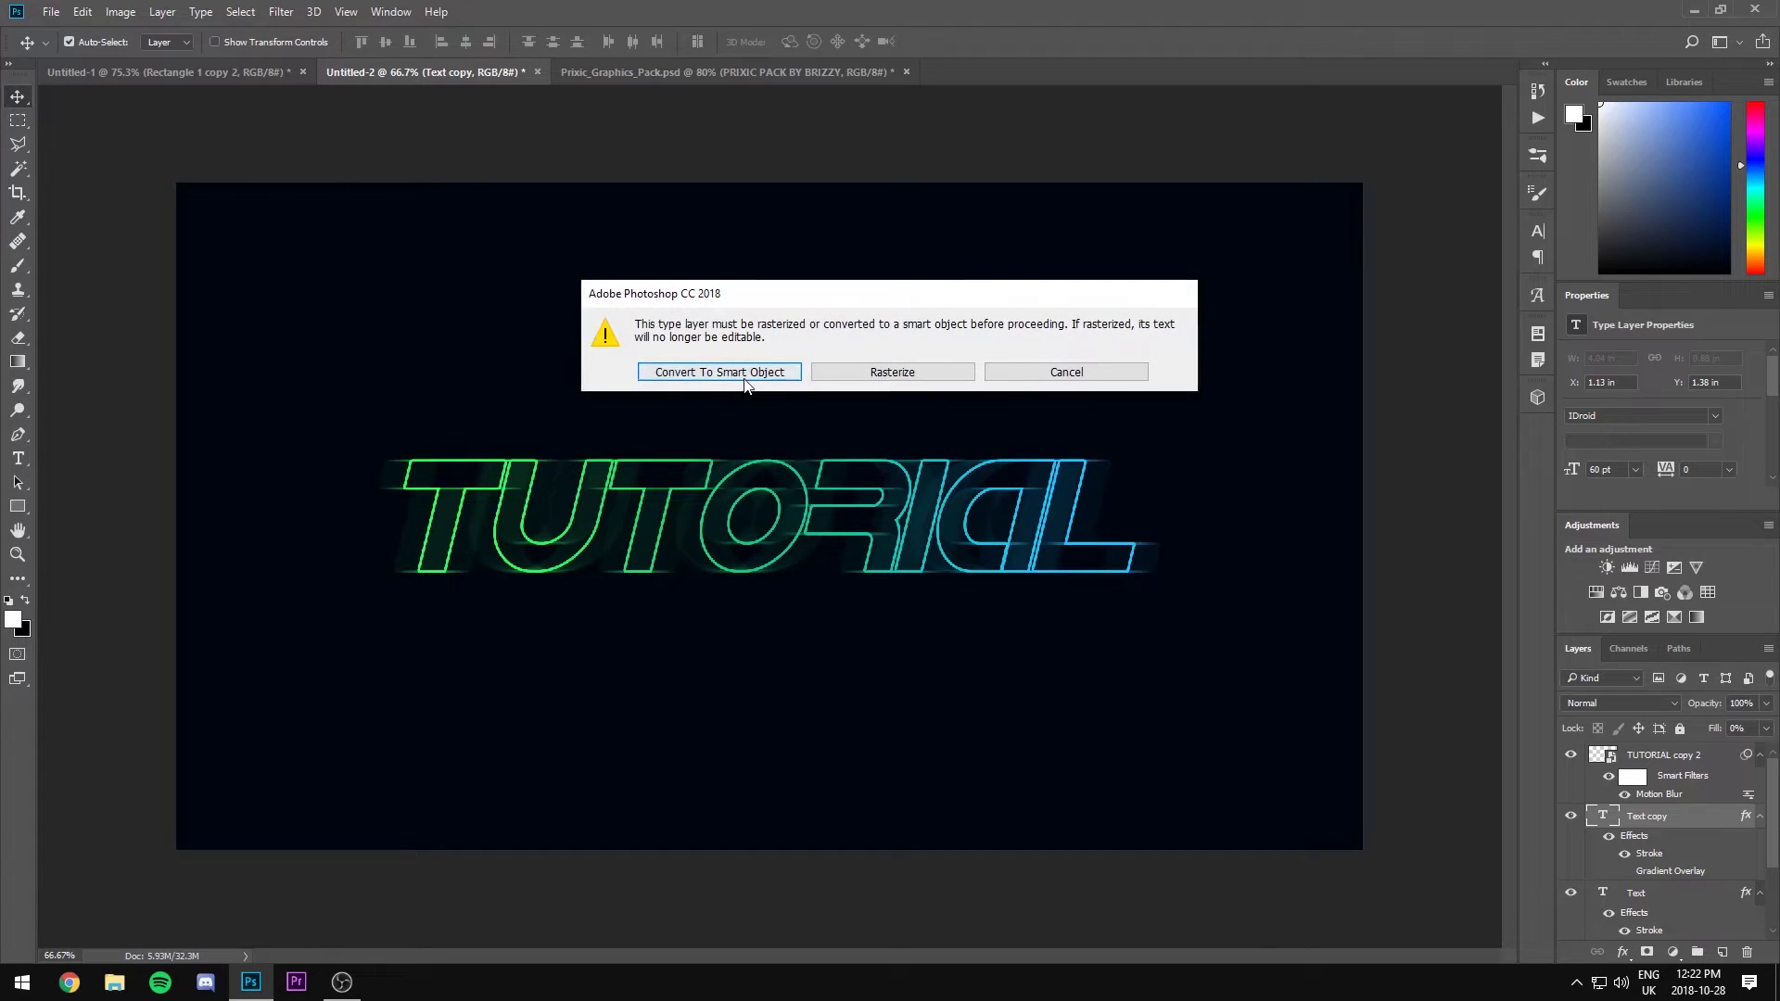
{"action": "left_click", "coordinate": [751, 366]}
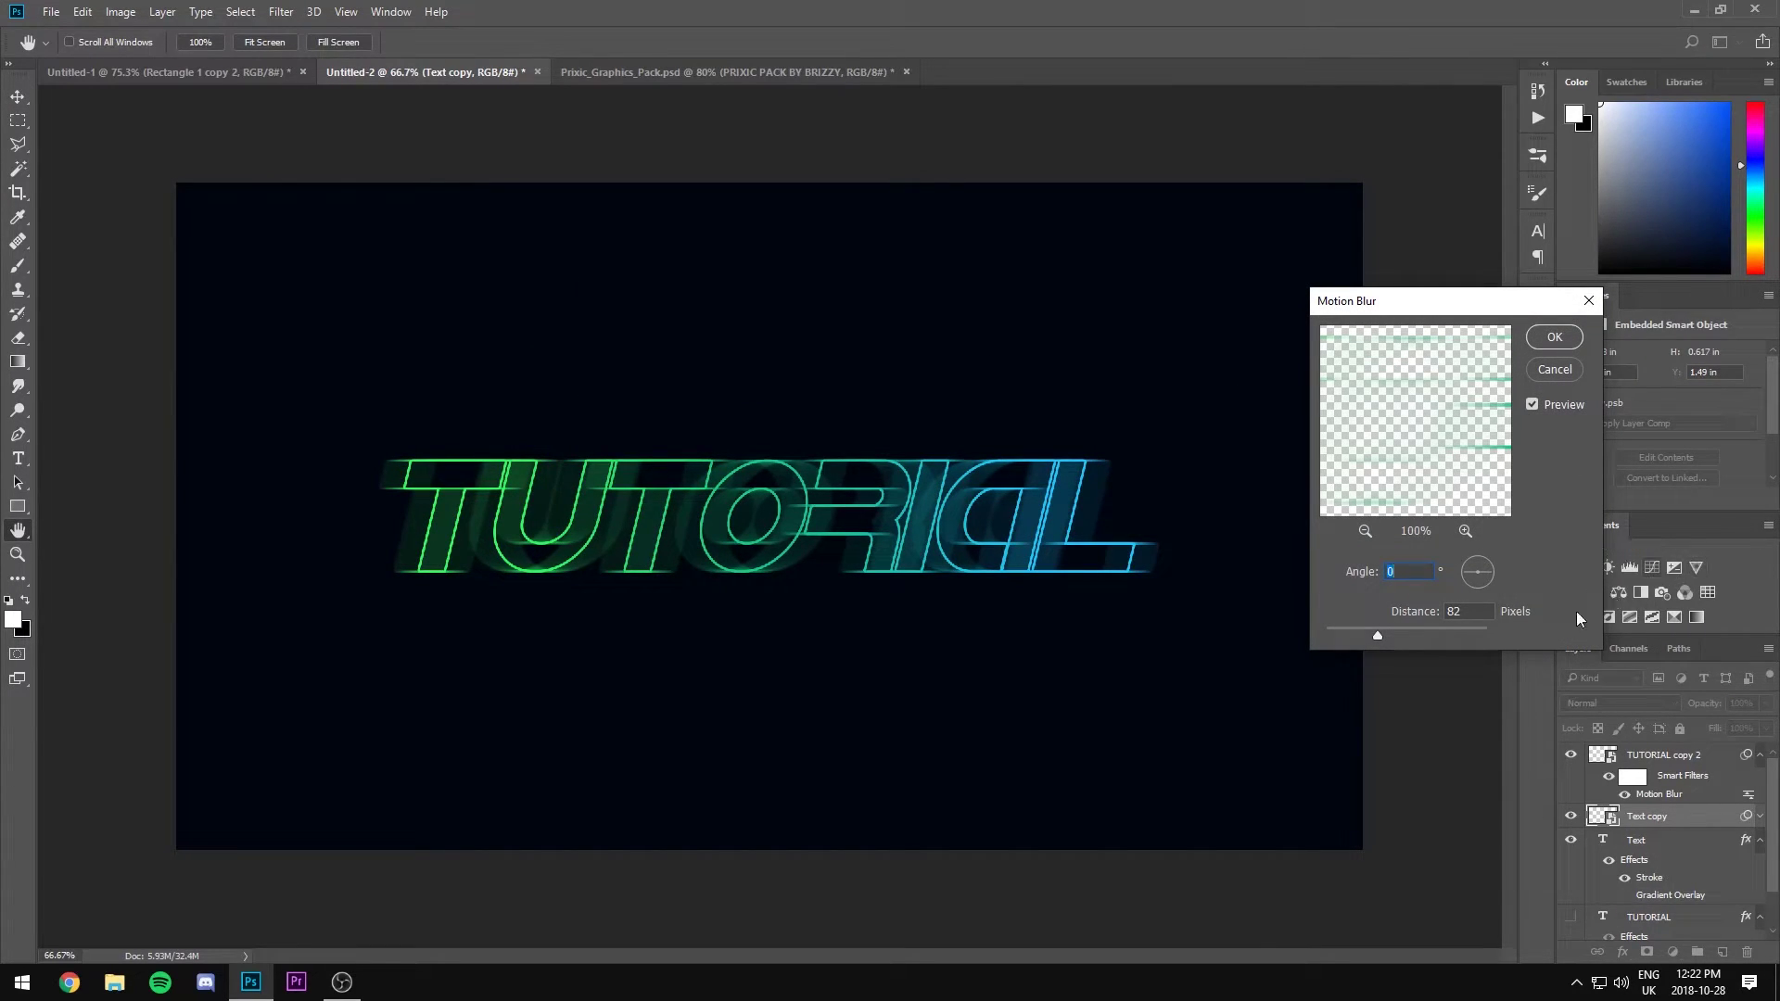
{"action": "left_click_drag", "start_coordinate": [1476, 576], "coordinate": [1471, 585]}
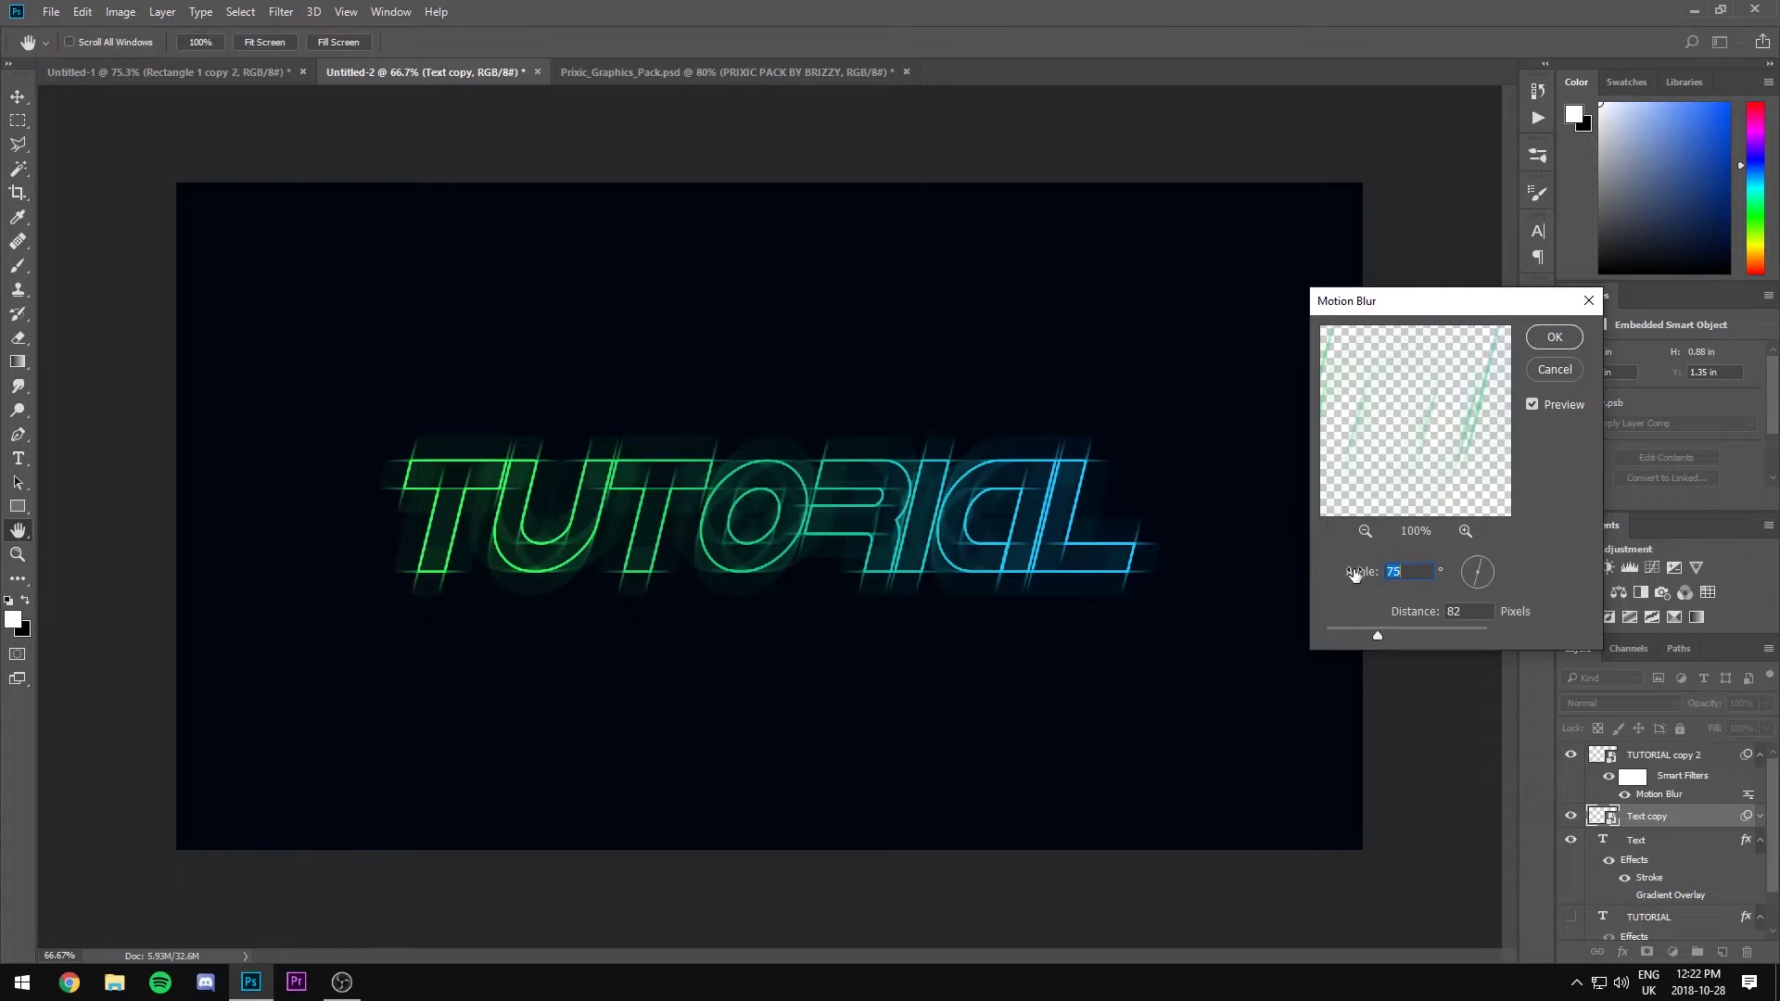
{"action": "left_click_drag", "start_coordinate": [1342, 640], "coordinate": [1364, 633]}
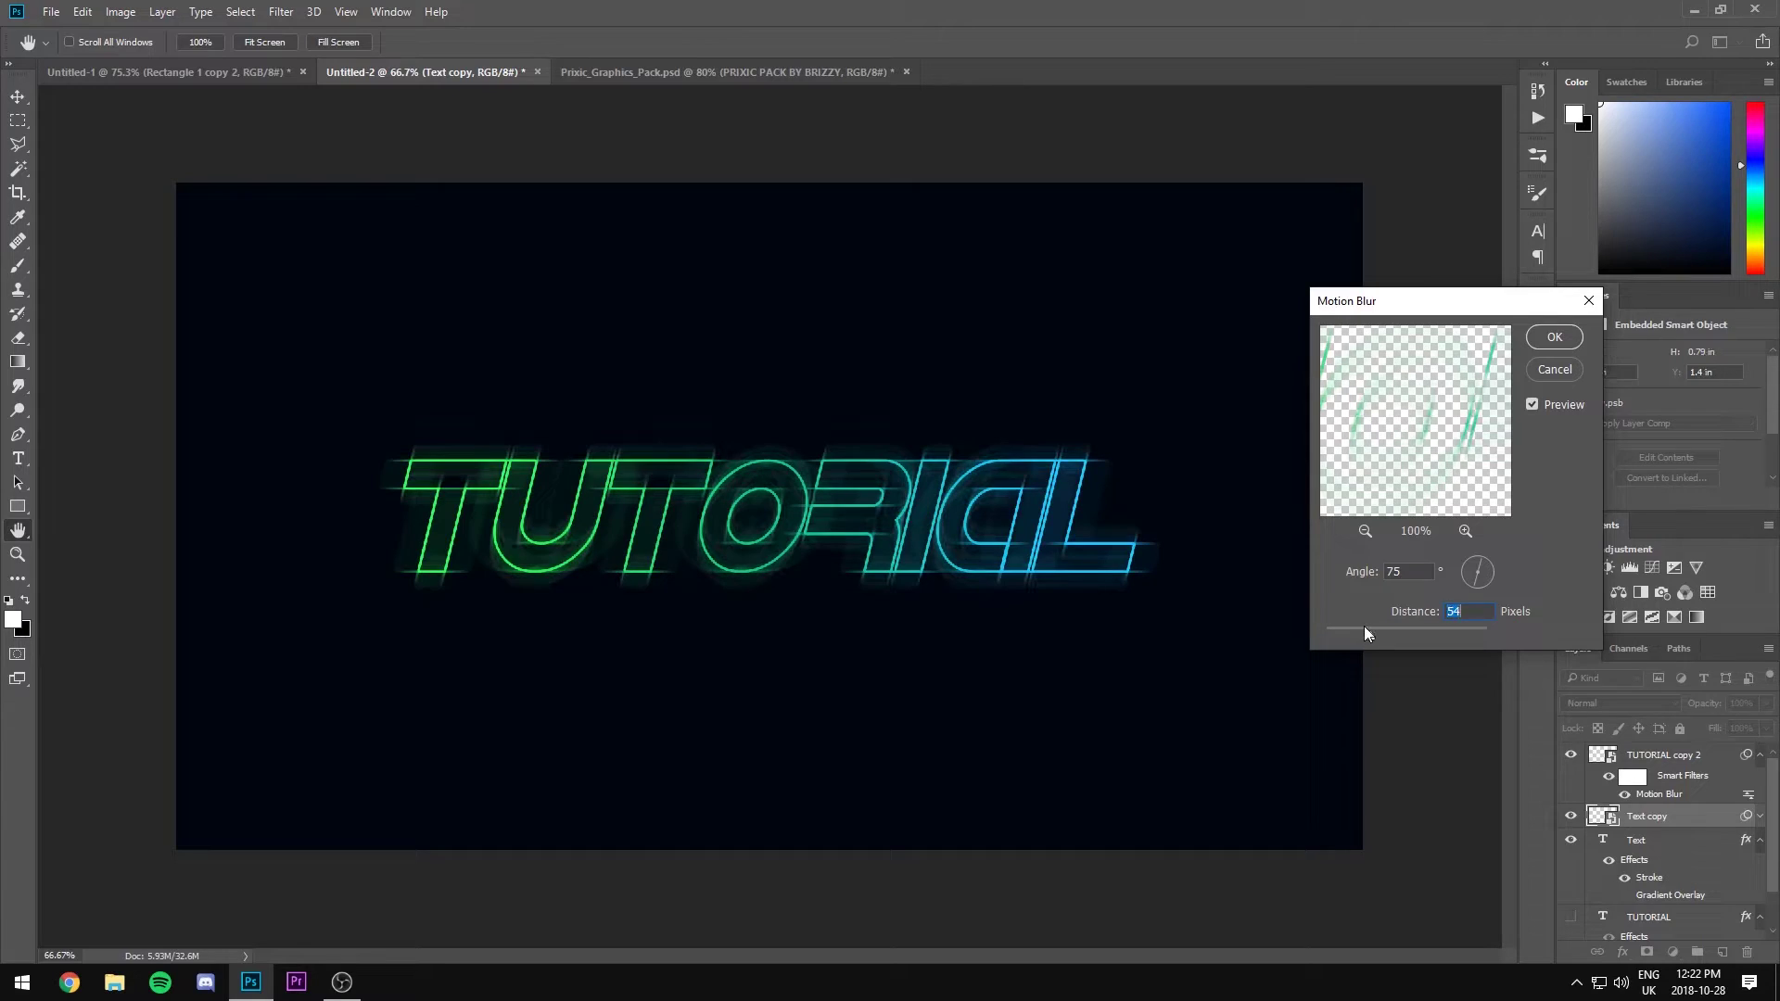